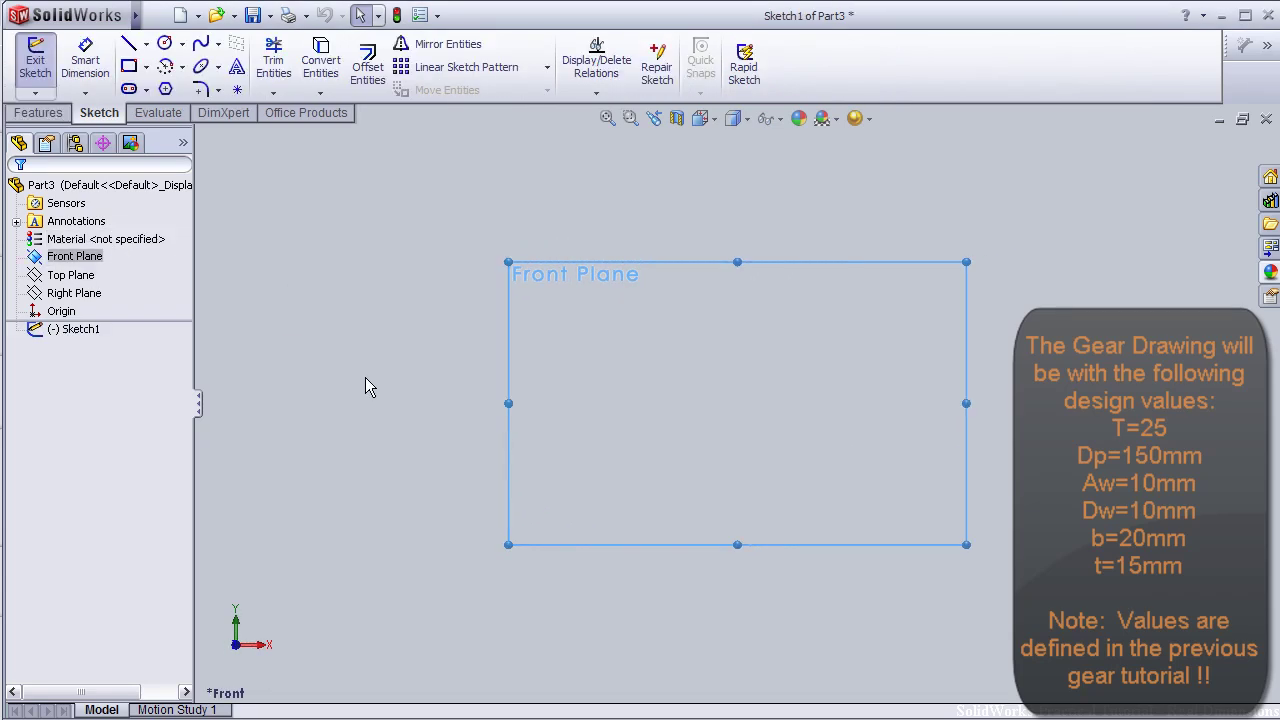
# Step: Switch the view to Back, then back to Front, facing the sketch plane
pyautogui.press('space')
pyautogui.click(548, 461)
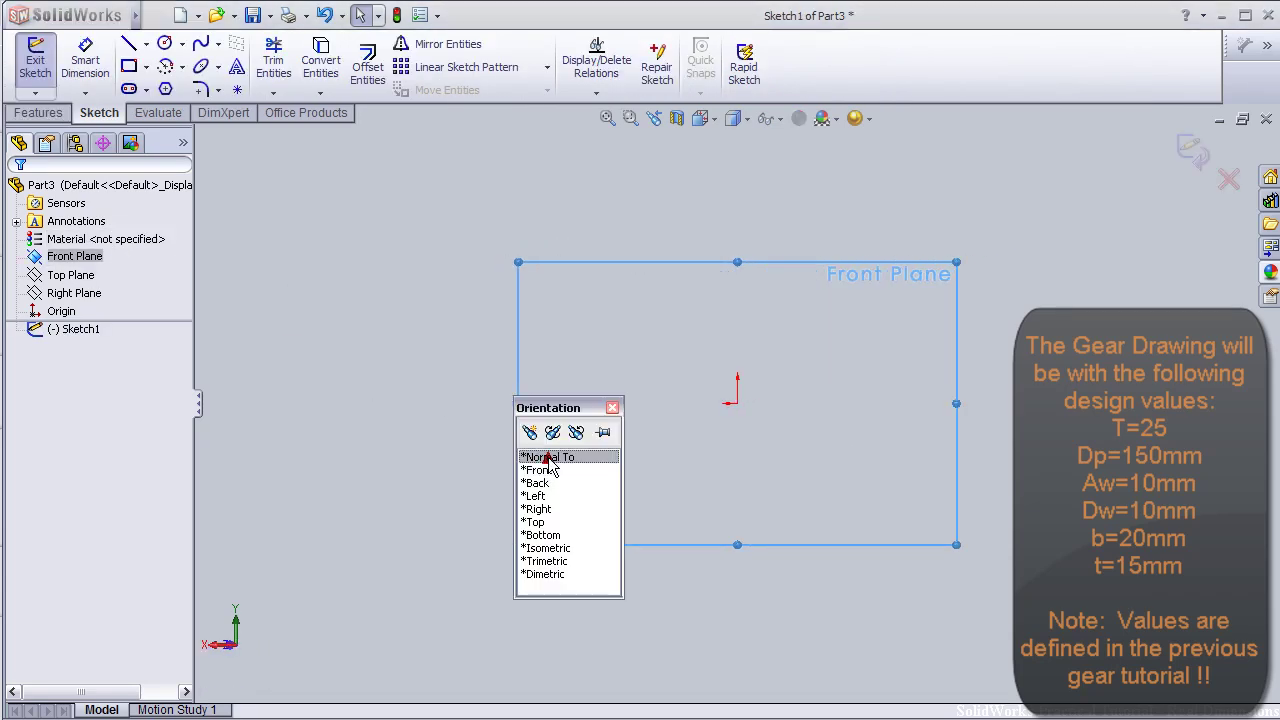
pyautogui.press('space')
pyautogui.click(578, 528)
# Step: Draw a circle centred on the origin and dimension its diameter to 150 mm
pyautogui.click(164, 43)
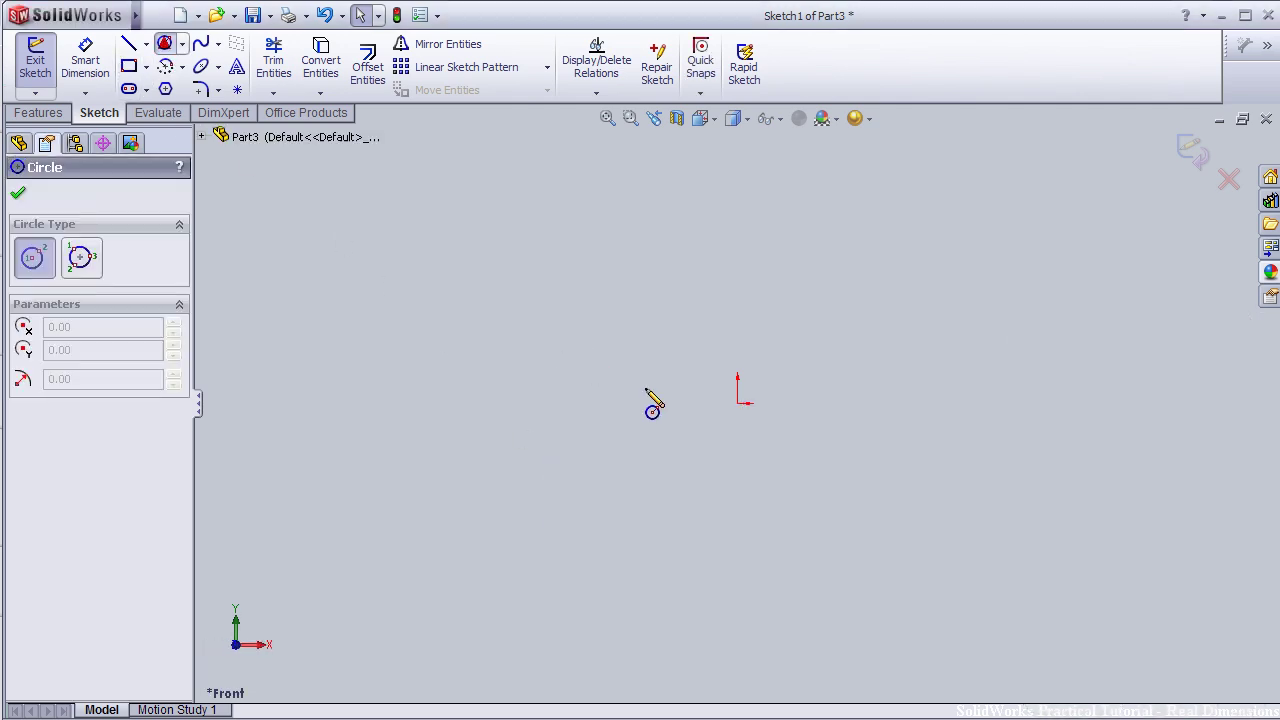
pyautogui.moveTo(738, 404); pyautogui.dragTo(689, 222)
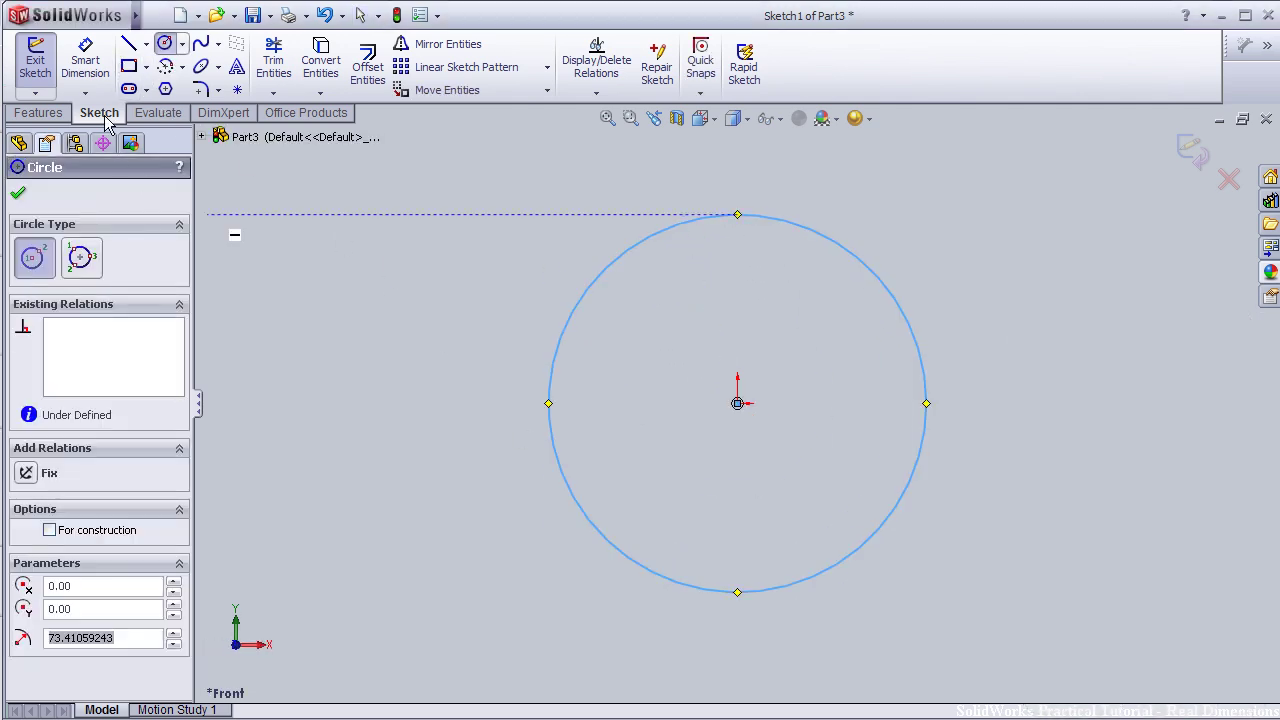
pyautogui.click(85, 60)
pyautogui.click(585, 300)
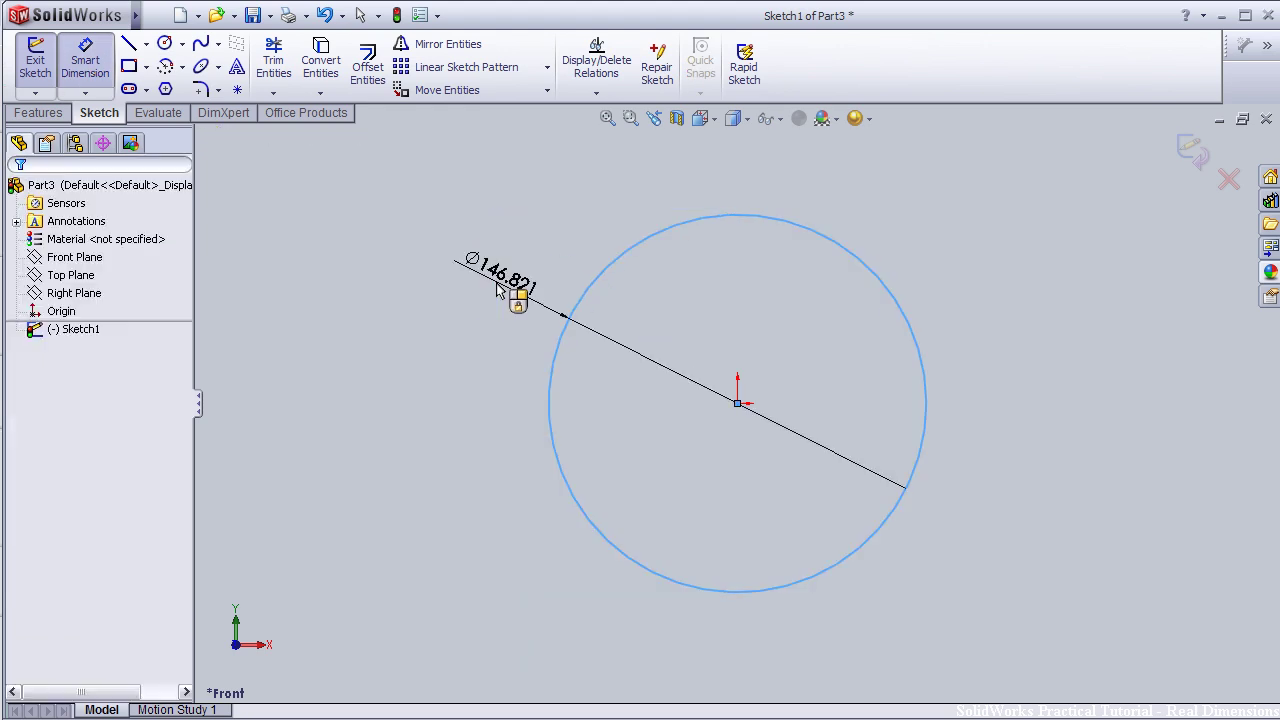
pyautogui.click(509, 296)
pyautogui.write('150')
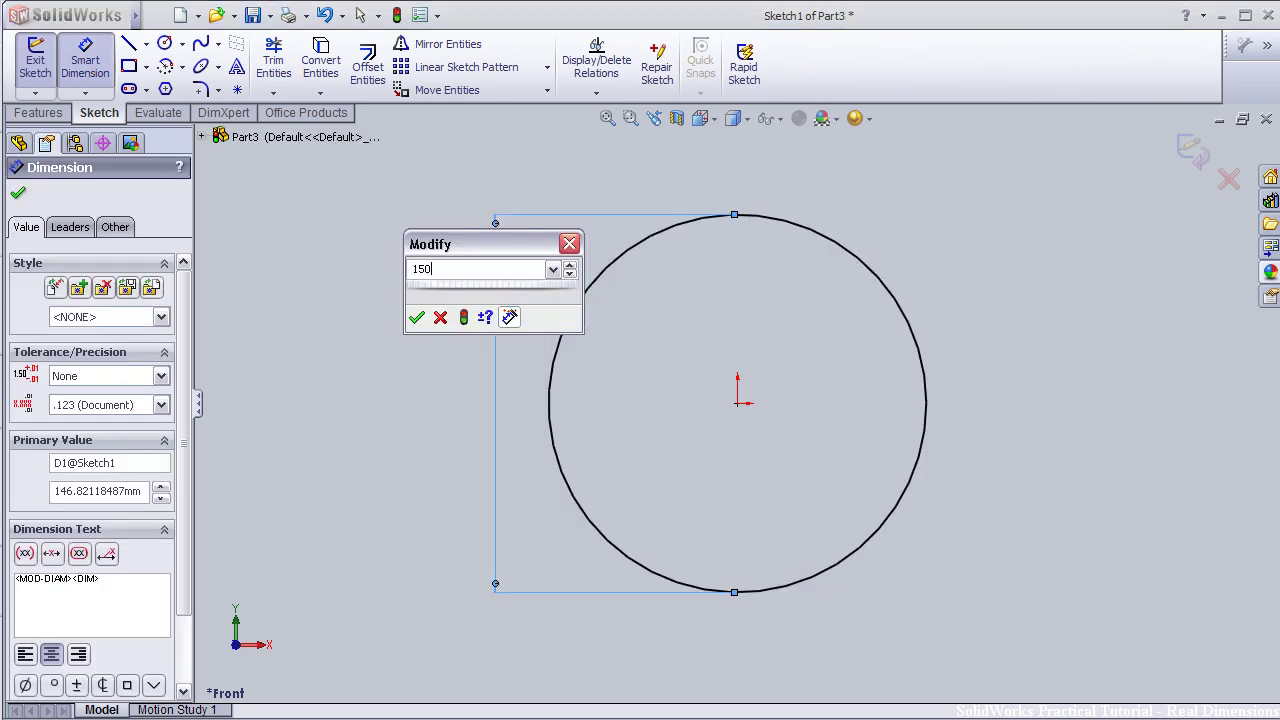
pyautogui.press('Return')
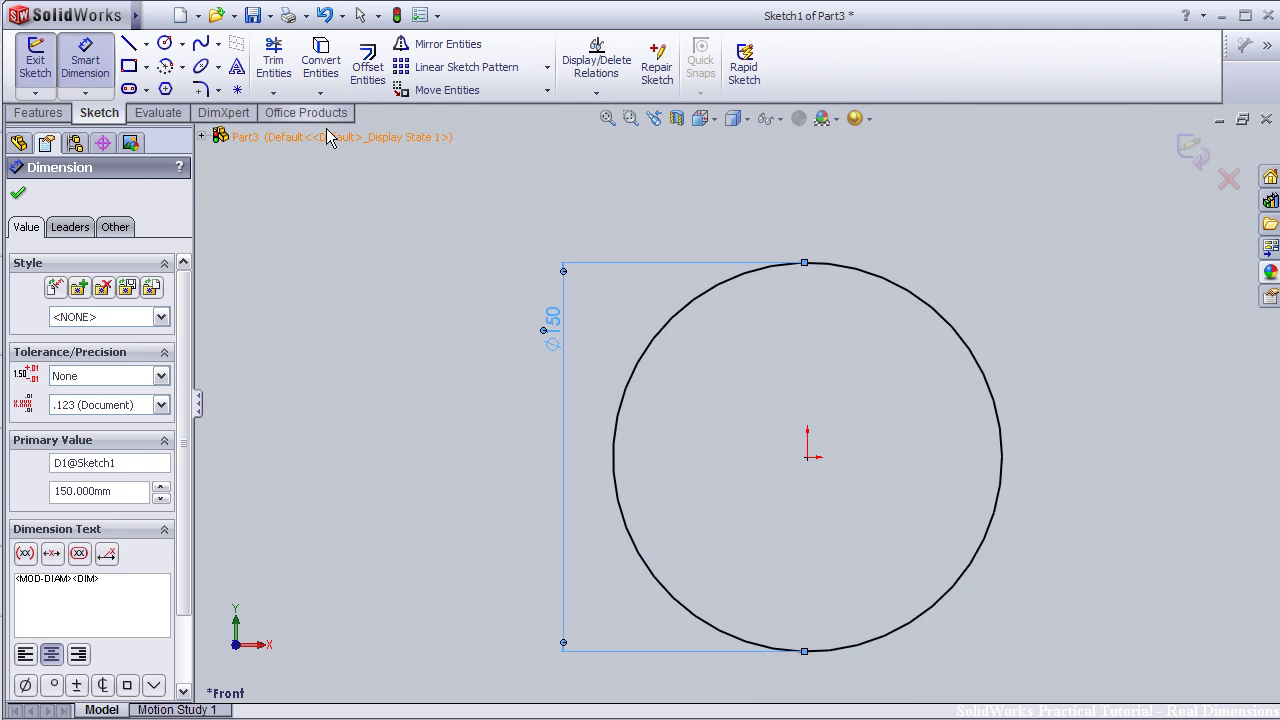
# Step: Draw a vertical centerline through the origin, extending below the circle
pyautogui.click(146, 44)
pyautogui.click(168, 84)
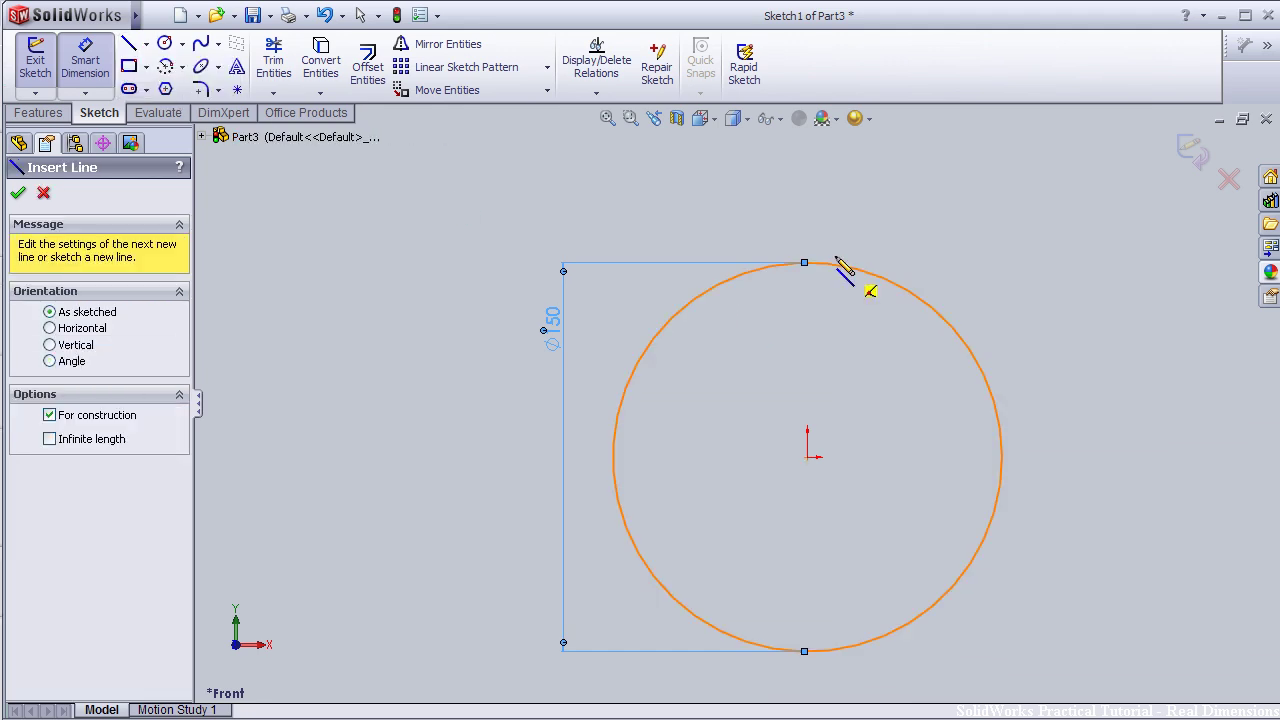
pyautogui.moveTo(807, 191); pyautogui.dragTo(807, 456)
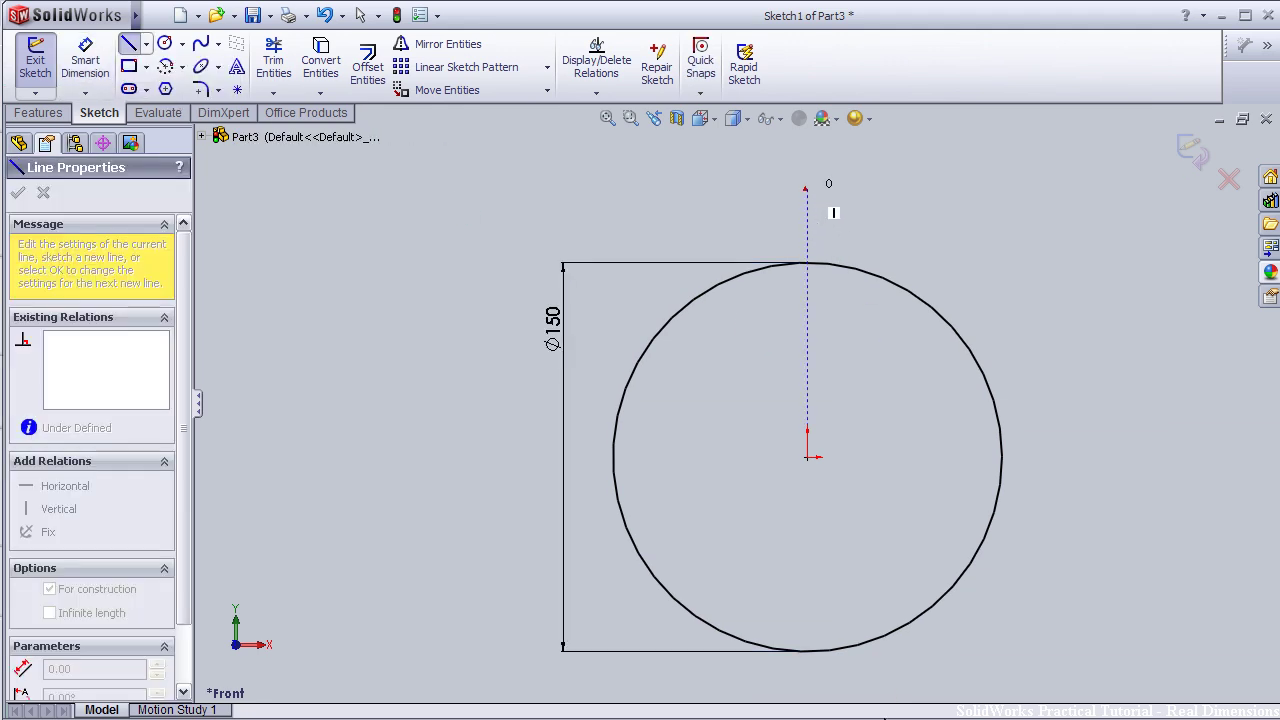
pyautogui.click(808, 678)
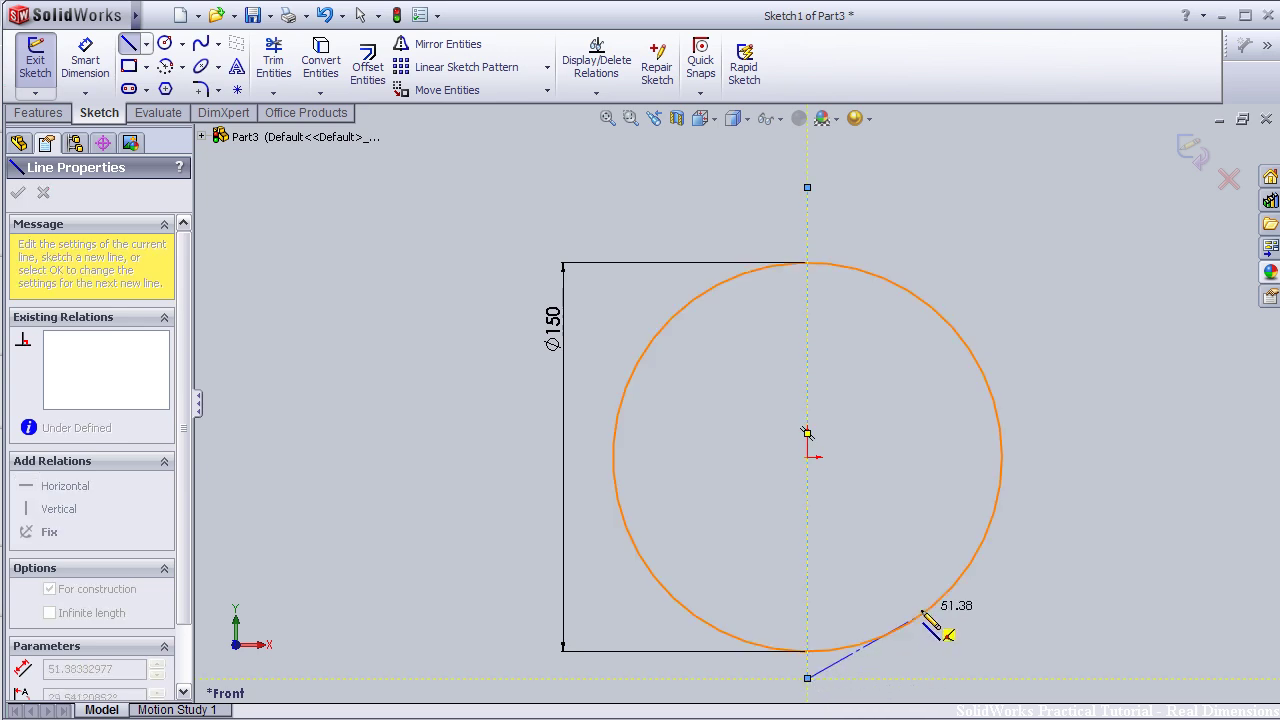
pyautogui.press('Escape')
# Step: Zoom to the circle's top and draw a horizontal centerline there, extending left
pyautogui.scroll(-5, 823, 296)
pyautogui.keyDown('ctrl'); pyautogui.moveTo(828, 334); pyautogui.dragTo(628, 549, button='middle'); pyautogui.keyUp('ctrl')
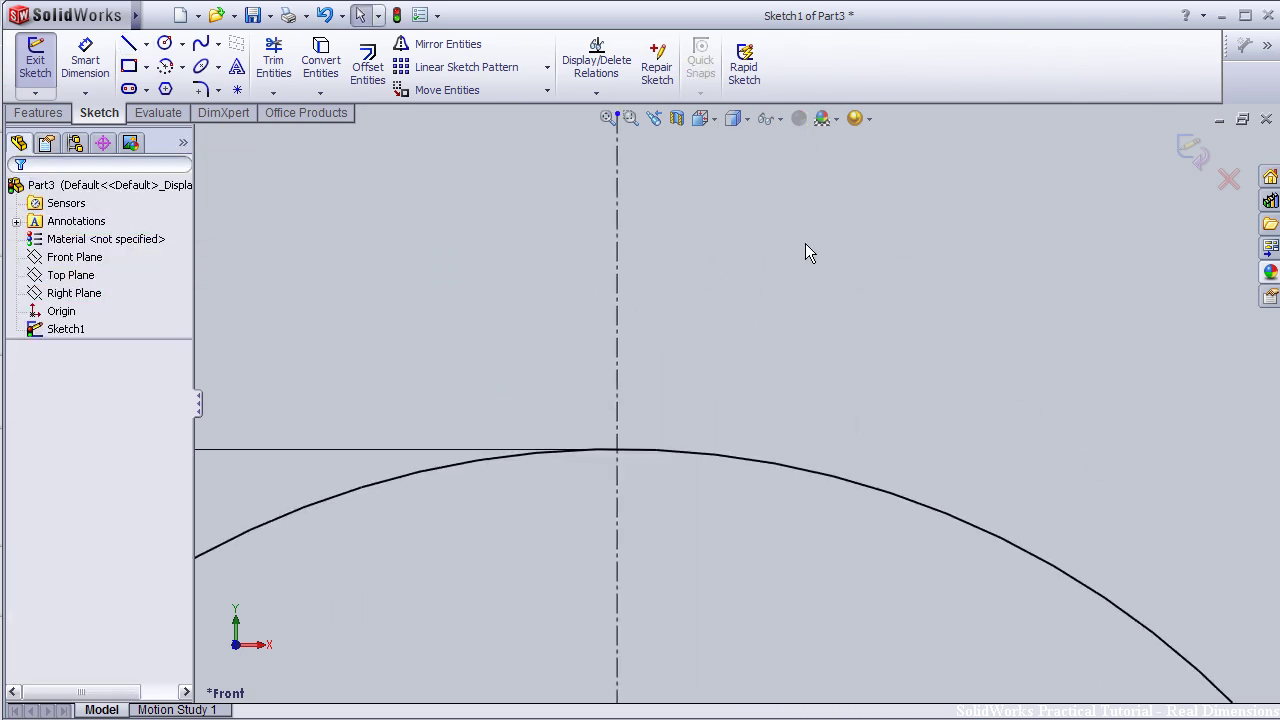
pyautogui.click(146, 44)
pyautogui.click(175, 83)
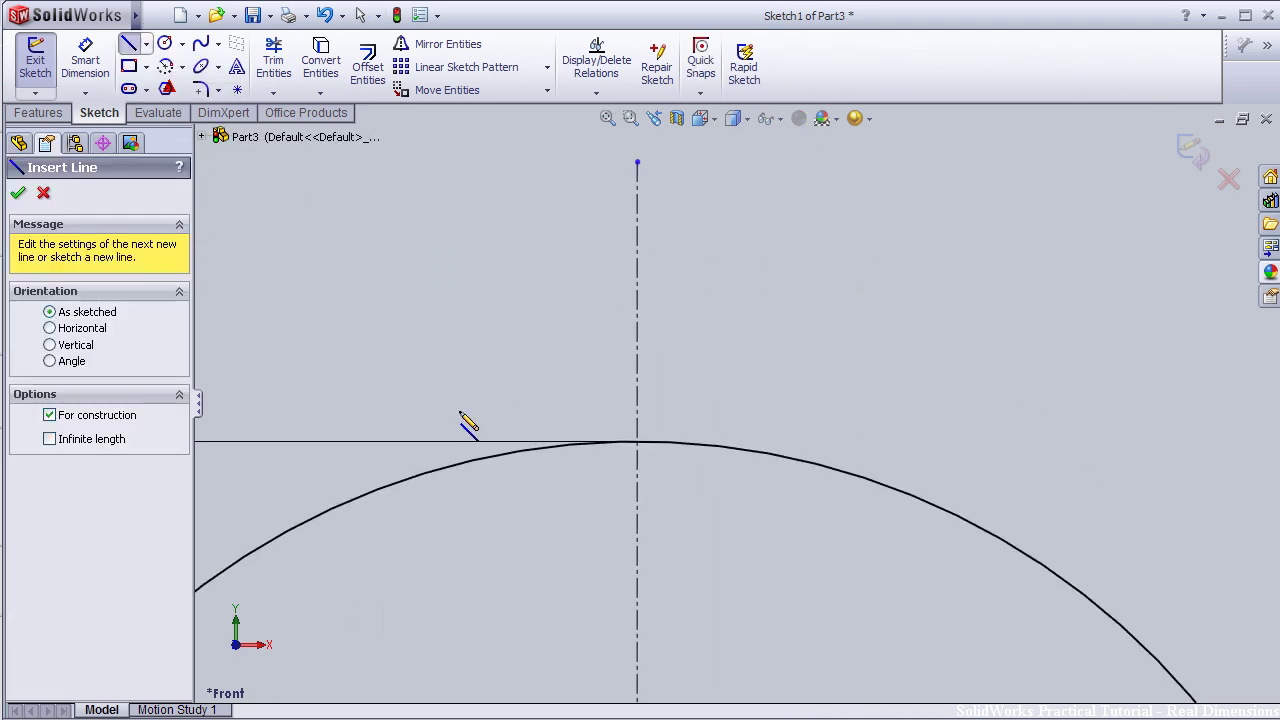
pyautogui.click(753, 439)
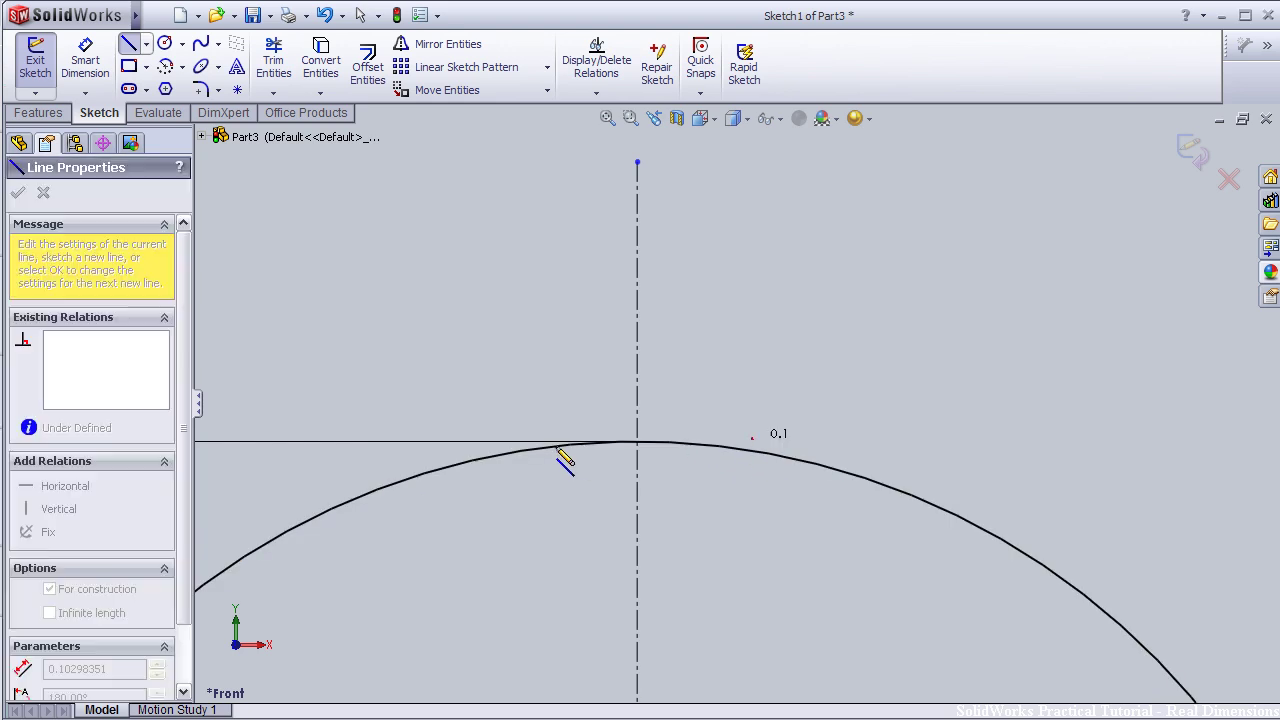
pyautogui.click(497, 440)
pyautogui.press('Escape')
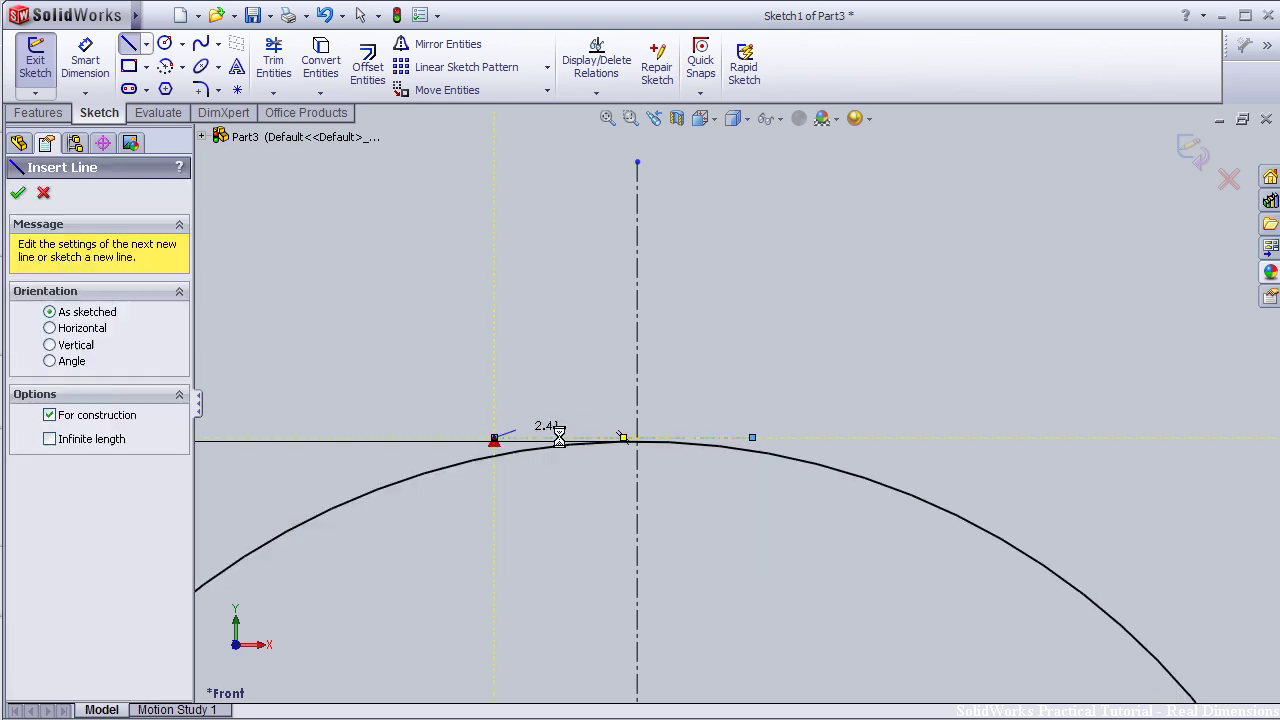
# Step: Make the horizontal centerline tangent to the circle
pyautogui.scroll(-3, 713, 466)
pyautogui.click(722, 410)
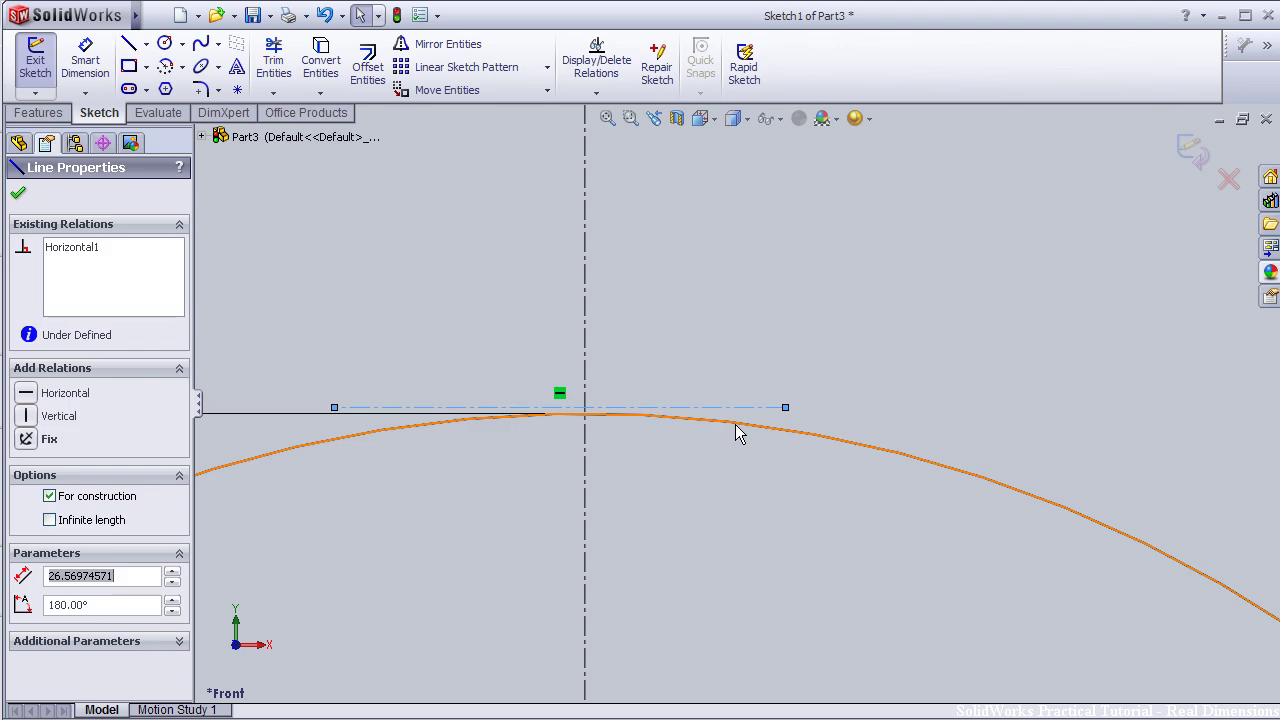
pyautogui.keyDown('ctrl'); pyautogui.click(772, 429); pyautogui.keyUp('ctrl')
pyautogui.click(60, 509)
pyautogui.scroll(-4, 729, 397)
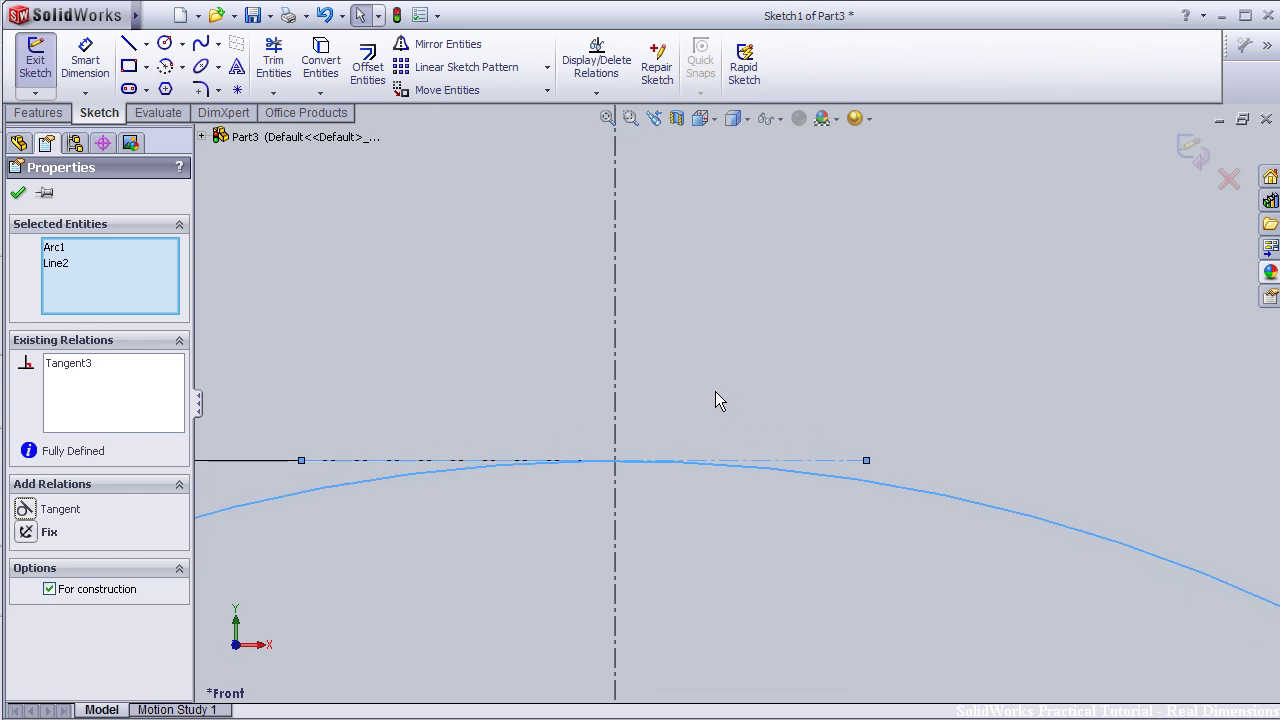
# Step: Dimension the horizontal construction line at 10 mm
pyautogui.click(85, 62)
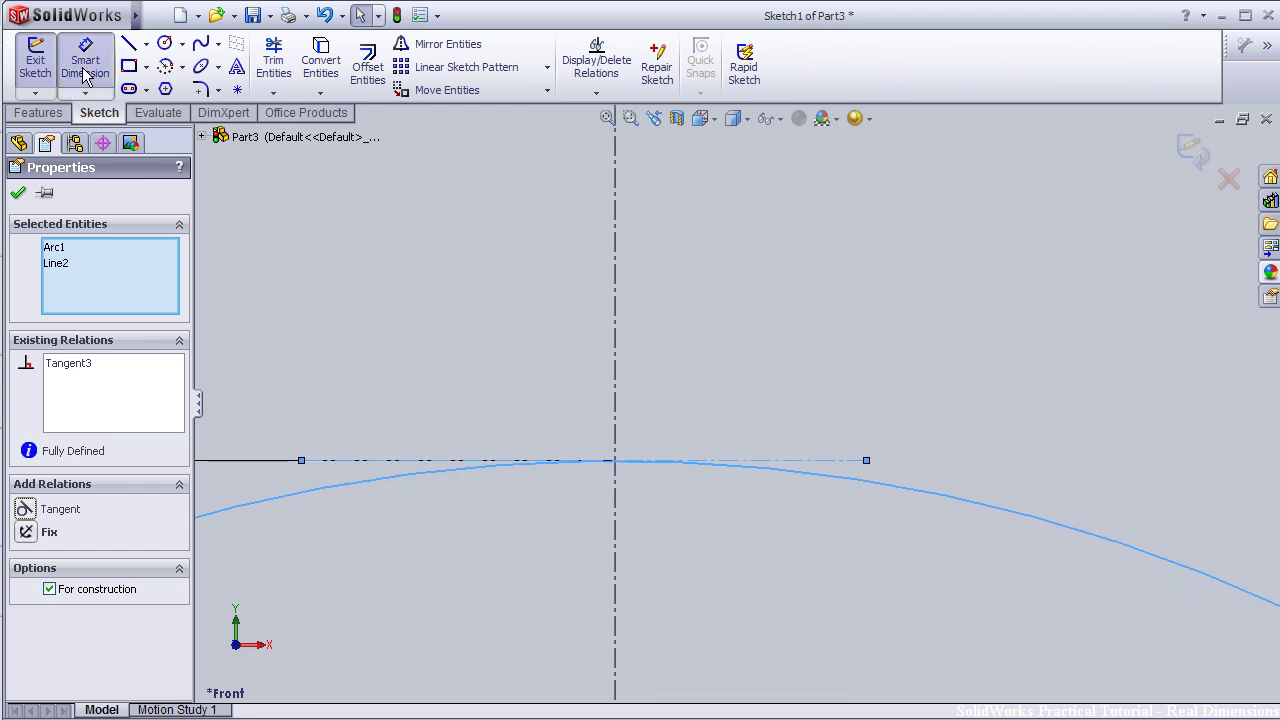
pyautogui.click(425, 466)
pyautogui.click(483, 364)
pyautogui.write('10')
pyautogui.press('Return')
# Step: Edit that line's dimension from 10 mm to 15 mm
pyautogui.scroll(-2, 417, 455)
pyautogui.scroll(-2, 243, 450)
pyautogui.scroll(2, 380, 347)
pyautogui.doubleClick(523, 279)
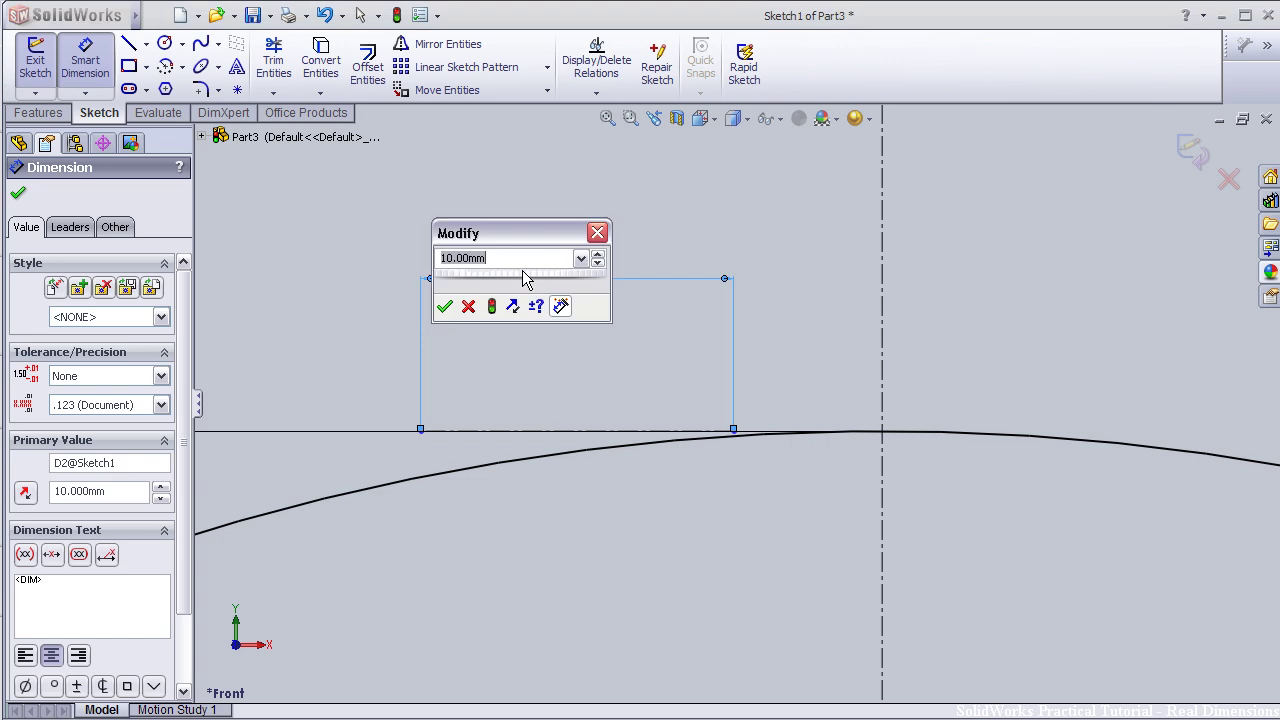
pyautogui.press('Return')
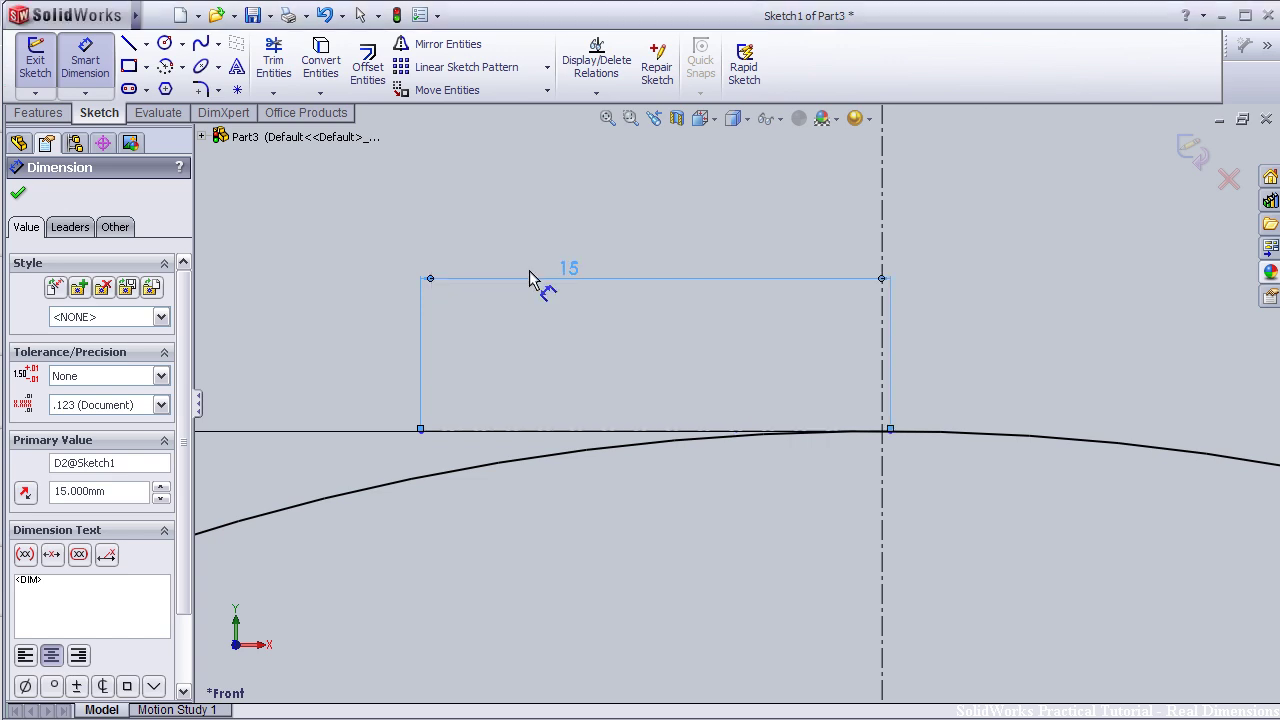
pyautogui.scroll(-3, 447, 415)
pyautogui.scroll(-3, 508, 458)
# Step: Select an endpoint and the vertical centerline, try a Midpoint relation, then undo it
pyautogui.press('Escape')
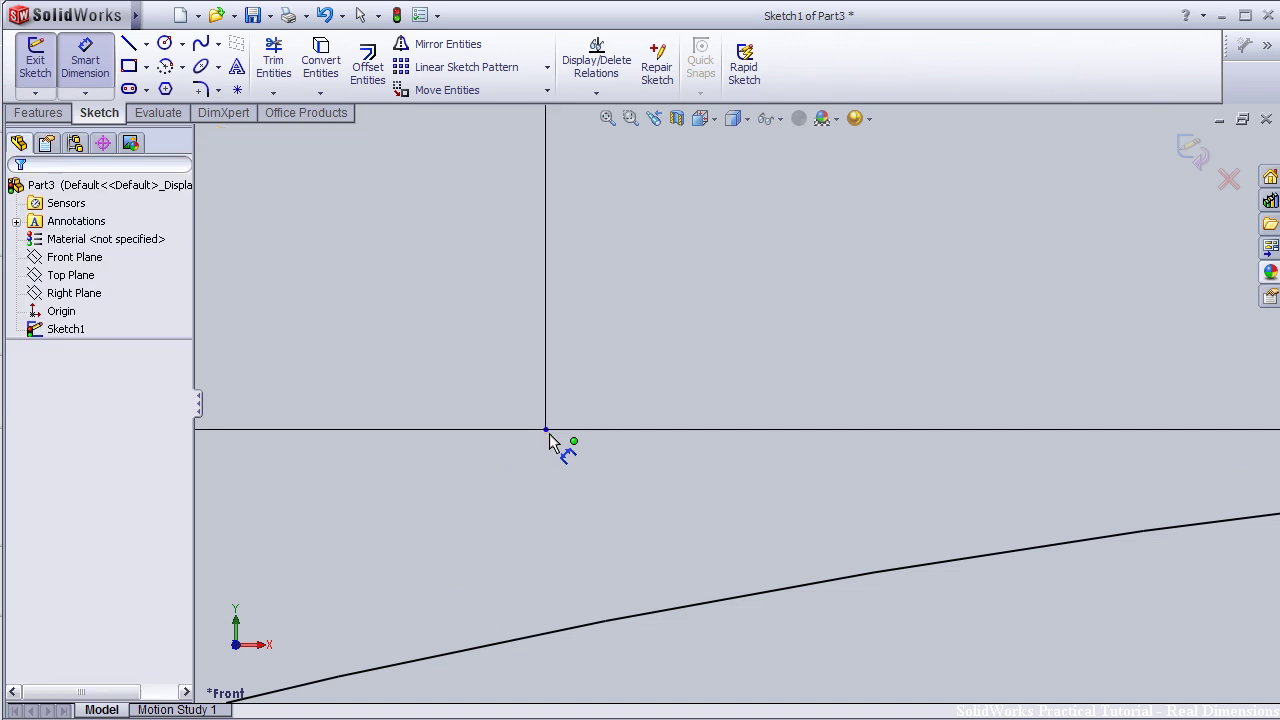
pyautogui.click(546, 431)
pyautogui.scroll(3, 780, 400)
pyautogui.scroll(2, 990, 450)
pyautogui.scroll(1, 1046, 432)
pyautogui.scroll(-3, 1093, 400)
pyautogui.click(744, 368)
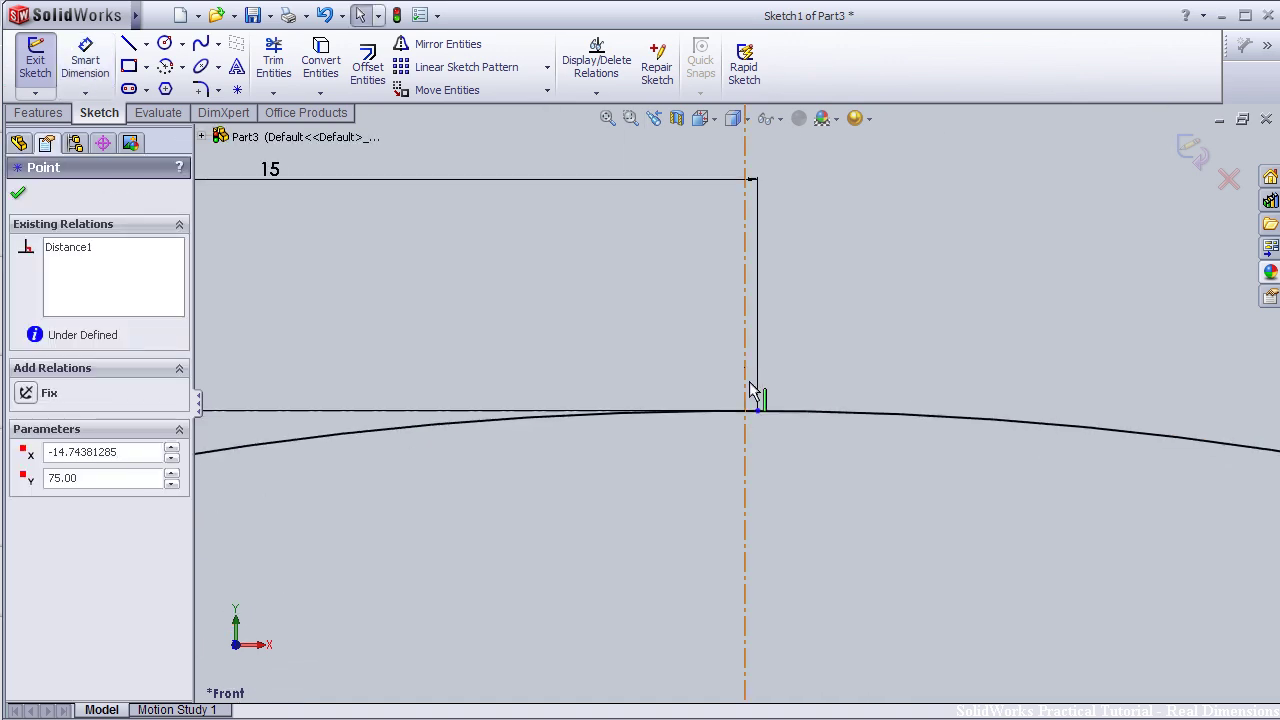
pyautogui.keyDown('ctrl'); pyautogui.click(758, 411); pyautogui.keyUp('ctrl')
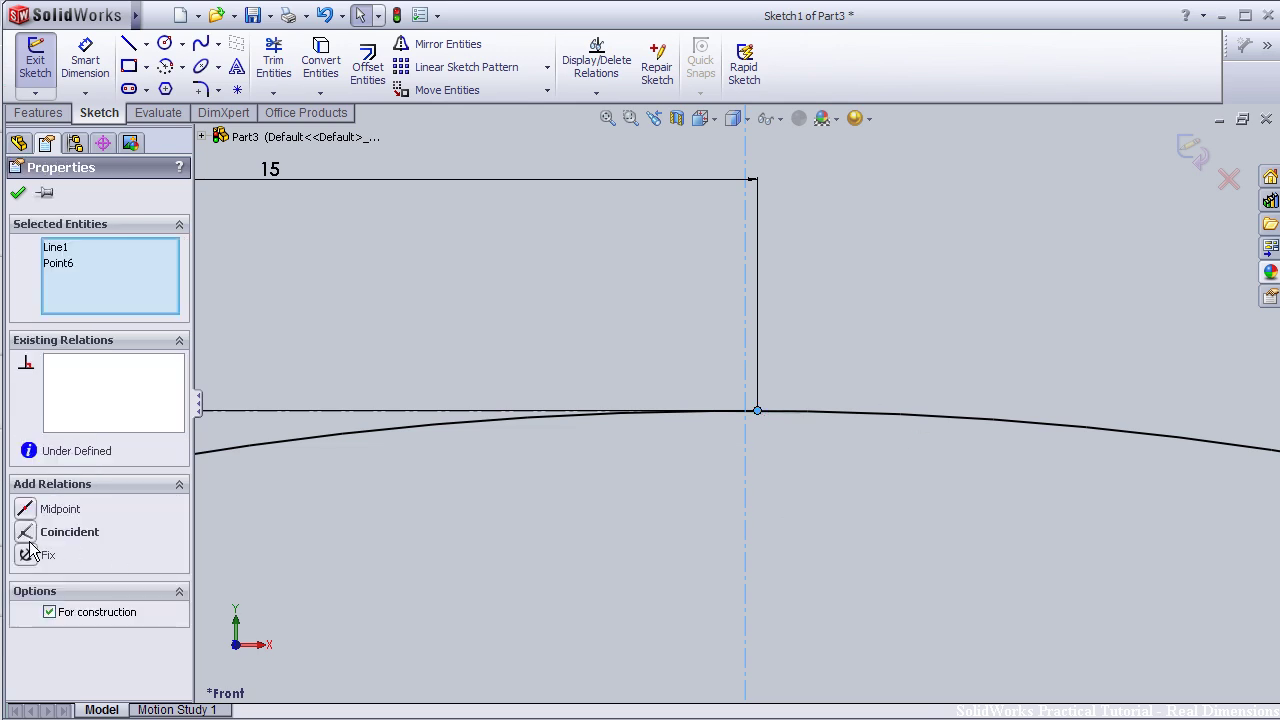
pyautogui.scroll(1, 589, 436)
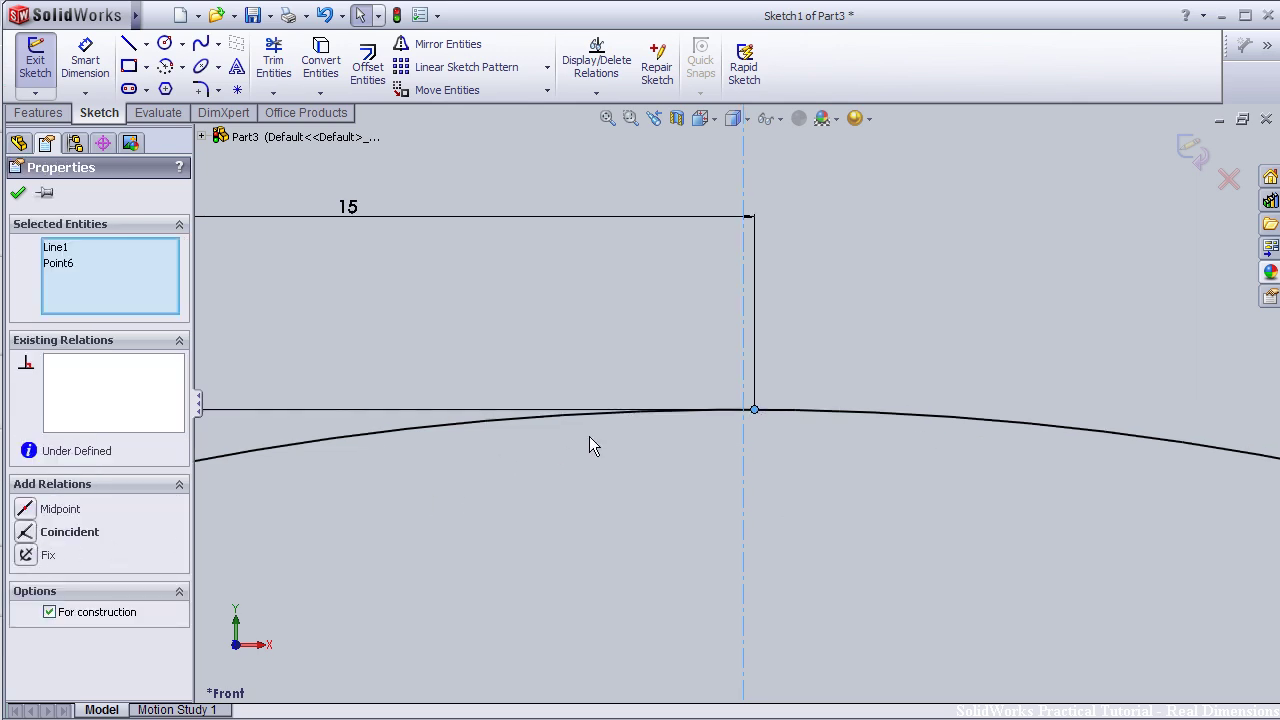
pyautogui.click(60, 509)
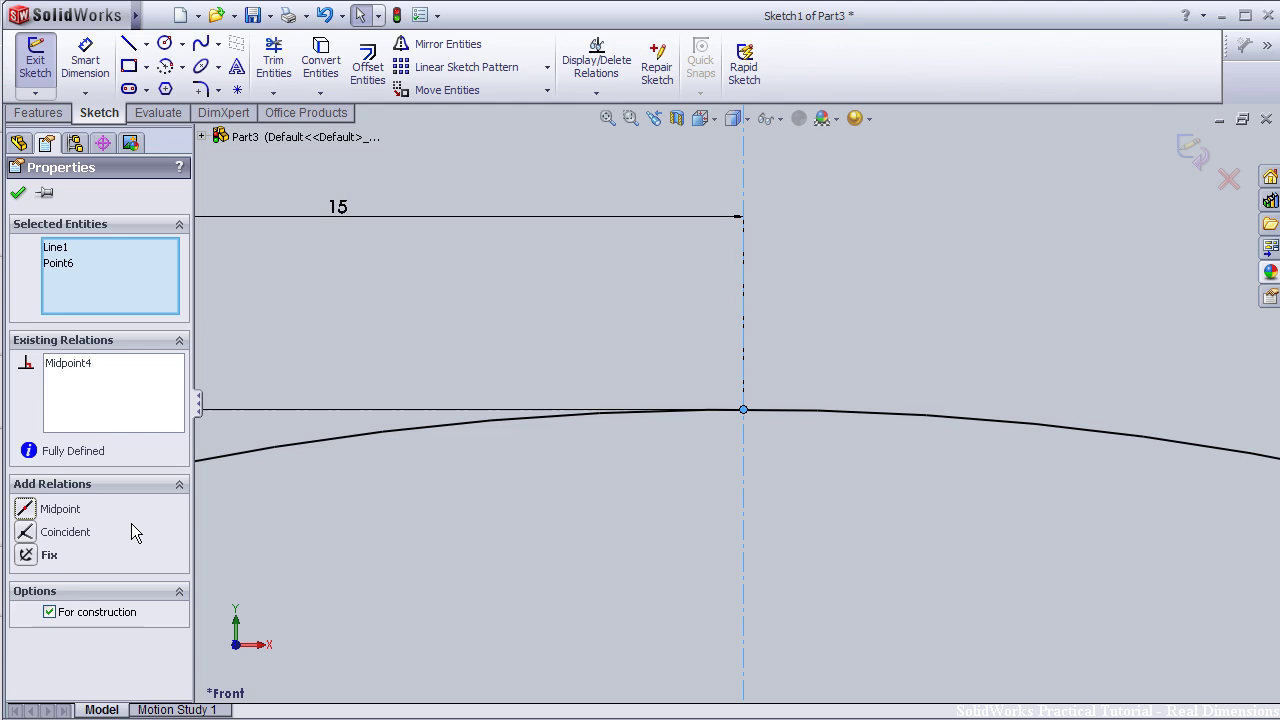
pyautogui.hotkey('ctrl', 'z')
# Step: Make the 15 mm line's two endpoints symmetric about the vertical centerline
pyautogui.scroll(-1, 528, 490)
pyautogui.scroll(2, 400, 460)
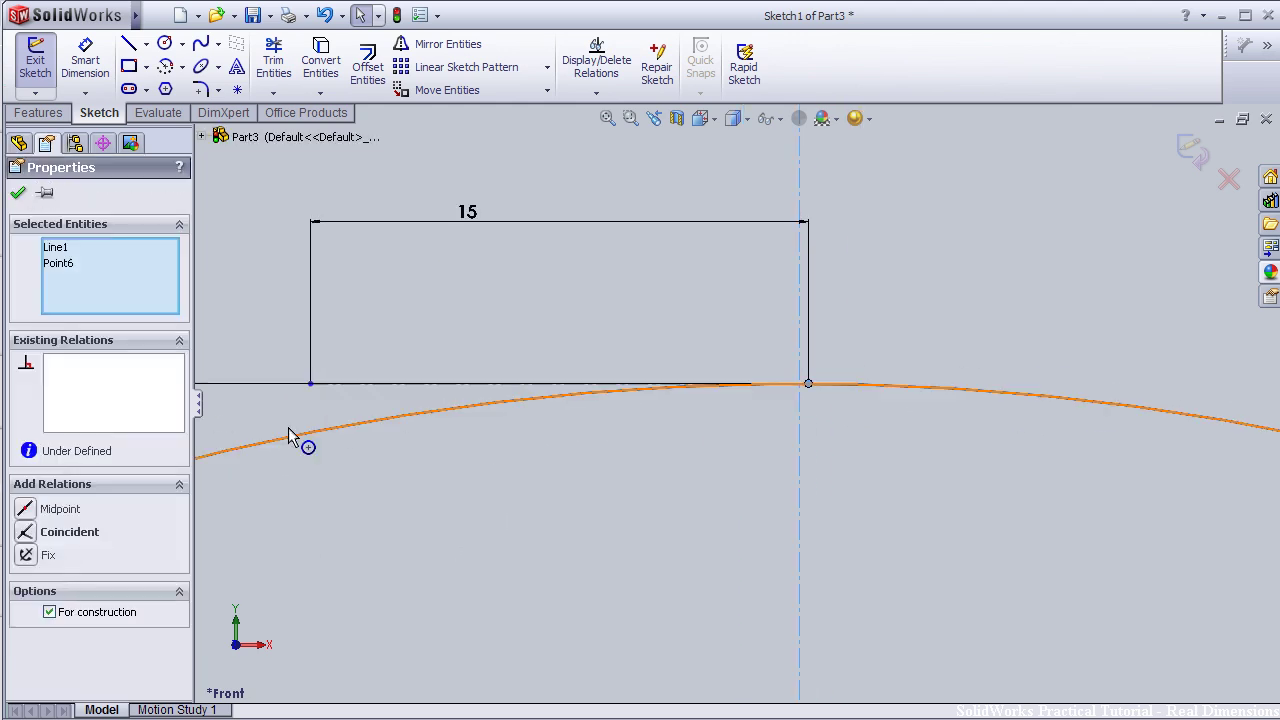
pyautogui.scroll(-3, 290, 437)
pyautogui.keyDown('ctrl'); pyautogui.click(418, 351); pyautogui.keyUp('ctrl')
pyautogui.scroll(3, 434, 407)
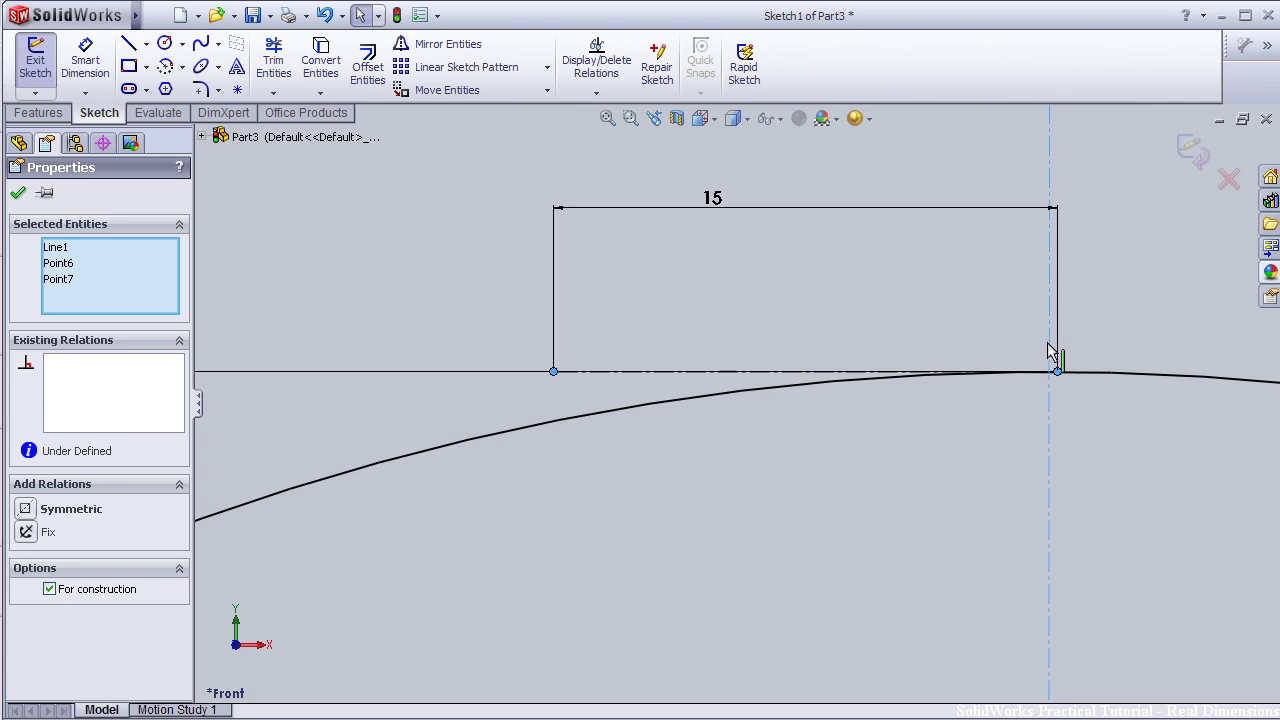
pyautogui.click(89, 509)
pyautogui.scroll(3, 1000, 410)
pyautogui.keyDown('ctrl'); pyautogui.moveTo(1171, 351); pyautogui.dragTo(774, 357, button='middle'); pyautogui.keyUp('ctrl')
pyautogui.scroll(3, 774, 357)
pyautogui.scroll(3, 760, 357)
pyautogui.scroll(3, 760, 357)
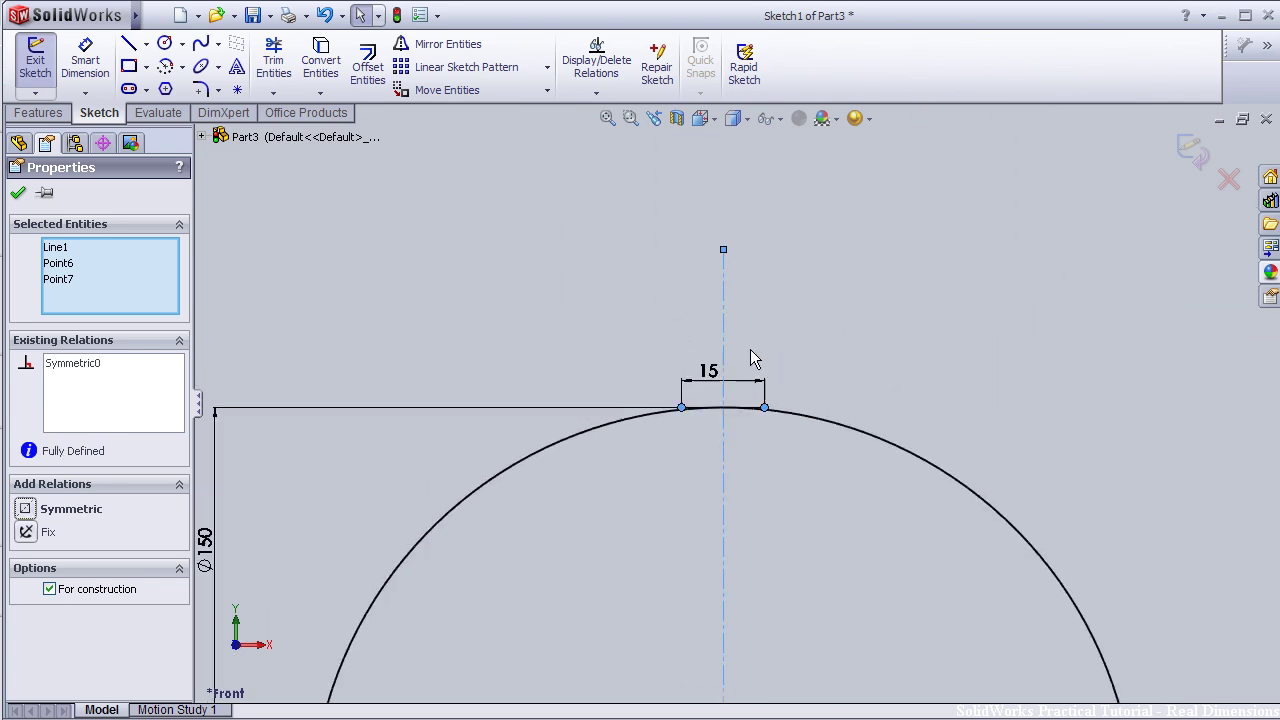
pyautogui.click(18, 193)
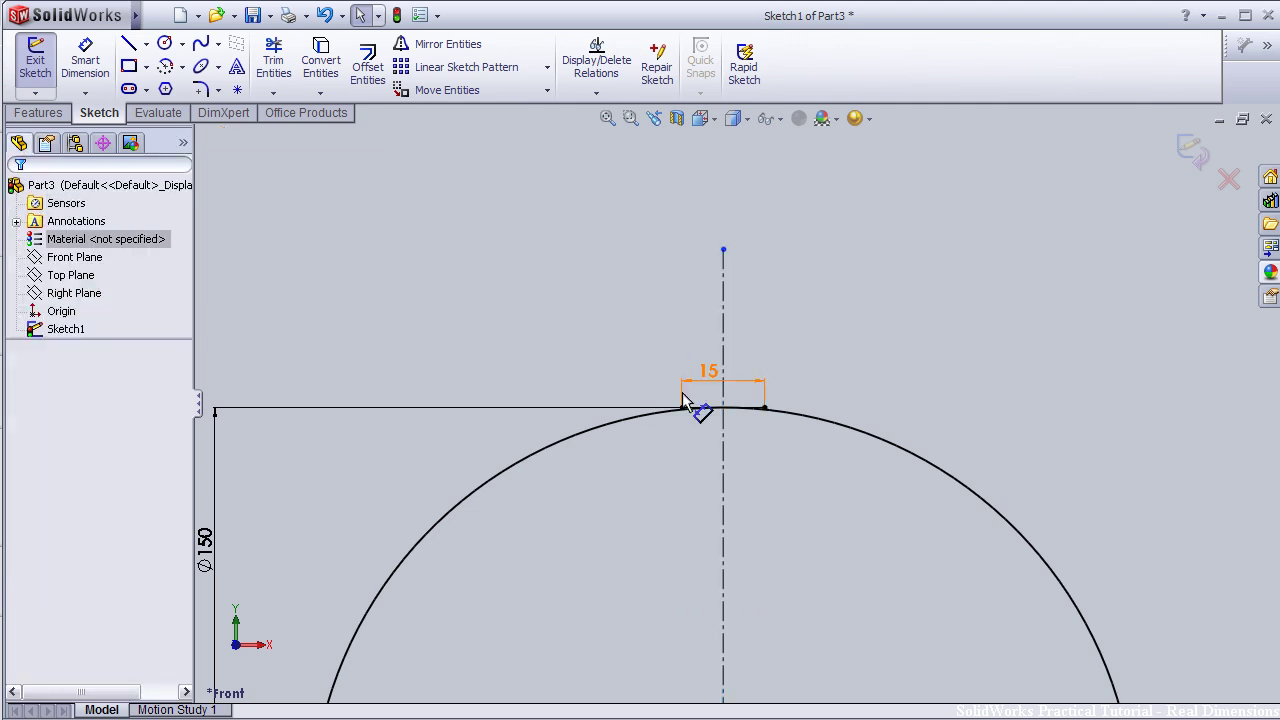
# Step: Zoom around to review the fully defined segment and select the Line tool
pyautogui.scroll(-2, 709, 394)
pyautogui.scroll(-3, 629, 390)
pyautogui.scroll(-2, 608, 396)
pyautogui.scroll(-1, 731, 405)
pyautogui.scroll(2, 751, 400)
pyautogui.scroll(1, 753, 401)
pyautogui.scroll(2, 749, 391)
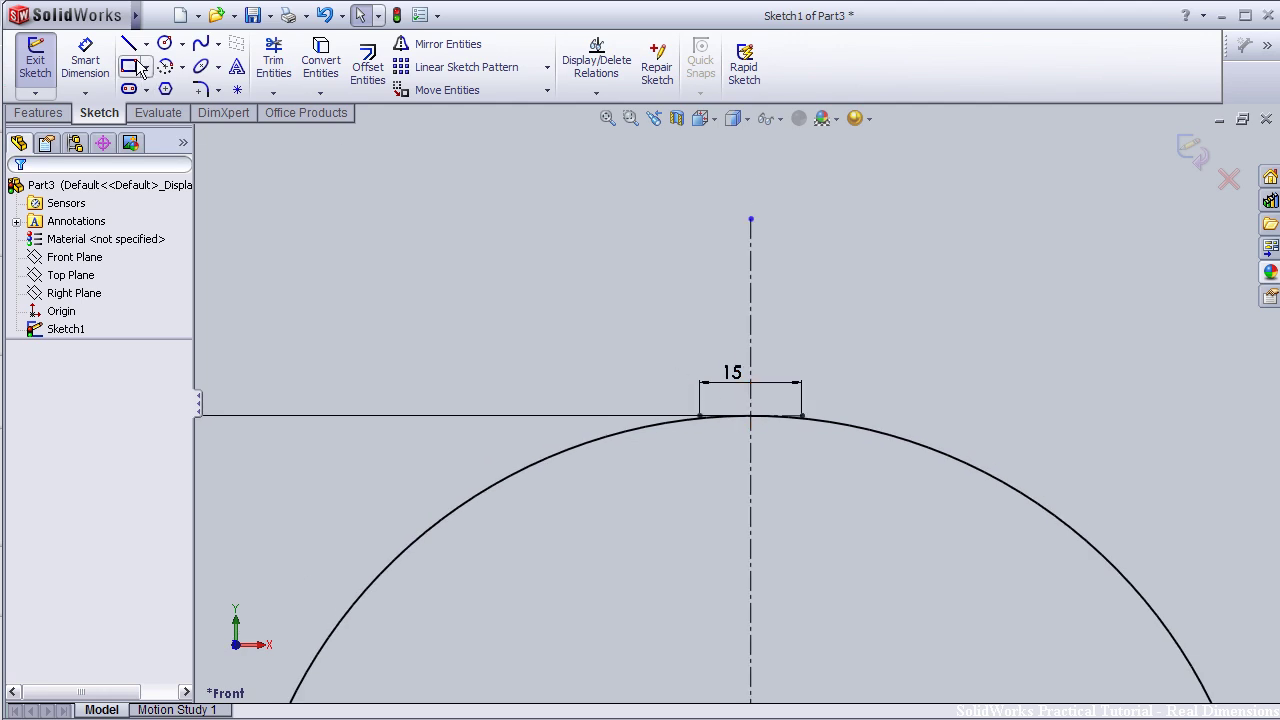
pyautogui.scroll(-1, 720, 340)
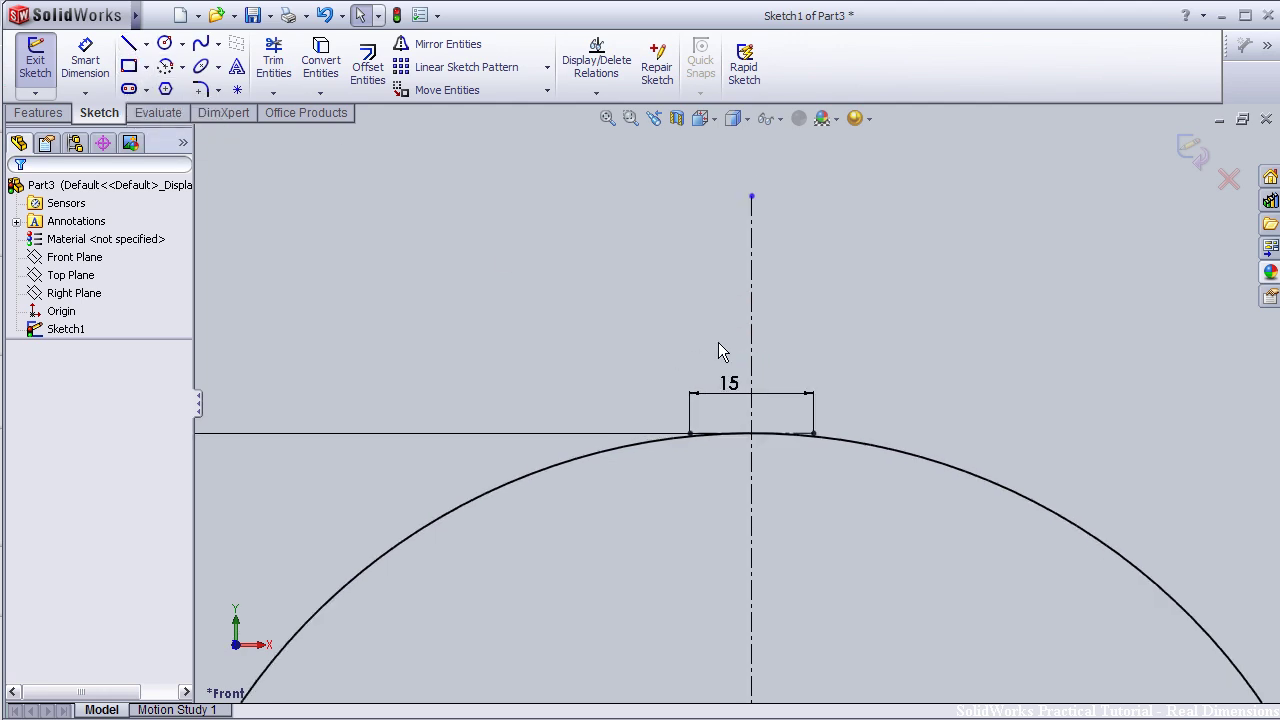
pyautogui.click(128, 44)
# Step: Draw the half-tooth: short vertical, slanted flank, top edge, and right edge on the centerline
pyautogui.scroll(-4, 590, 425)
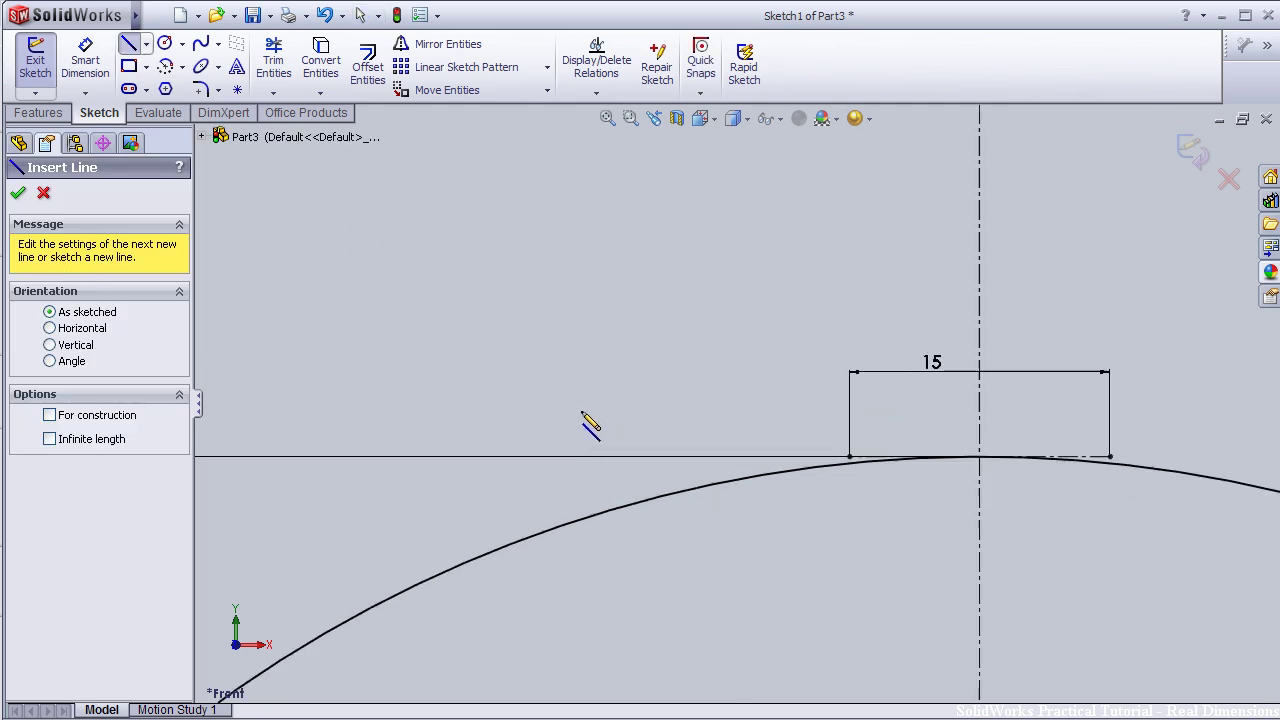
pyautogui.click(849, 514)
pyautogui.click(849, 457)
pyautogui.scroll(4, 889, 322)
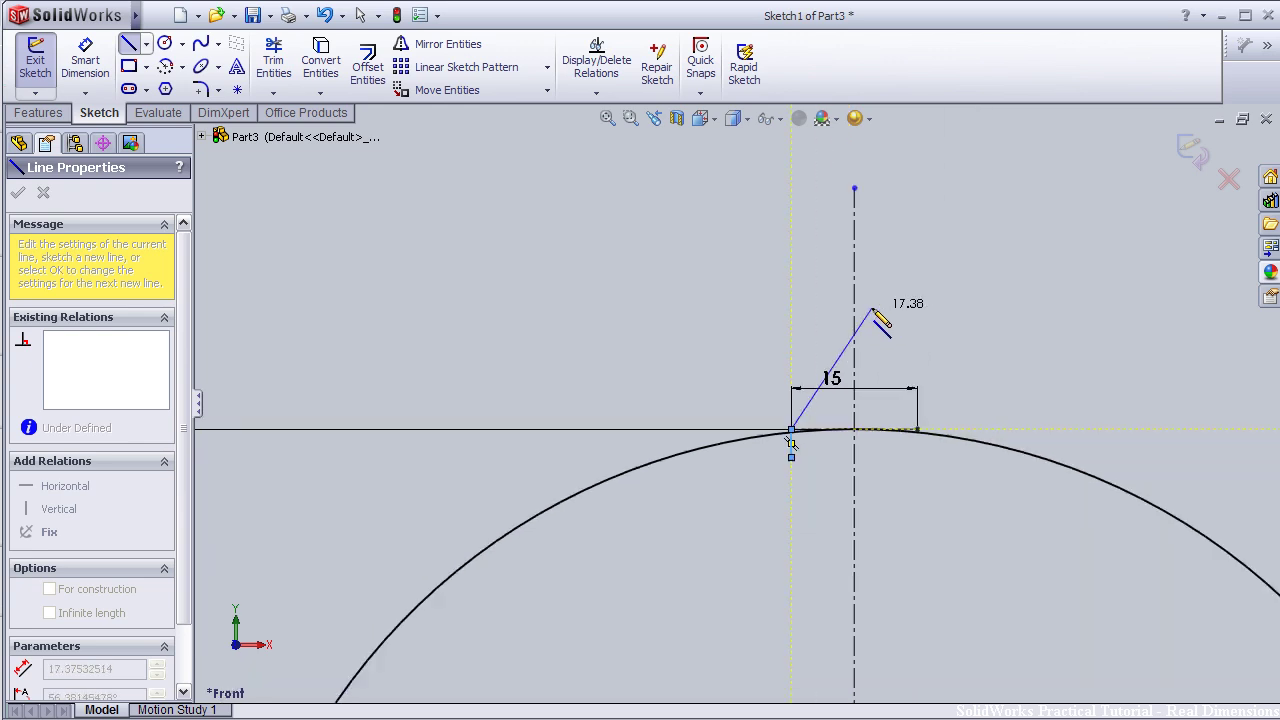
pyautogui.click(794, 223)
pyautogui.click(835, 223)
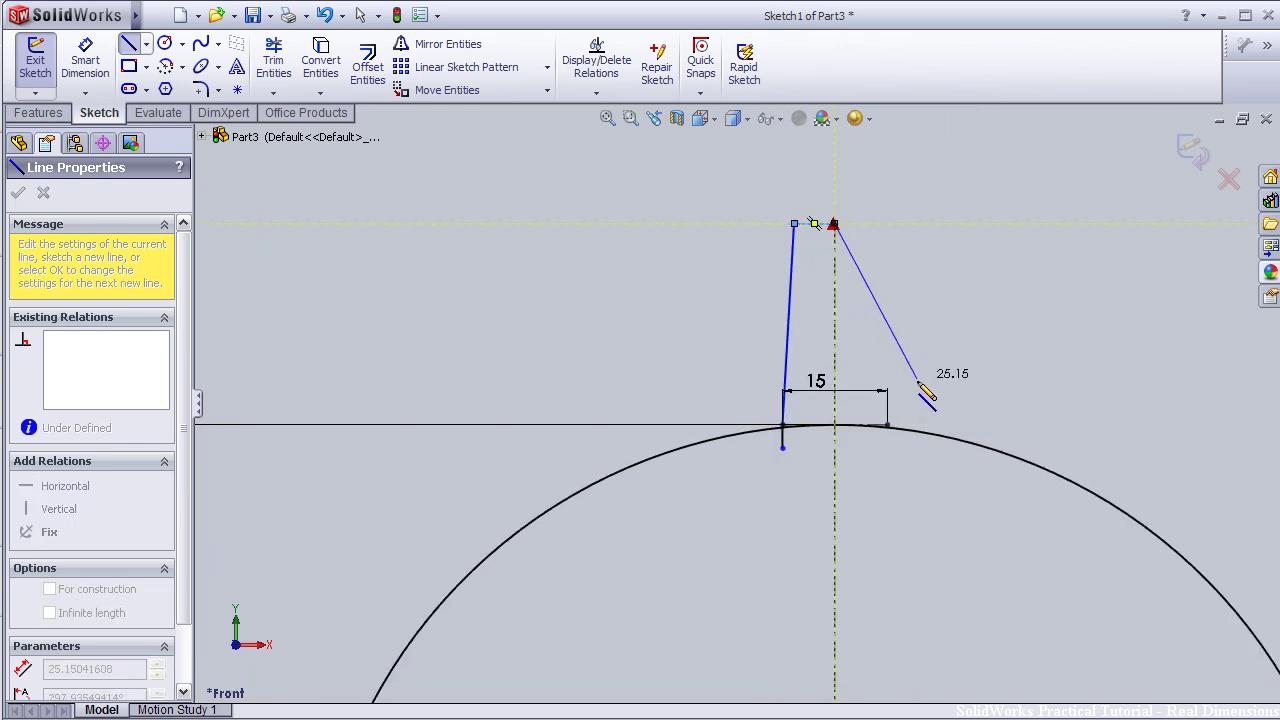
pyautogui.click(836, 424)
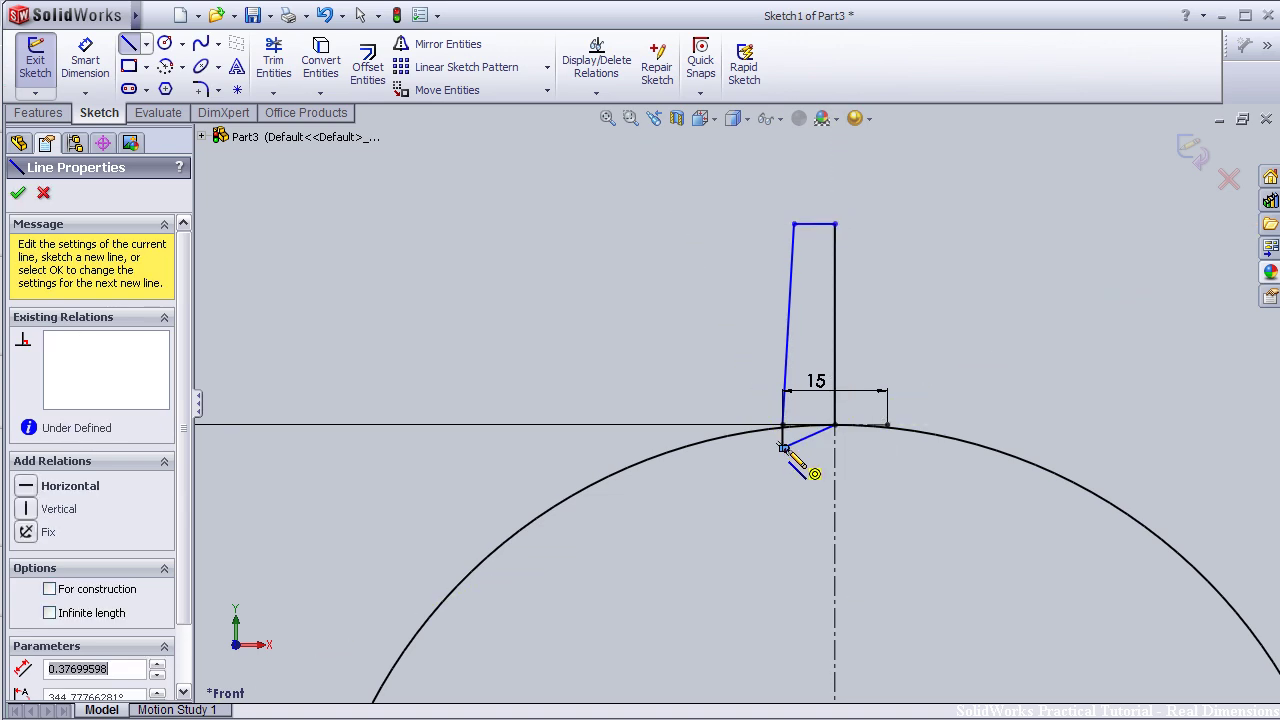
pyautogui.press('Escape')
pyautogui.scroll(-2, 905, 305)
# Step: Cancel a first dimension attempt, then select the tooth's top edge and the arc-top point
pyautogui.scroll(-2, 815, 285)
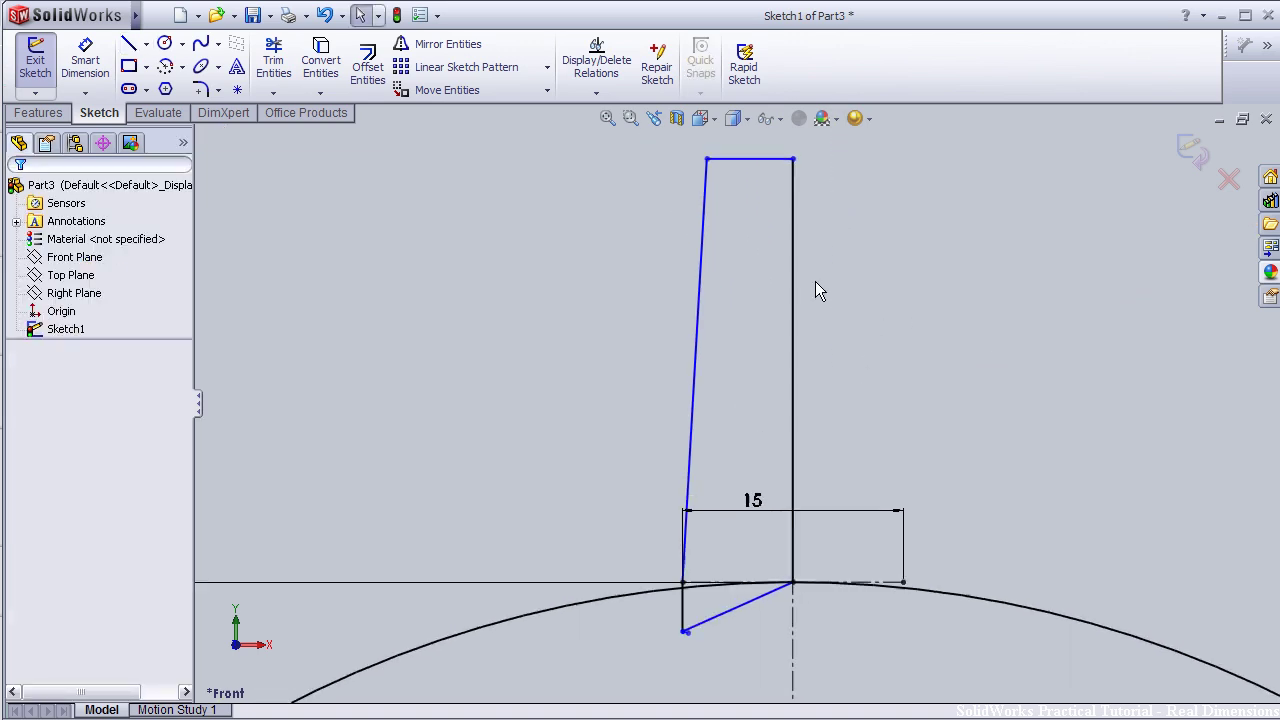
pyautogui.click(85, 58)
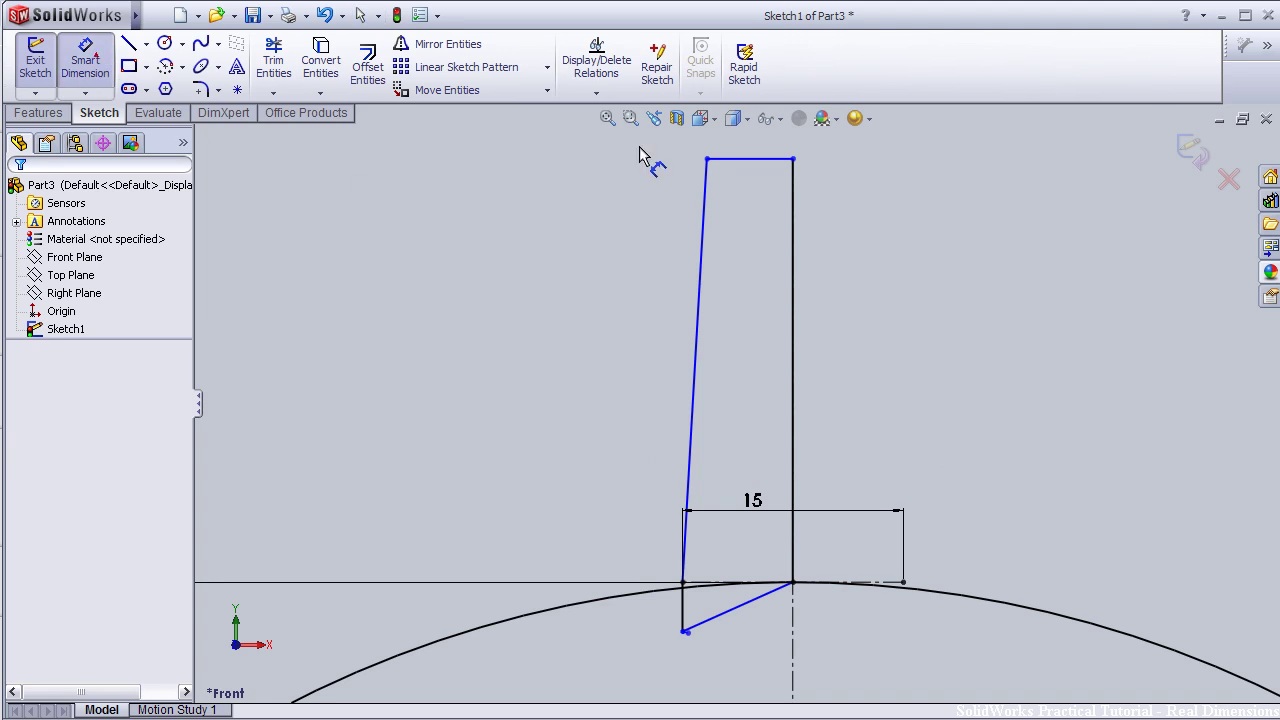
pyautogui.click(750, 168)
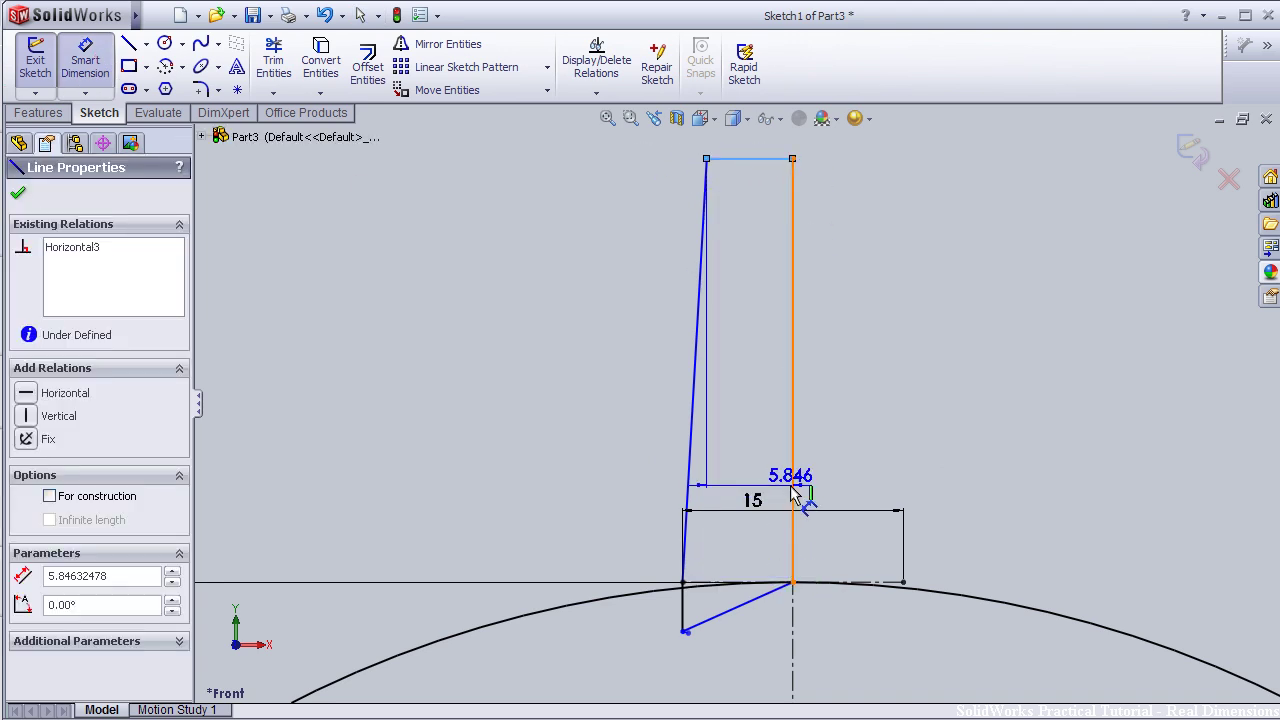
pyautogui.scroll(2, 745, 405)
pyautogui.scroll(2, 745, 405)
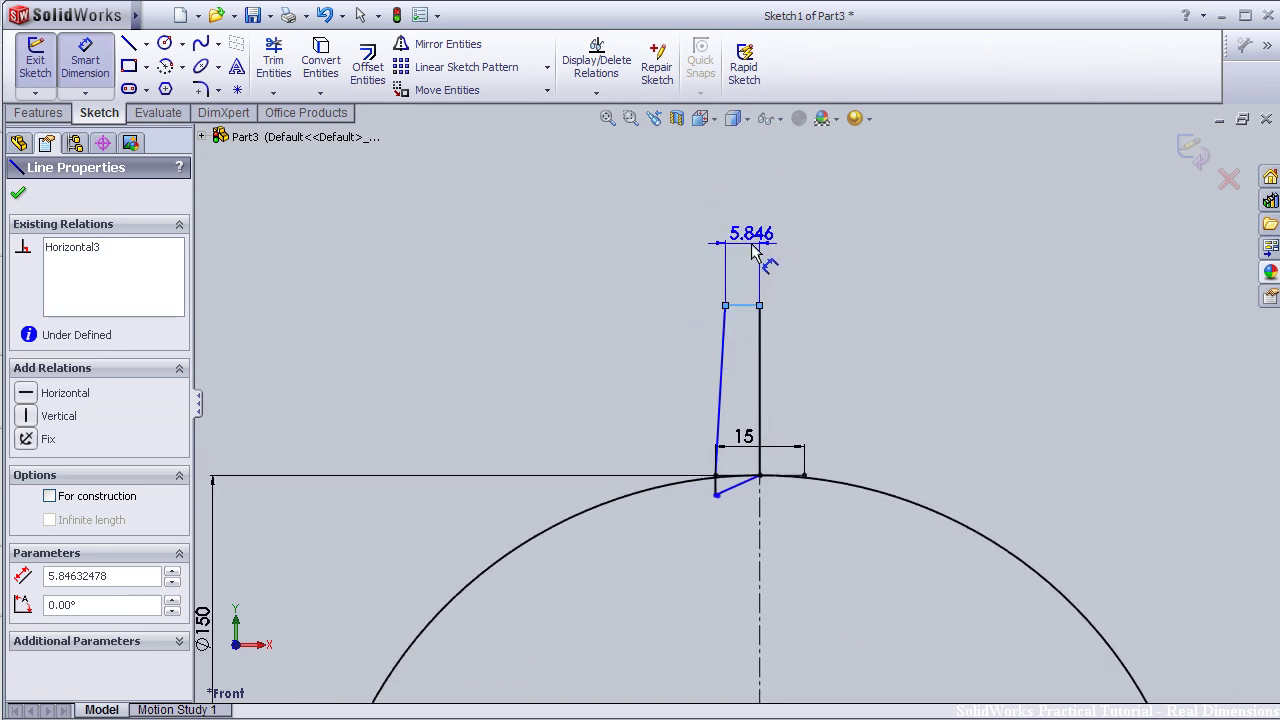
pyautogui.press('Escape')
pyautogui.click(742, 305)
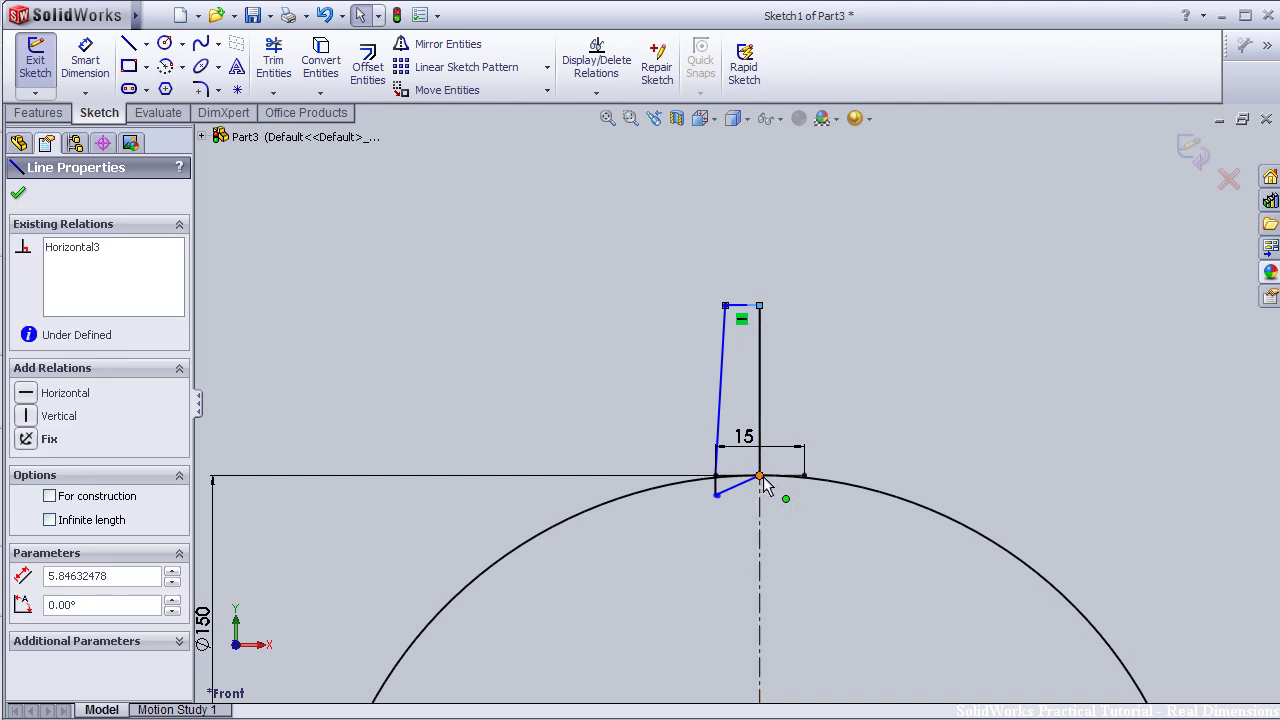
pyautogui.click(762, 476)
# Step: Dimension the tooth height from arc-top point to top edge at 20 mm
pyautogui.click(79, 62)
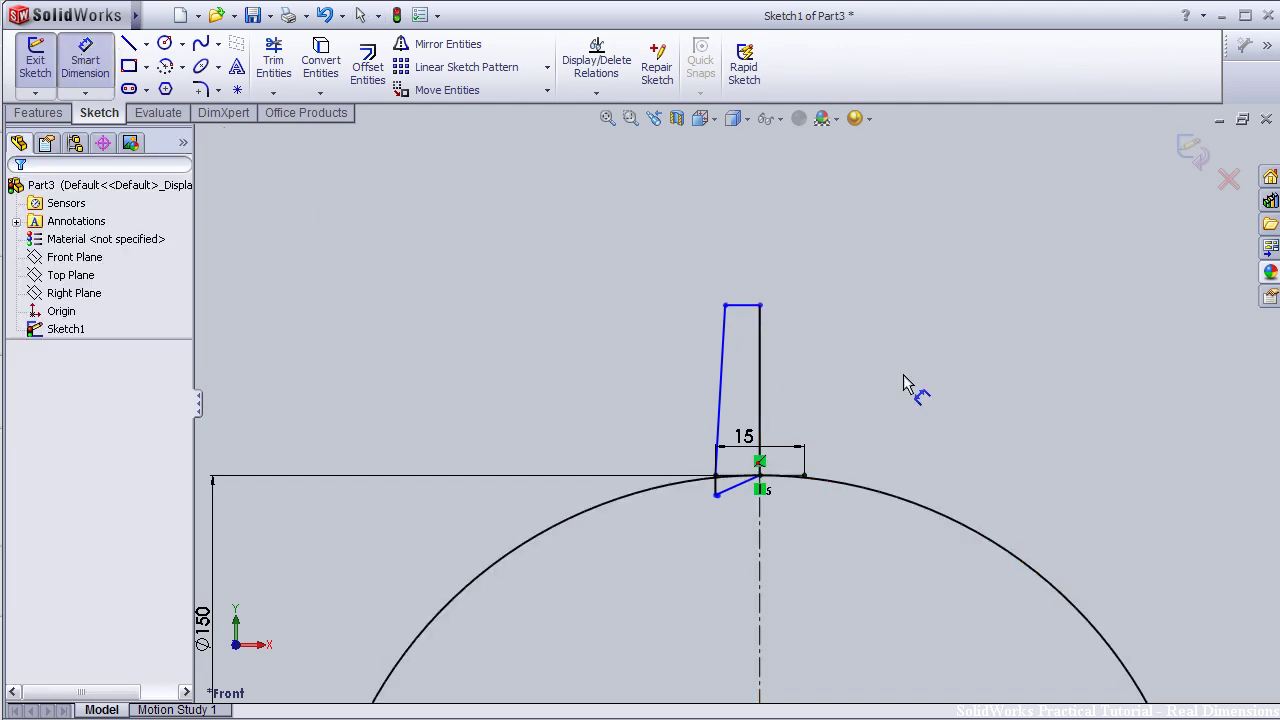
pyautogui.click(753, 316)
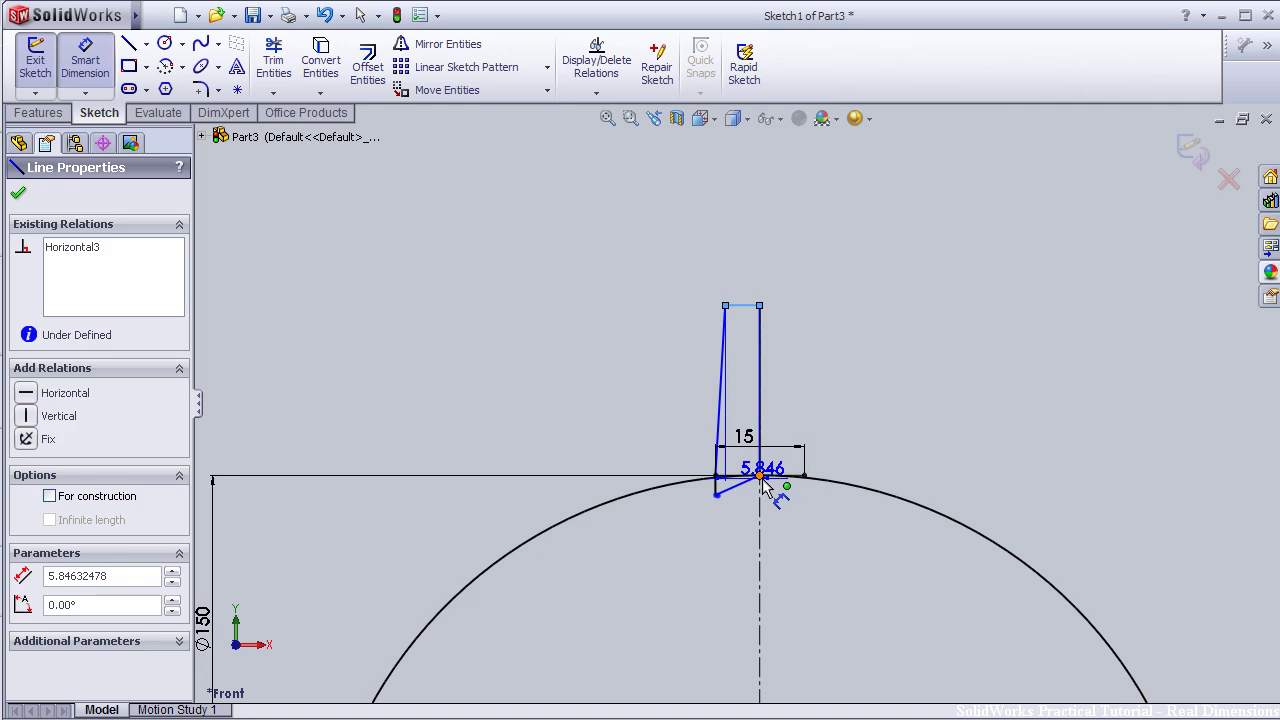
pyautogui.click(762, 478)
pyautogui.click(946, 422)
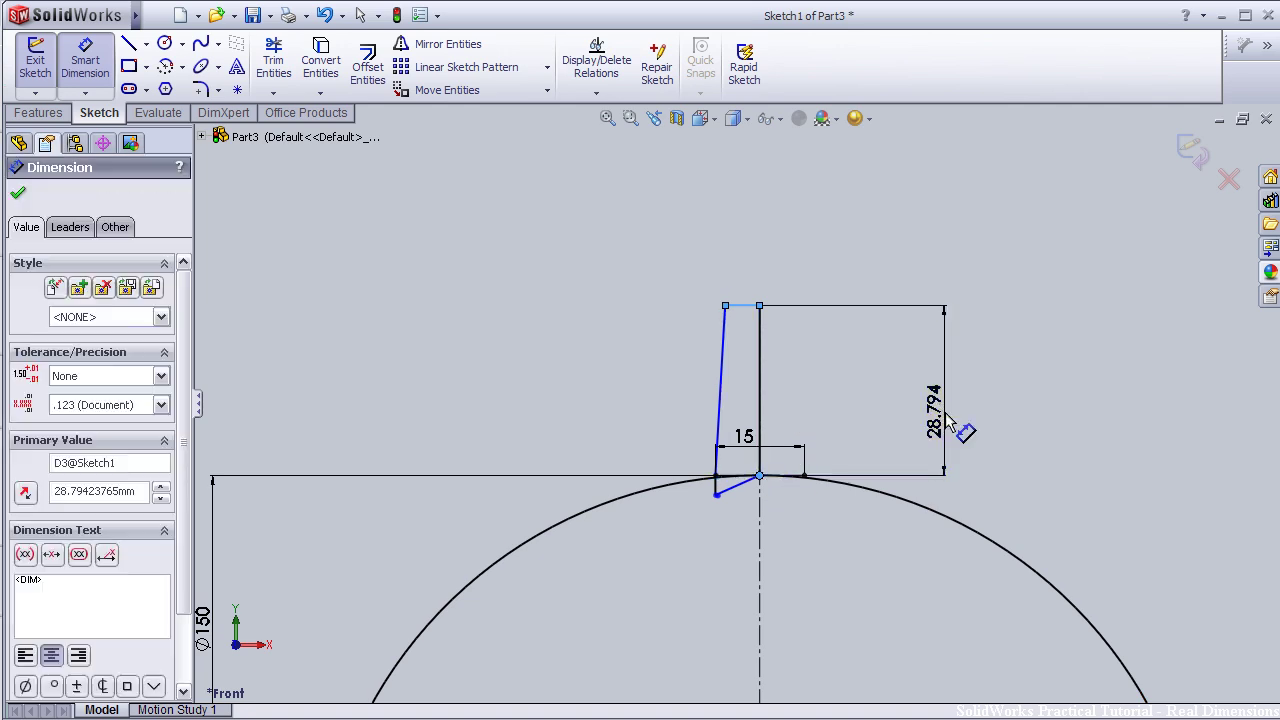
pyautogui.write('20')
pyautogui.press('Return')
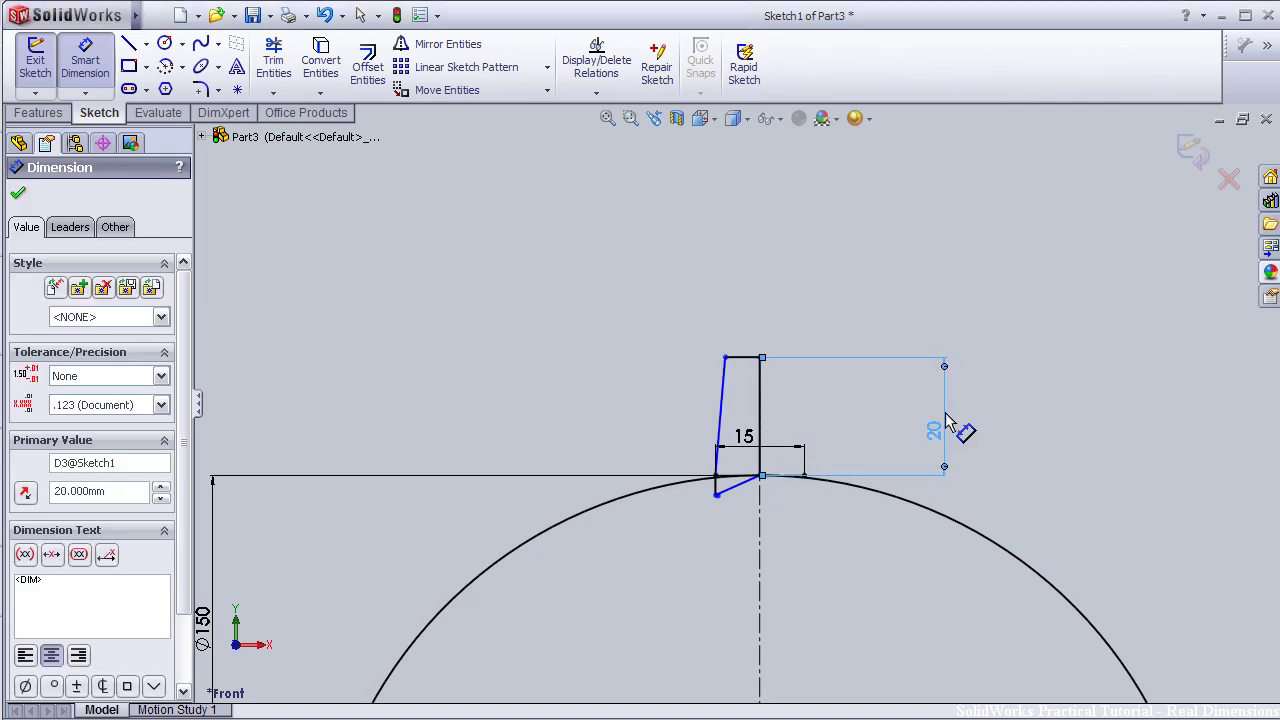
pyautogui.scroll(-2, 930, 414)
pyautogui.scroll(-2, 727, 427)
pyautogui.scroll(-1, 654, 449)
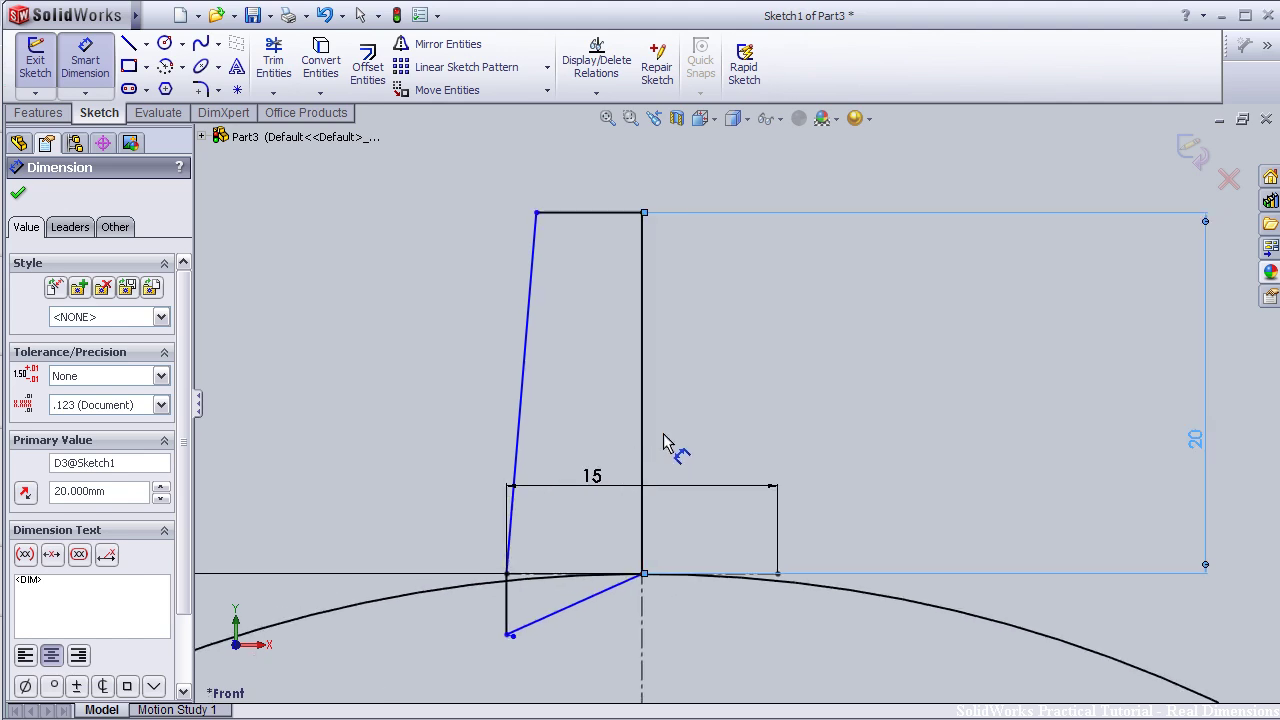
pyautogui.scroll(-1, 669, 446)
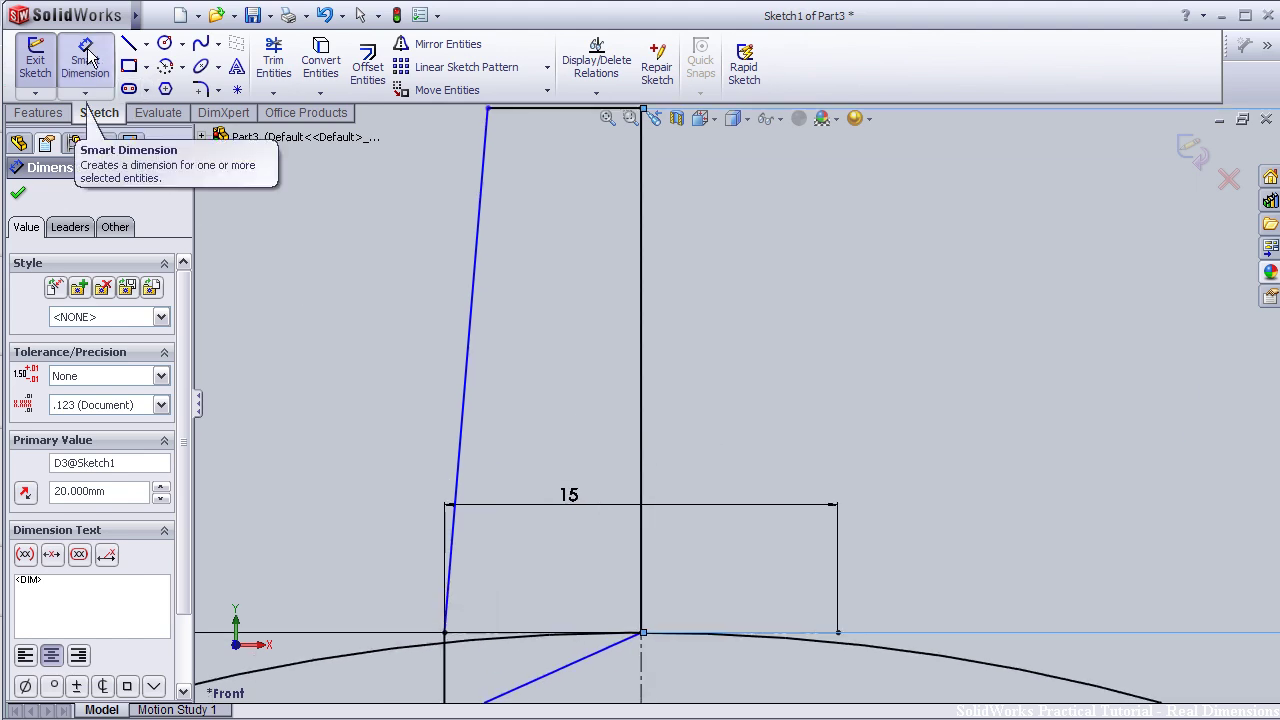
# Step: Dimension the slanted flank at 85° against the horizontal 15 mm line
pyautogui.moveTo(476, 297)
pyautogui.mouseDown()
pyautogui.moveTo(925, 708)
pyautogui.moveTo(730, 580)
pyautogui.moveTo(405, 562)
pyautogui.moveTo(657, 523)
pyautogui.moveTo(720, 449)
pyautogui.moveTo(703, 443)
pyautogui.moveTo(733, 425)
pyautogui.mouseUp()
pyautogui.scroll(2, 715, 415)
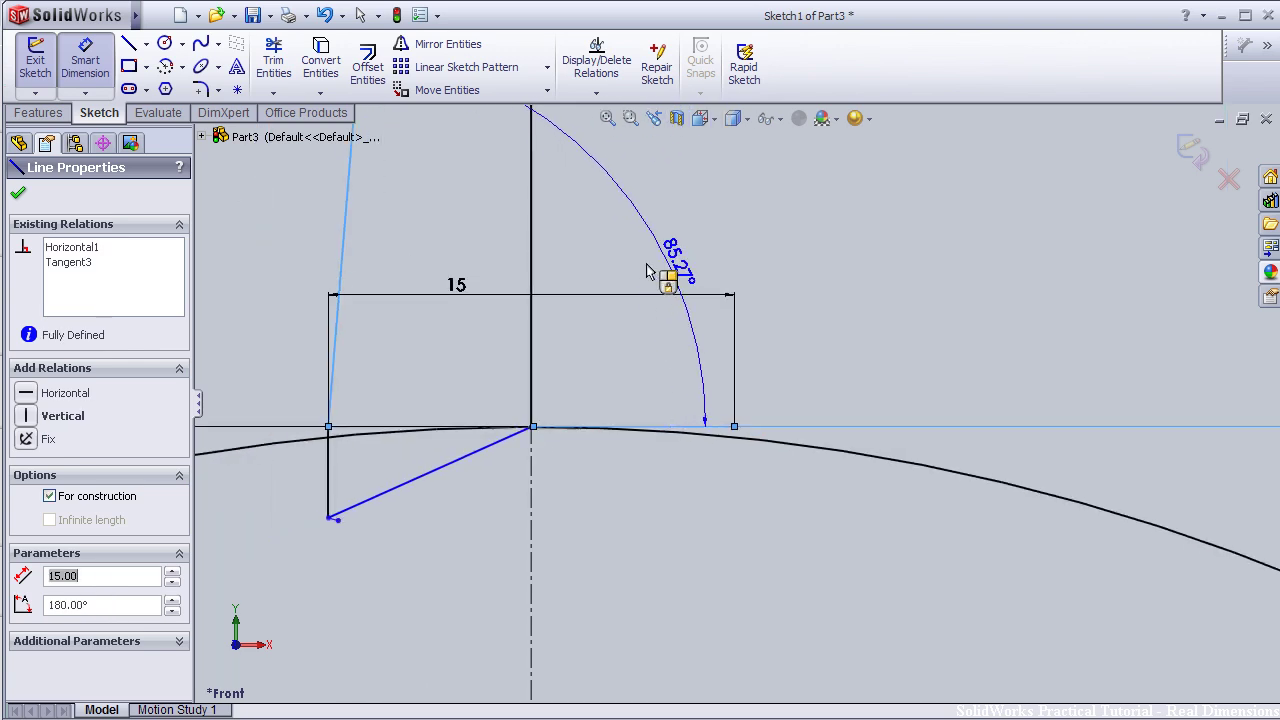
pyautogui.scroll(2, 670, 280)
pyautogui.click(705, 266)
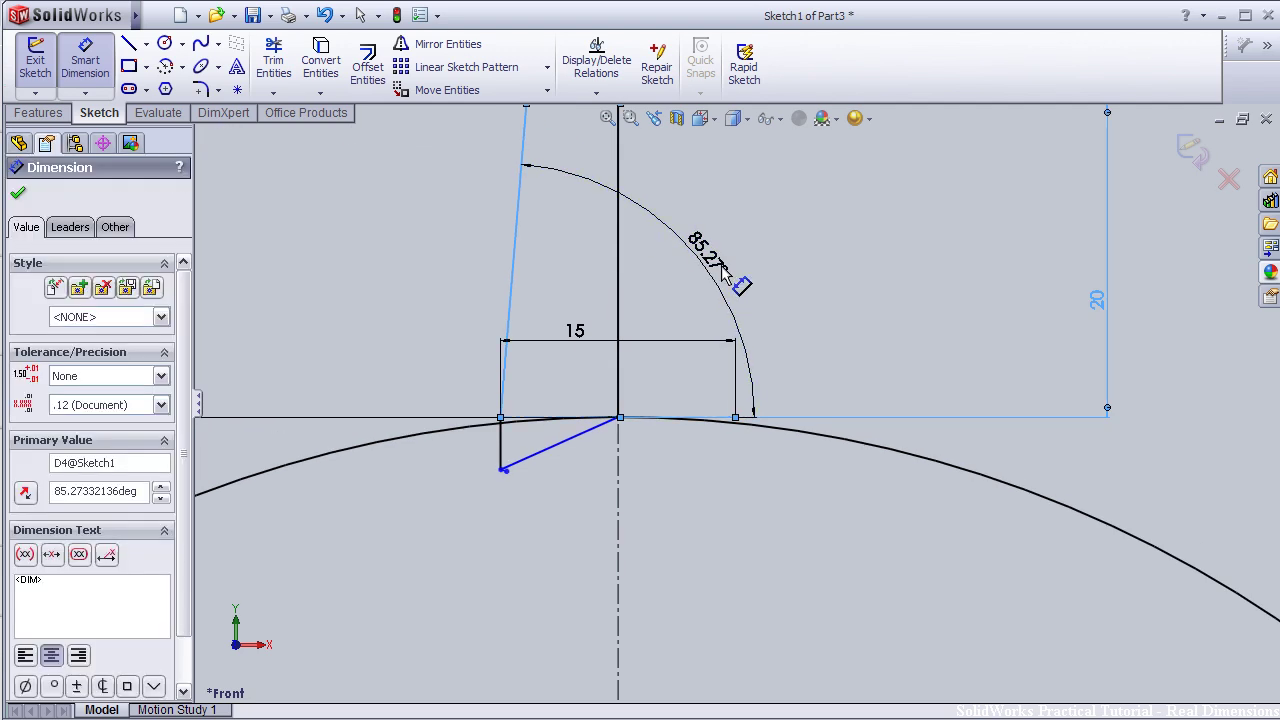
pyautogui.write('85')
pyautogui.press('Return')
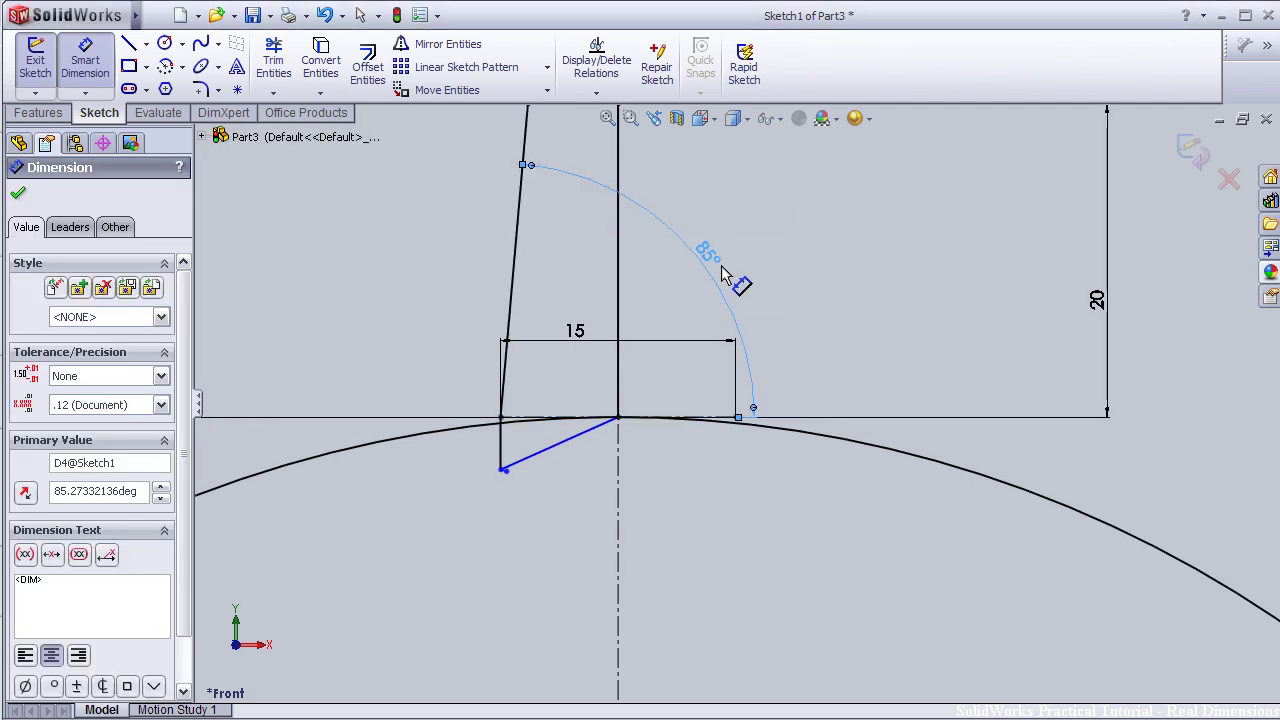
pyautogui.scroll(2, 715, 285)
pyautogui.scroll(-1, 714, 285)
pyautogui.scroll(-1, 726, 286)
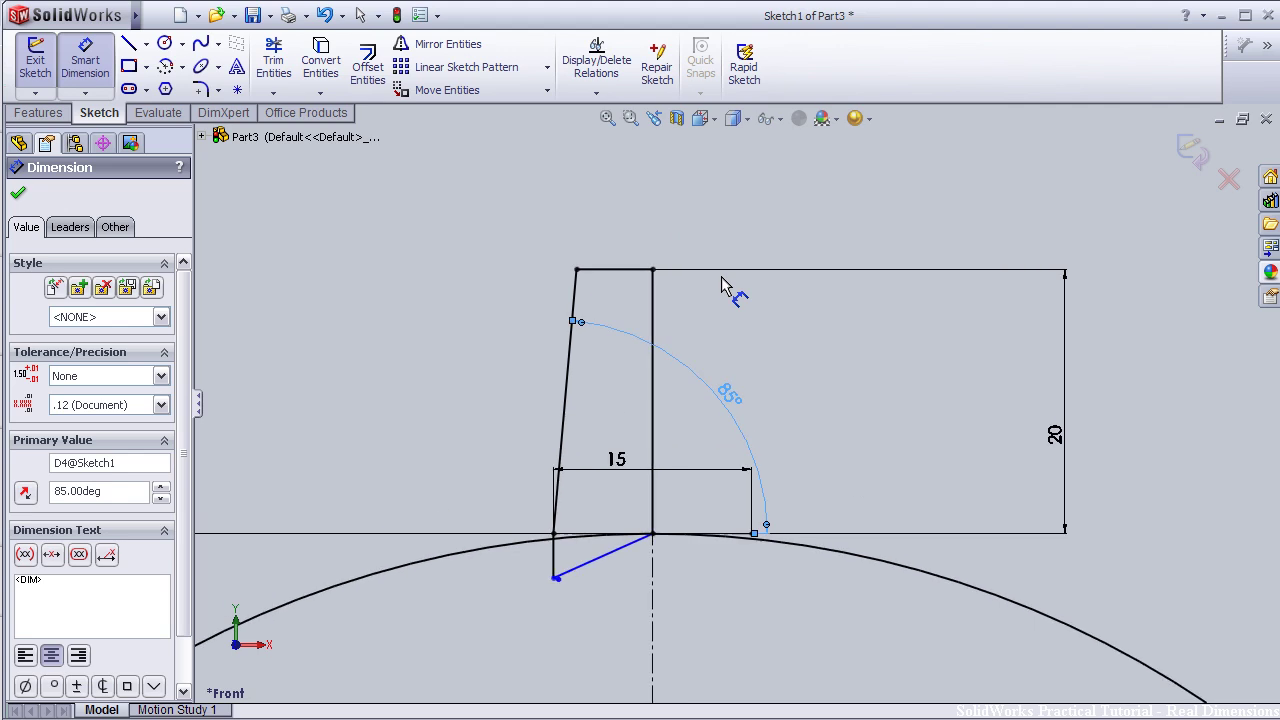
pyautogui.scroll(-1, 731, 289)
pyautogui.scroll(-2, 510, 480)
pyautogui.scroll(2, 598, 640)
pyautogui.scroll(-2, 605, 540)
pyautogui.scroll(-1, 630, 500)
pyautogui.scroll(1, 633, 494)
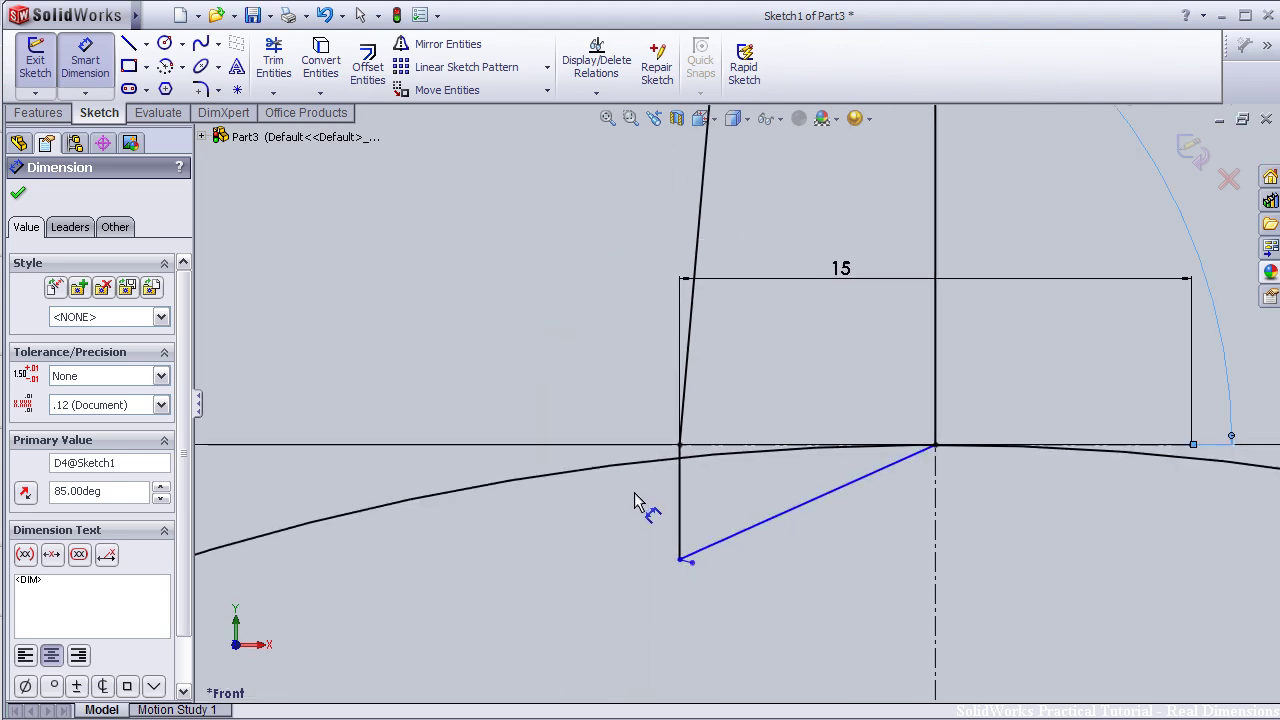
# Step: Make the slanted flank and the short lower line collinear
pyautogui.click(687, 390)
pyautogui.press('Escape')
pyautogui.press('Escape')
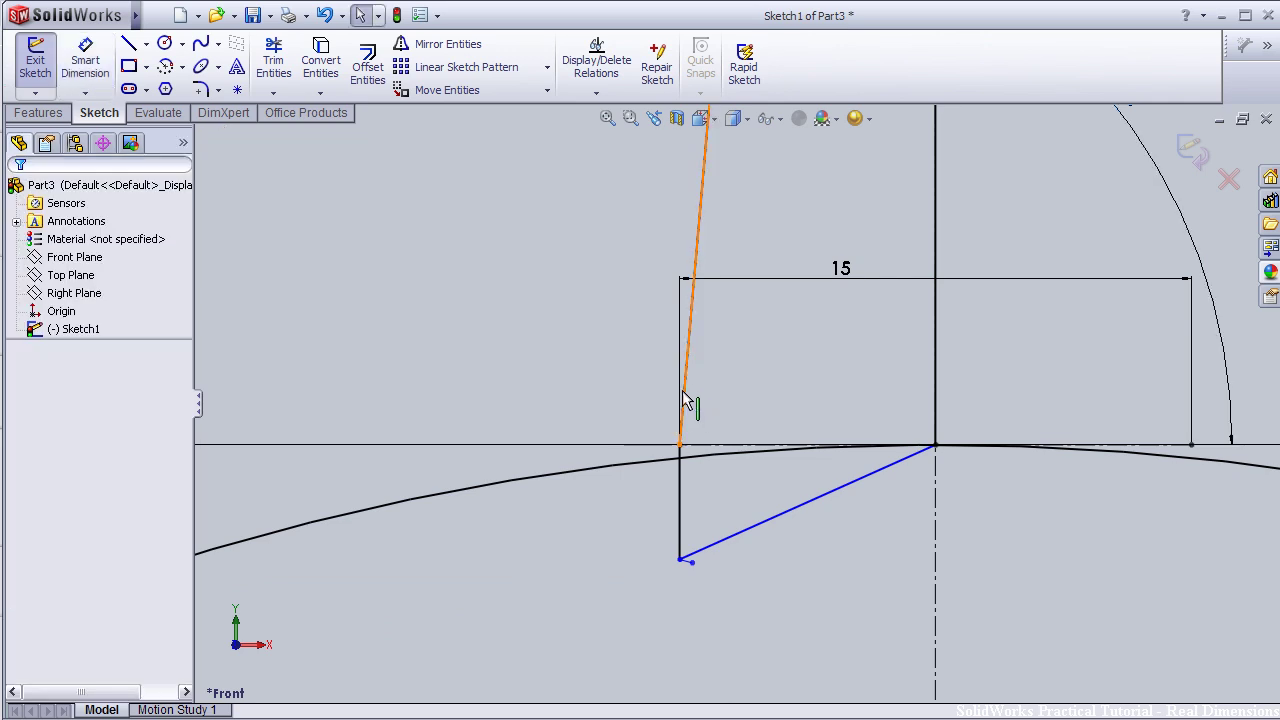
pyautogui.click(682, 390)
pyautogui.keyDown('ctrl'); pyautogui.click(681, 505); pyautogui.keyUp('ctrl')
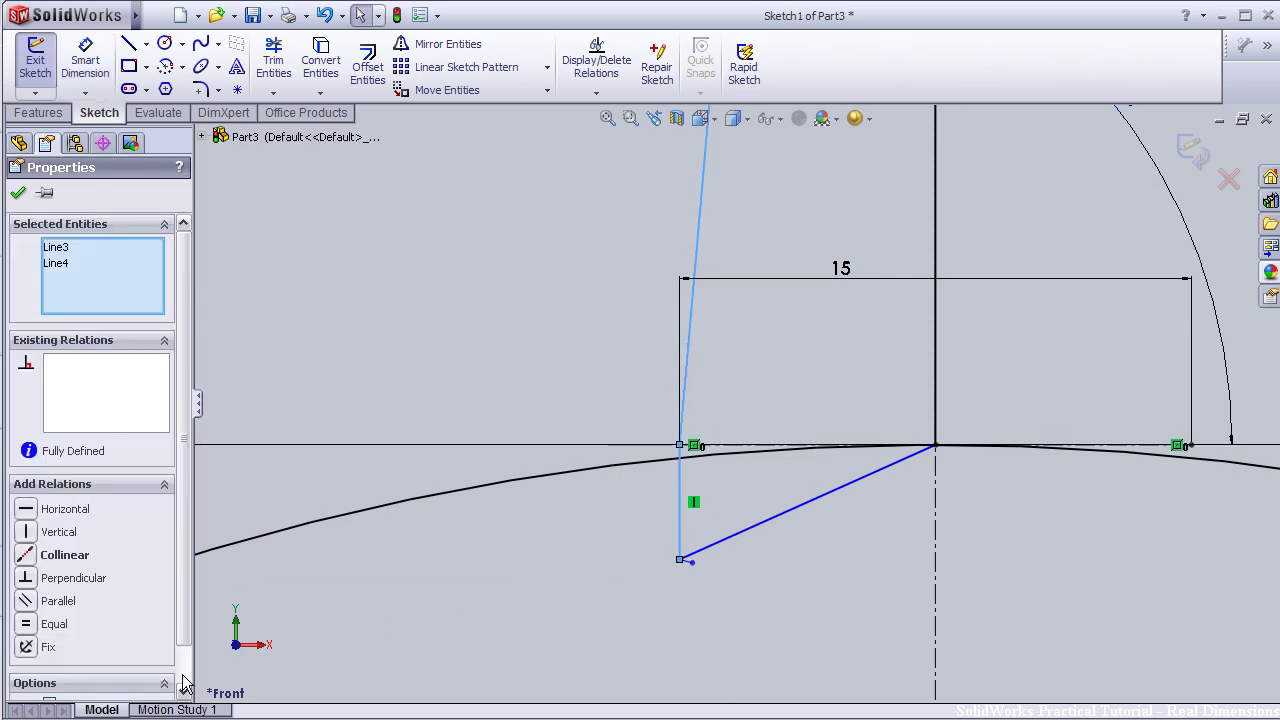
pyautogui.click(80, 555)
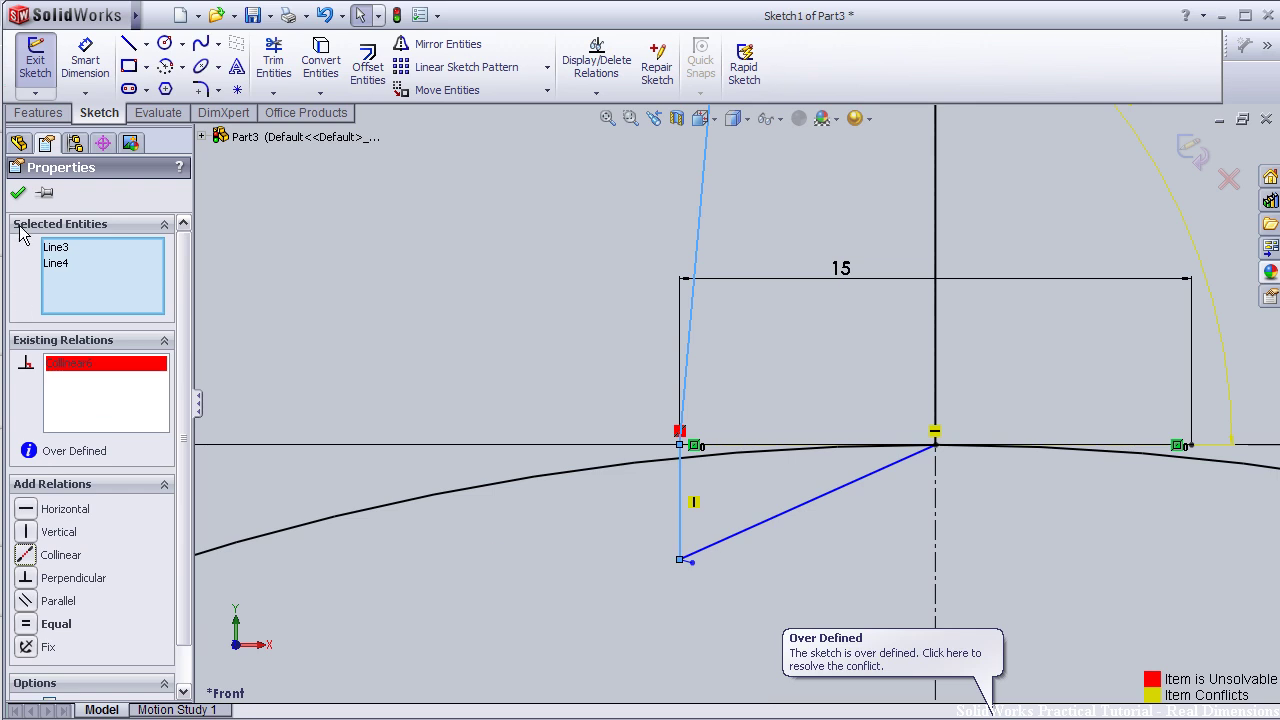
# Step: Delete the conflicting Vertical relation and verify the collinear, fully defined lines
pyautogui.click(18, 192)
pyautogui.click(697, 506)
pyautogui.press('Delete')
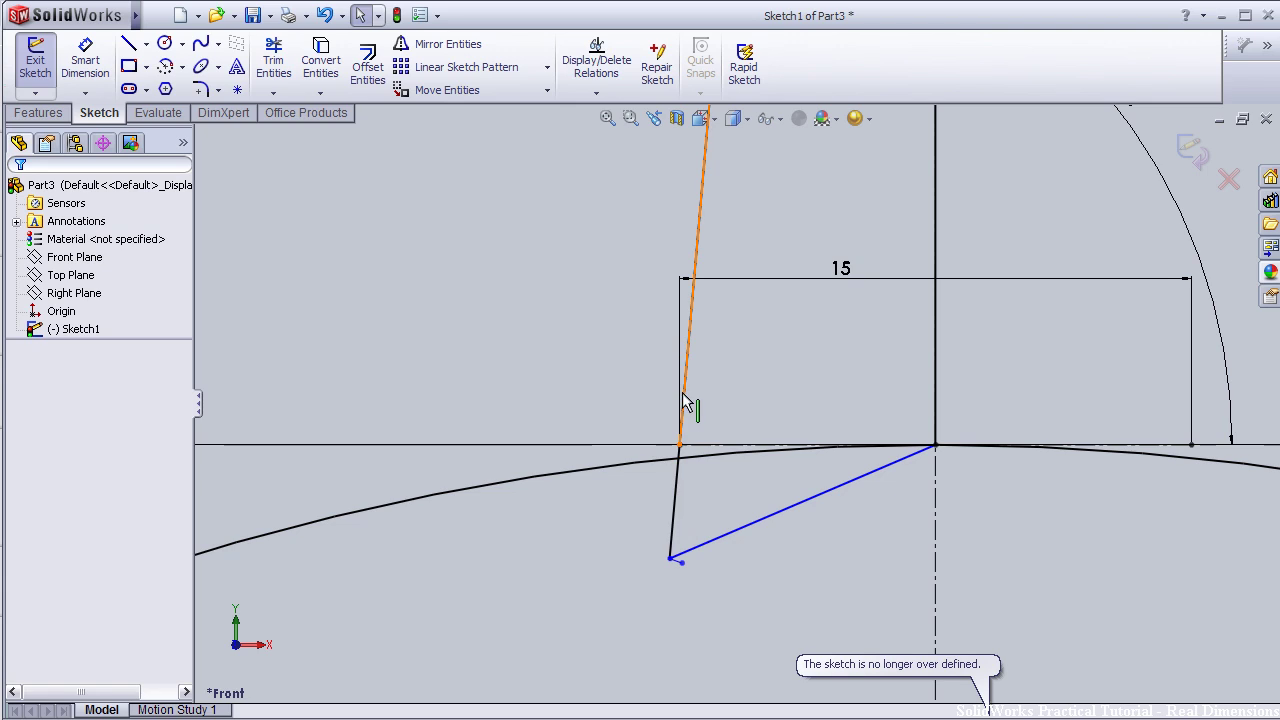
pyautogui.click(686, 402)
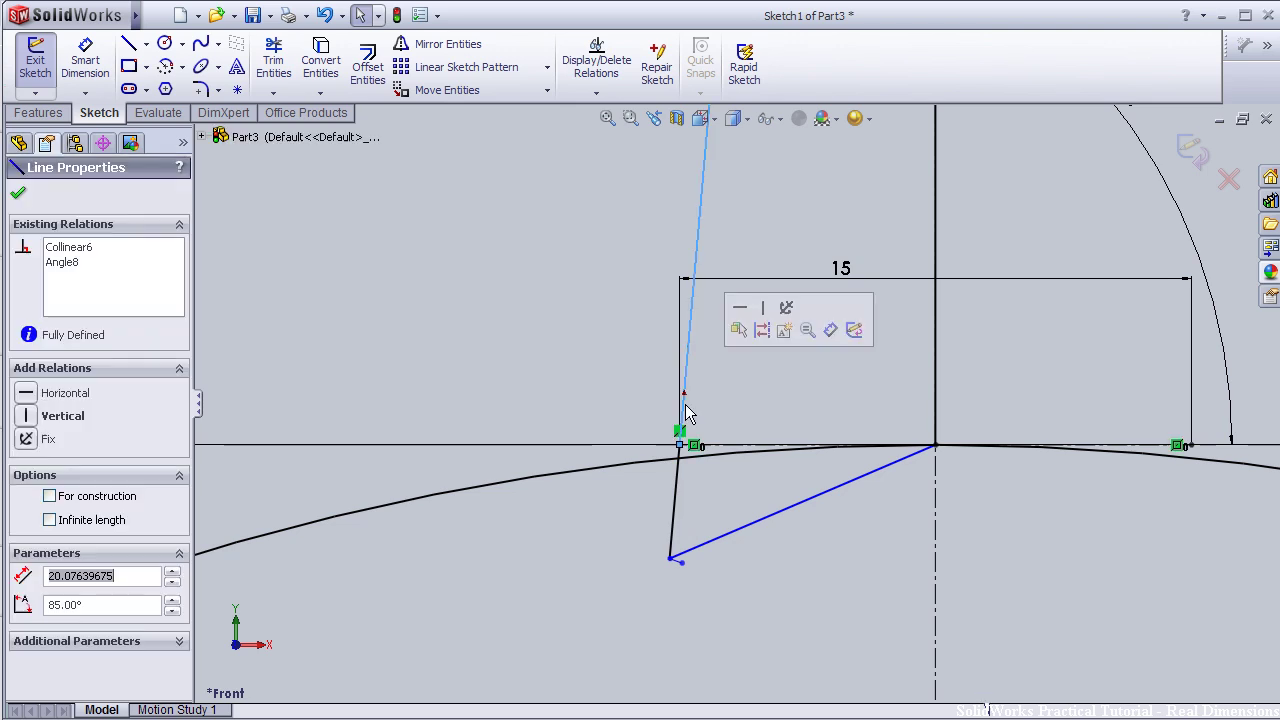
pyautogui.keyDown('ctrl'); pyautogui.click(676, 500); pyautogui.keyUp('ctrl')
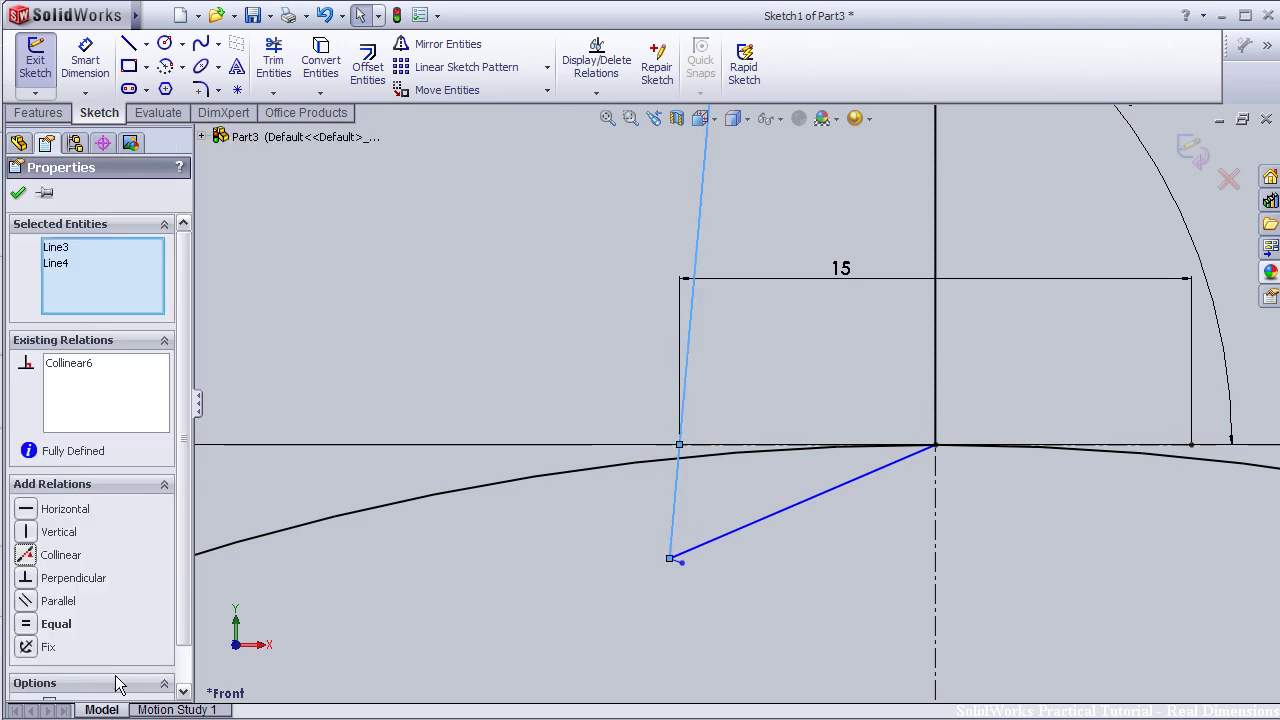
pyautogui.click(18, 193)
pyautogui.scroll(2, 608, 395)
pyautogui.scroll(3, 739, 400)
pyautogui.scroll(-2, 840, 362)
# Step: Start Mirror Entities on the tooth's top line, then cancel it
pyautogui.scroll(2, 802, 325)
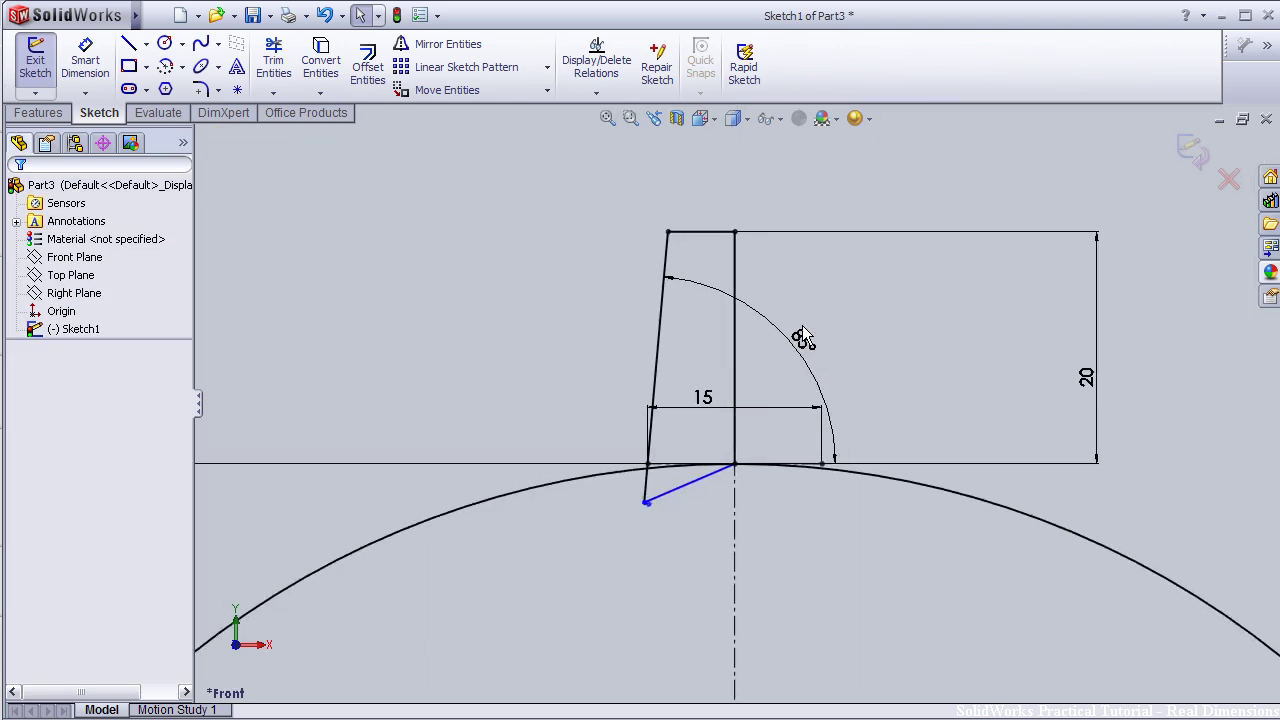
pyautogui.scroll(-2, 760, 335)
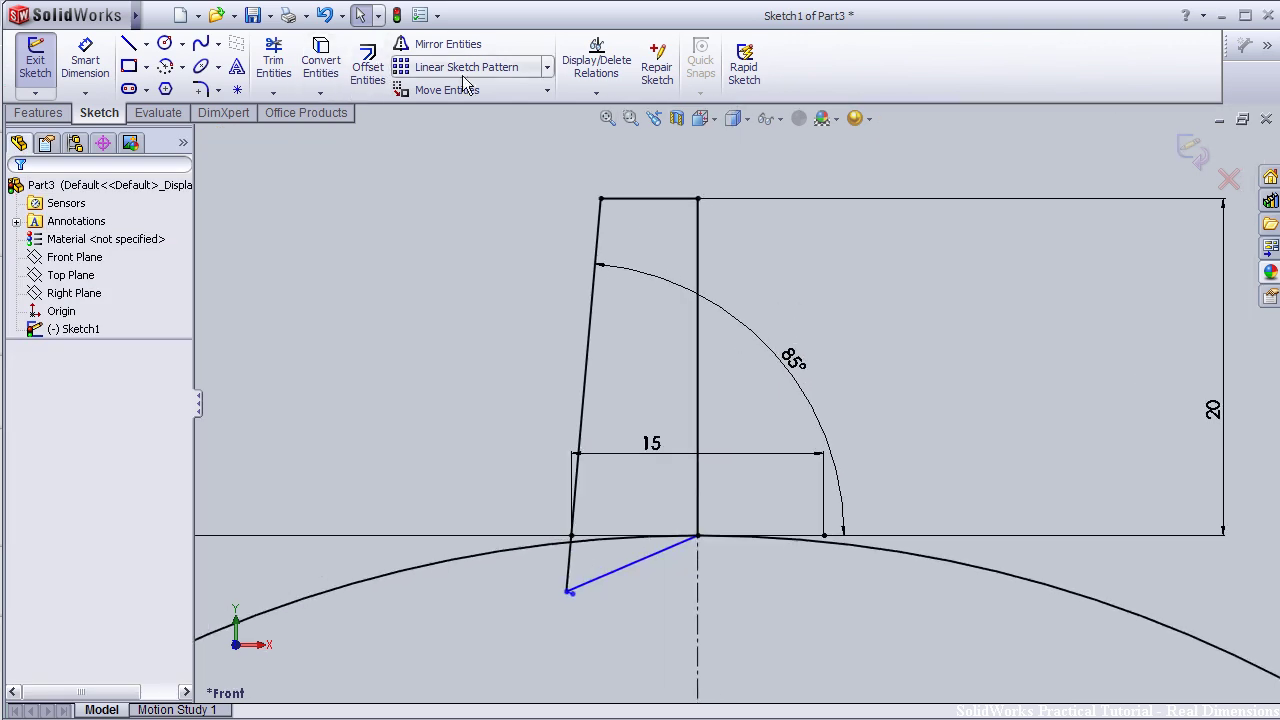
pyautogui.click(440, 44)
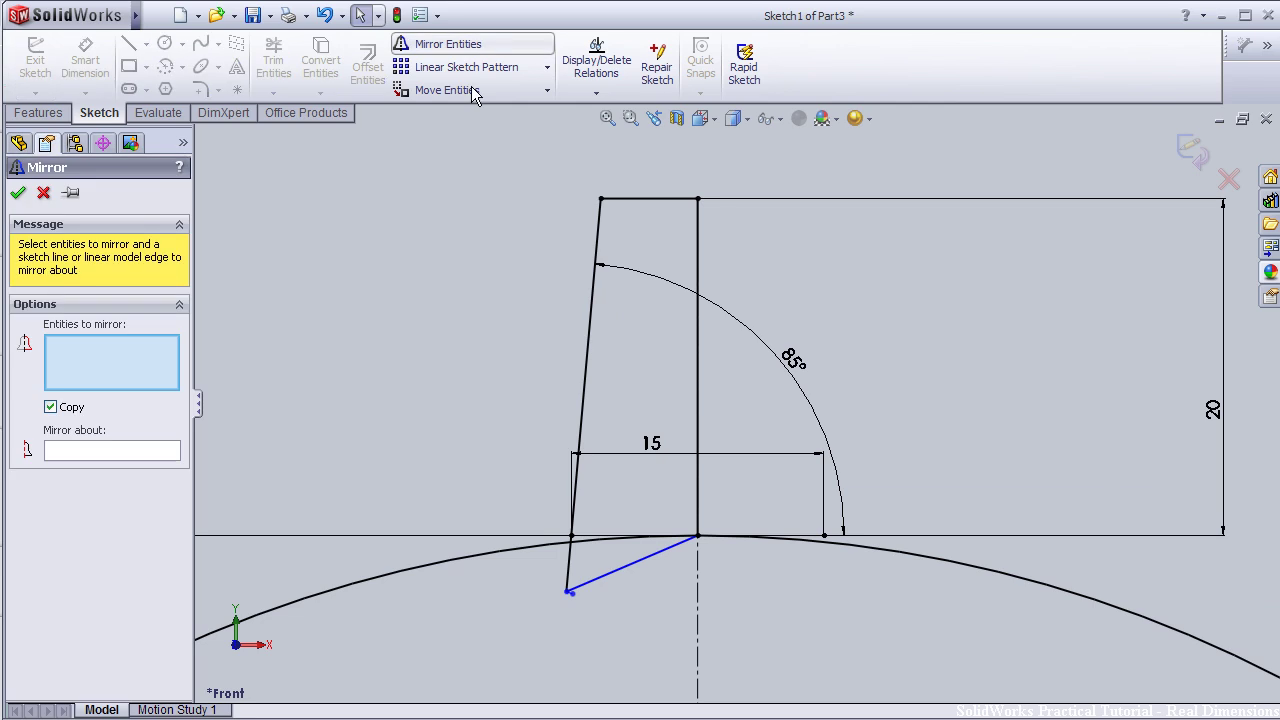
pyautogui.click(661, 199)
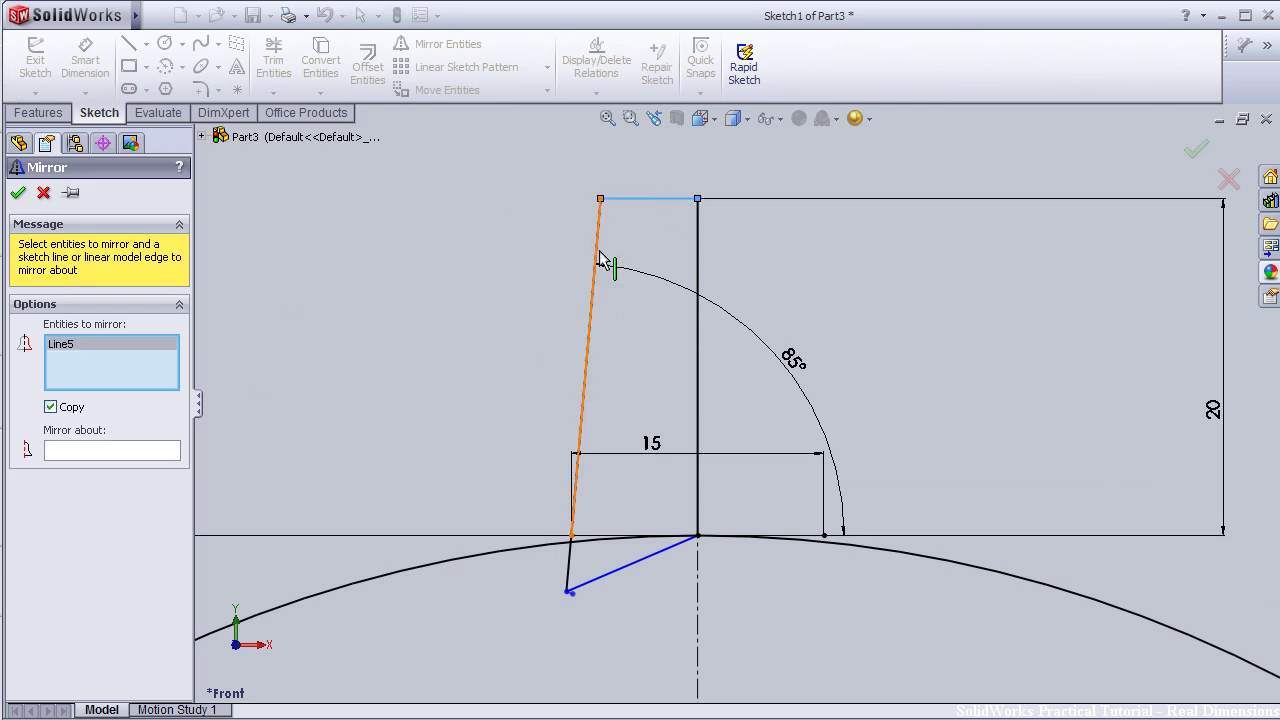
pyautogui.press('Escape')
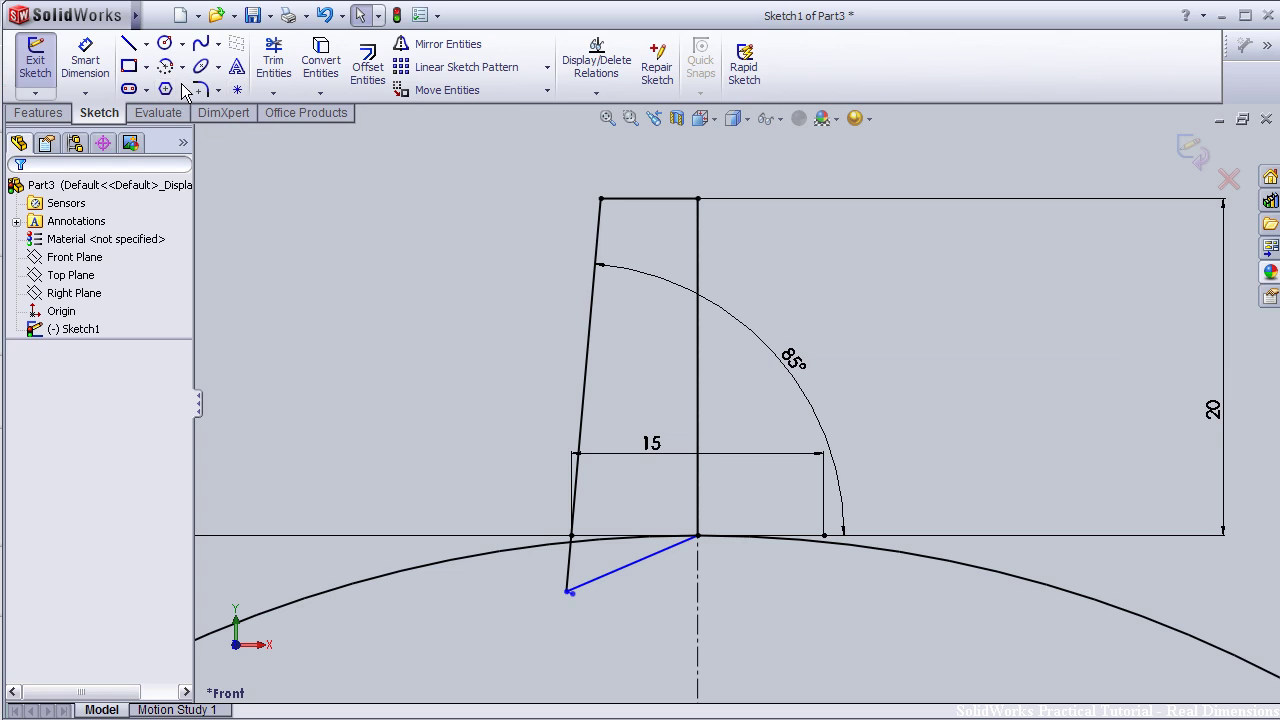
# Step: Round the tooth's top-left corner with a 2 mm sketch fillet
pyautogui.click(199, 89)
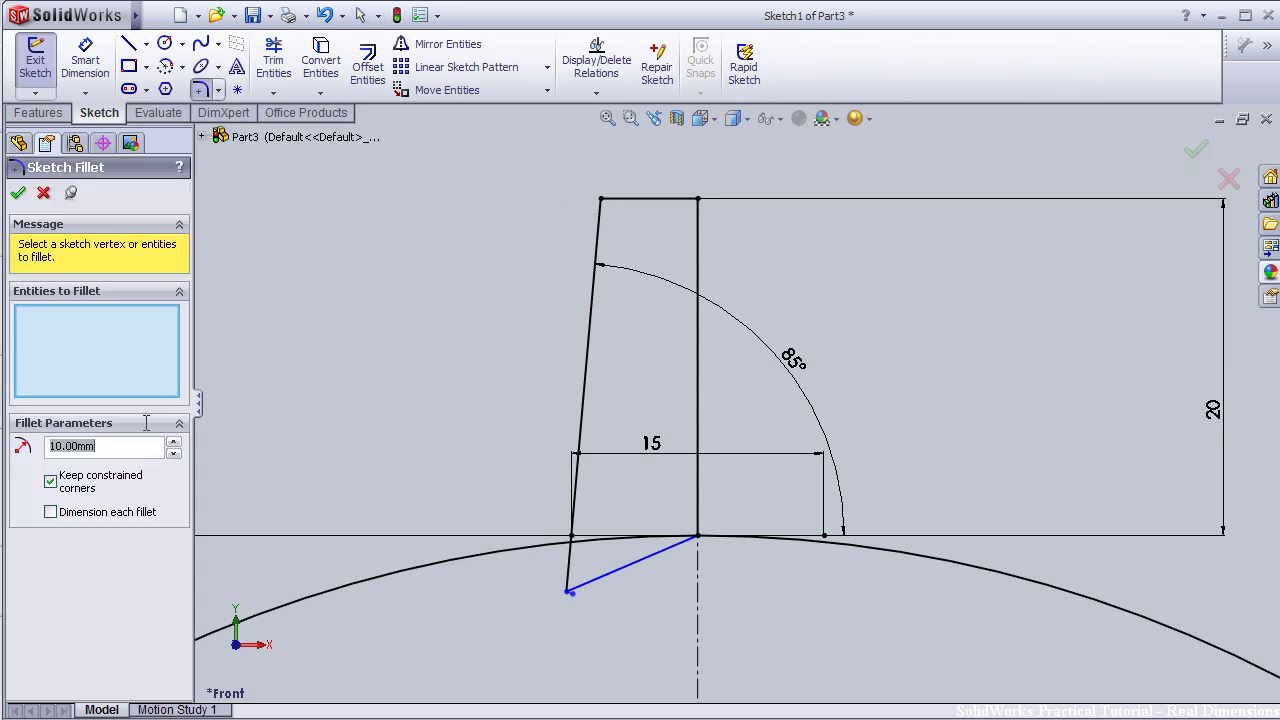
pyautogui.write('2')
pyautogui.press('Return')
pyautogui.click(603, 208)
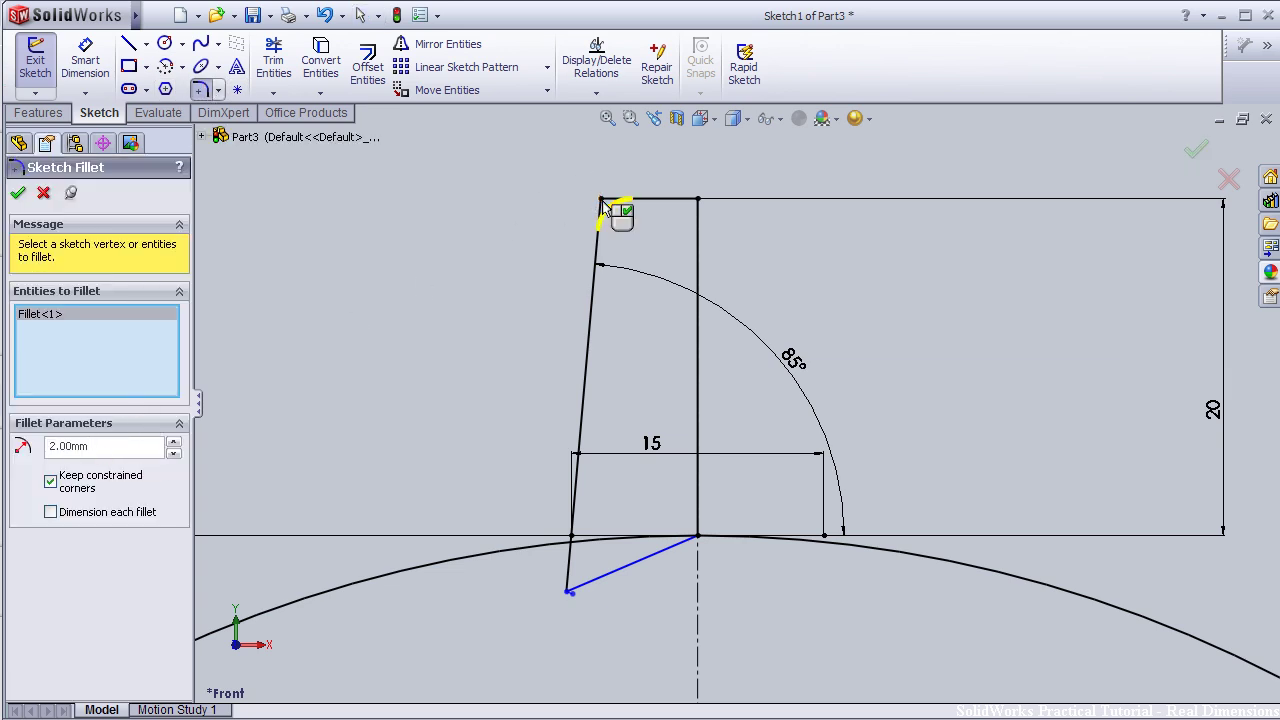
pyautogui.click(19, 195)
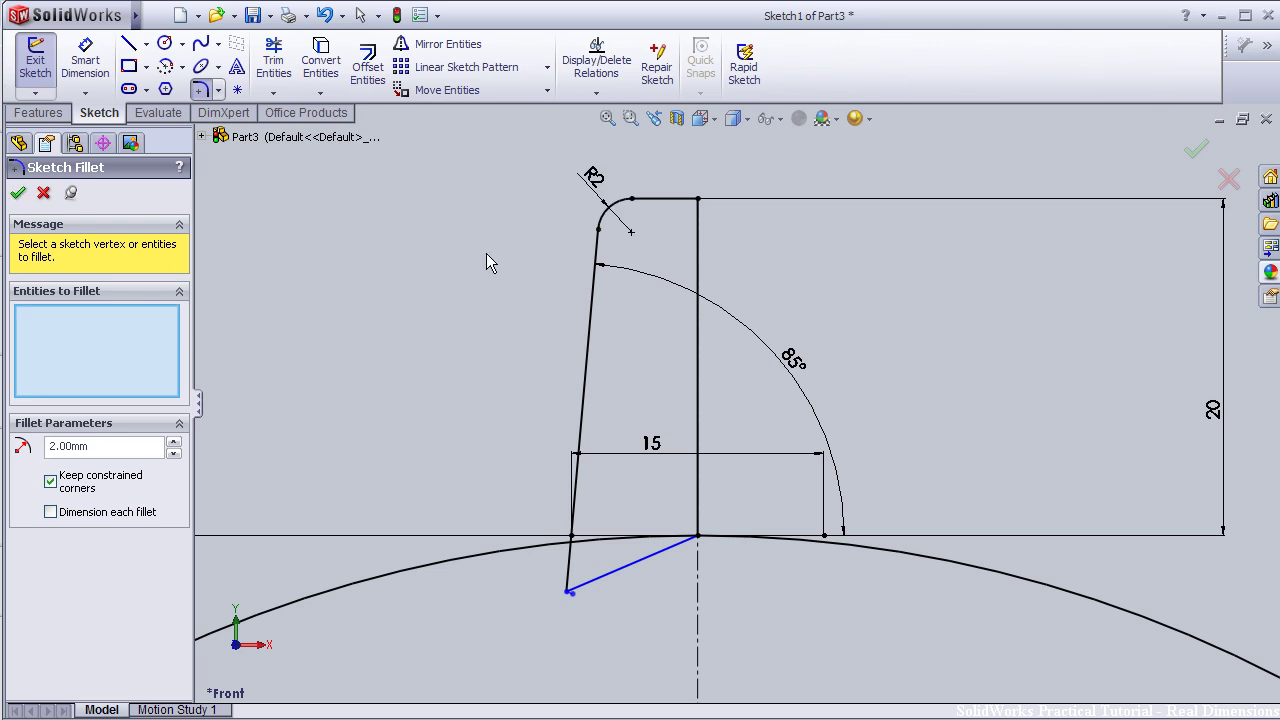
pyautogui.click(436, 48)
# Step: Mirror the tooth's top line, corner fillet and both flank segments about the vertical centerline
pyautogui.click(665, 199)
pyautogui.click(608, 212)
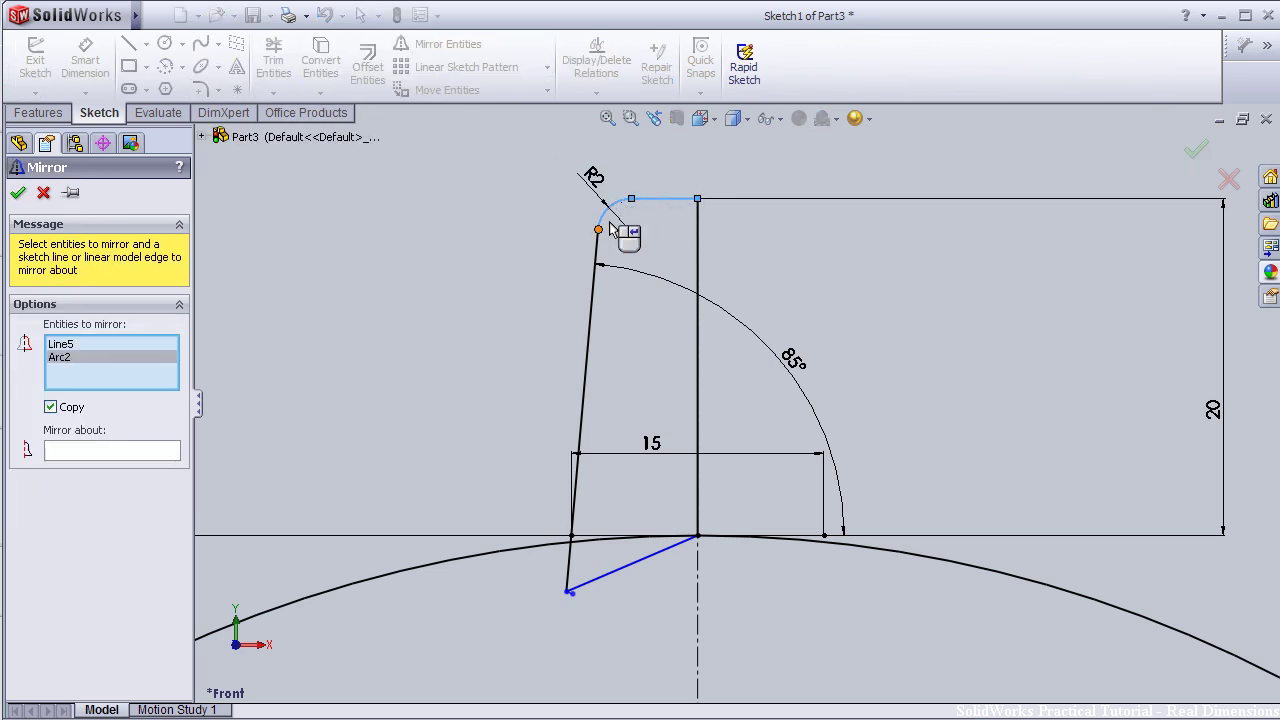
pyautogui.click(598, 268)
pyautogui.scroll(-2, 585, 492)
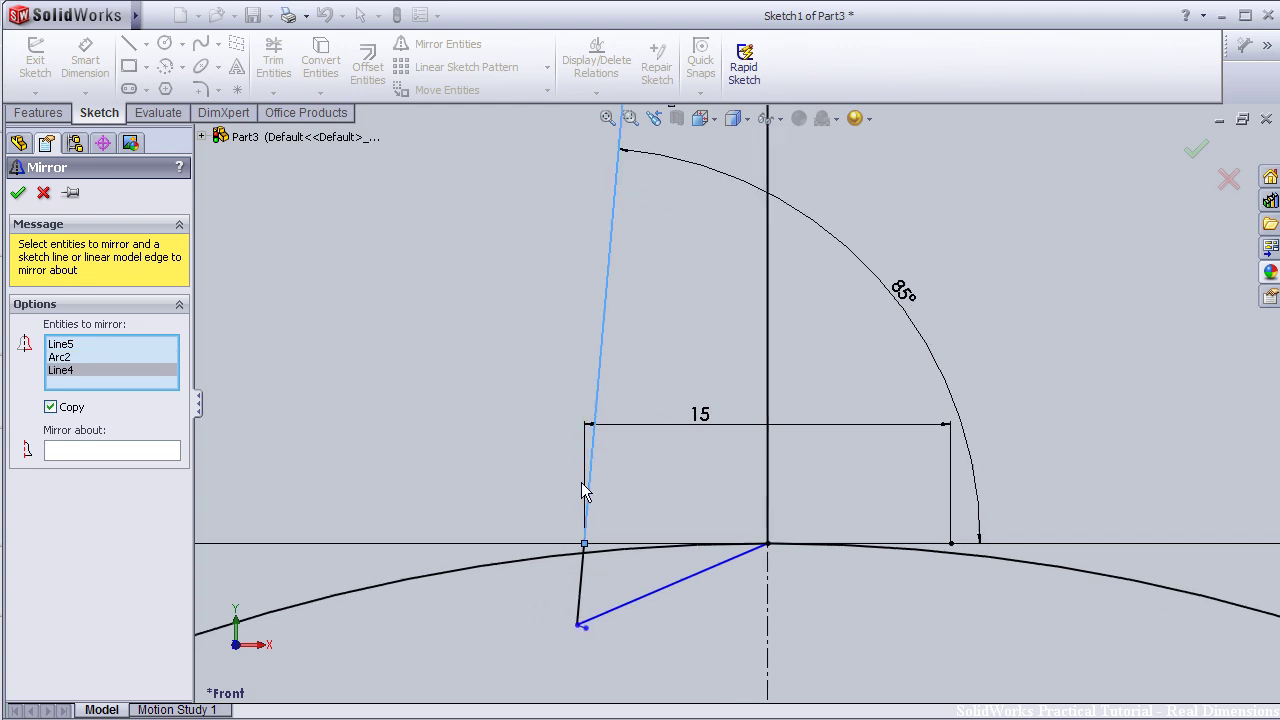
pyautogui.click(585, 600)
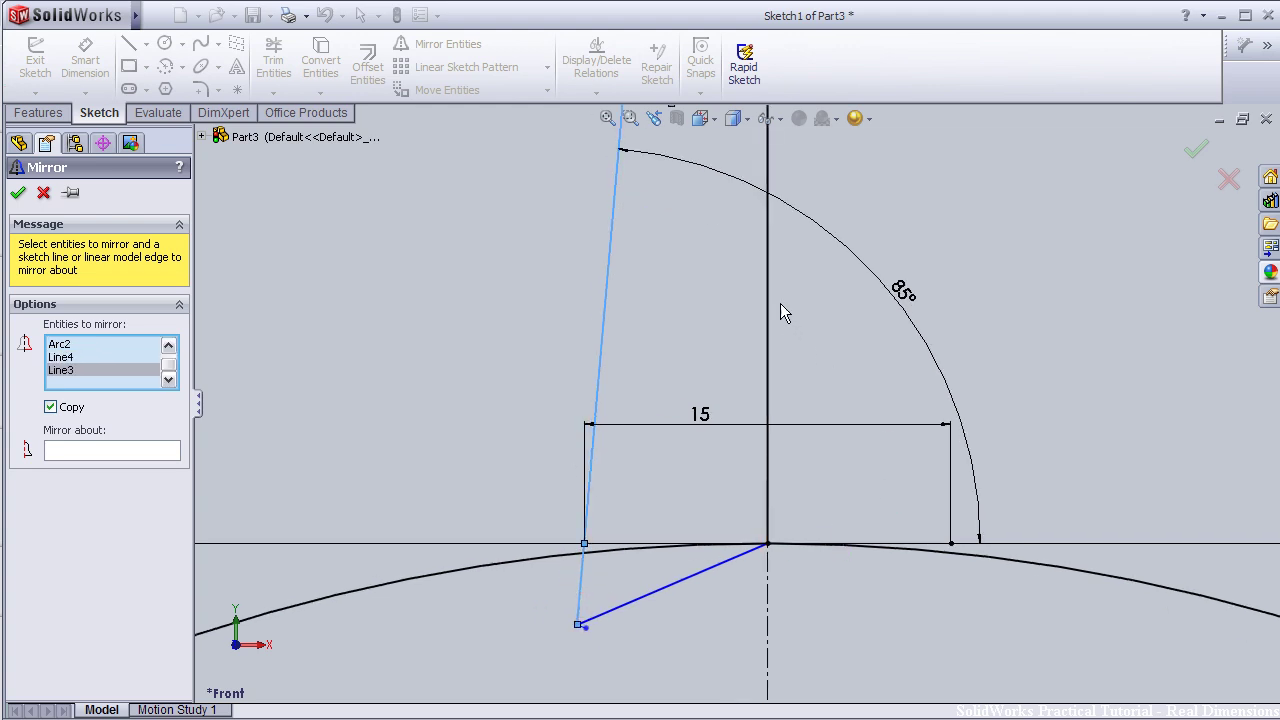
pyautogui.scroll(1, 736, 404)
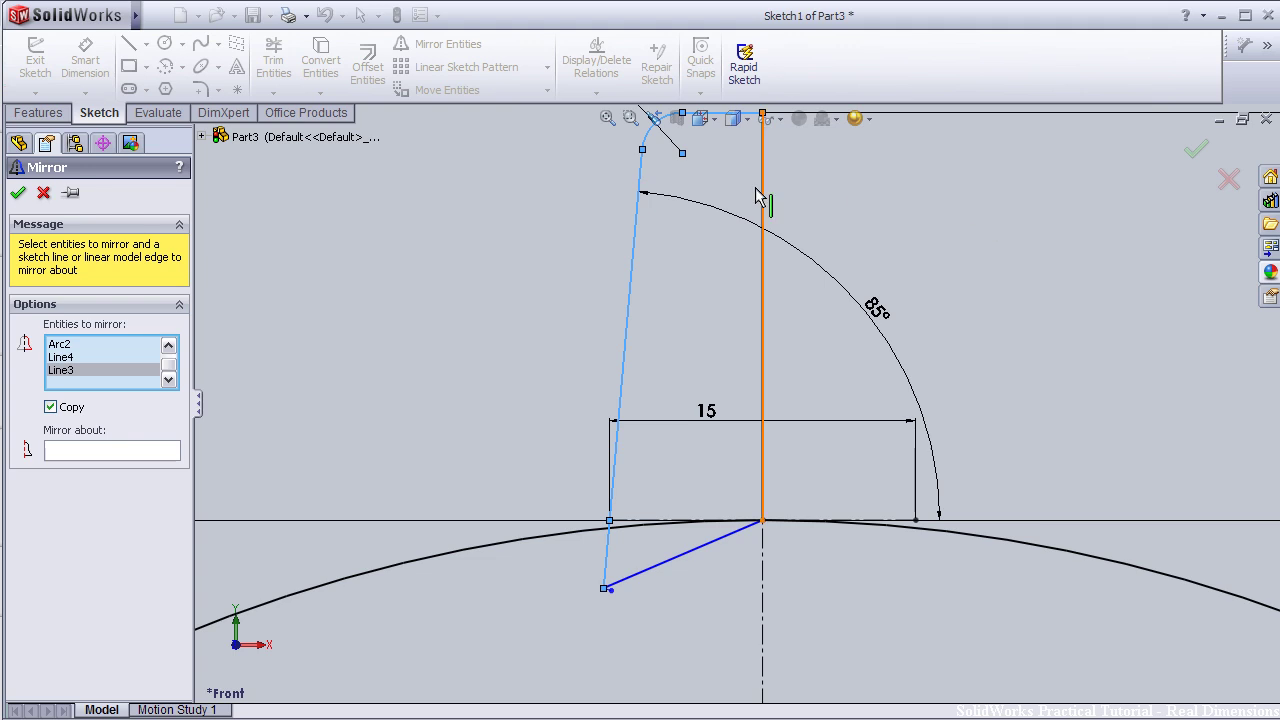
pyautogui.click(143, 455)
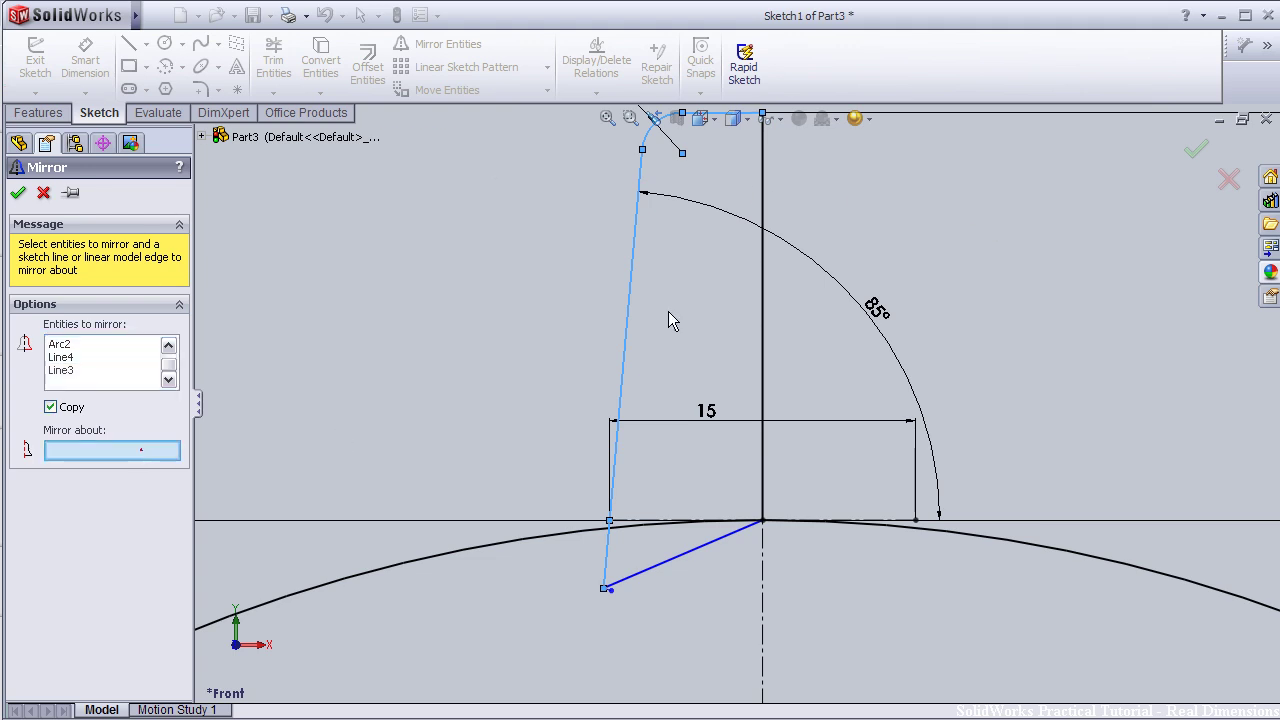
pyautogui.click(764, 288)
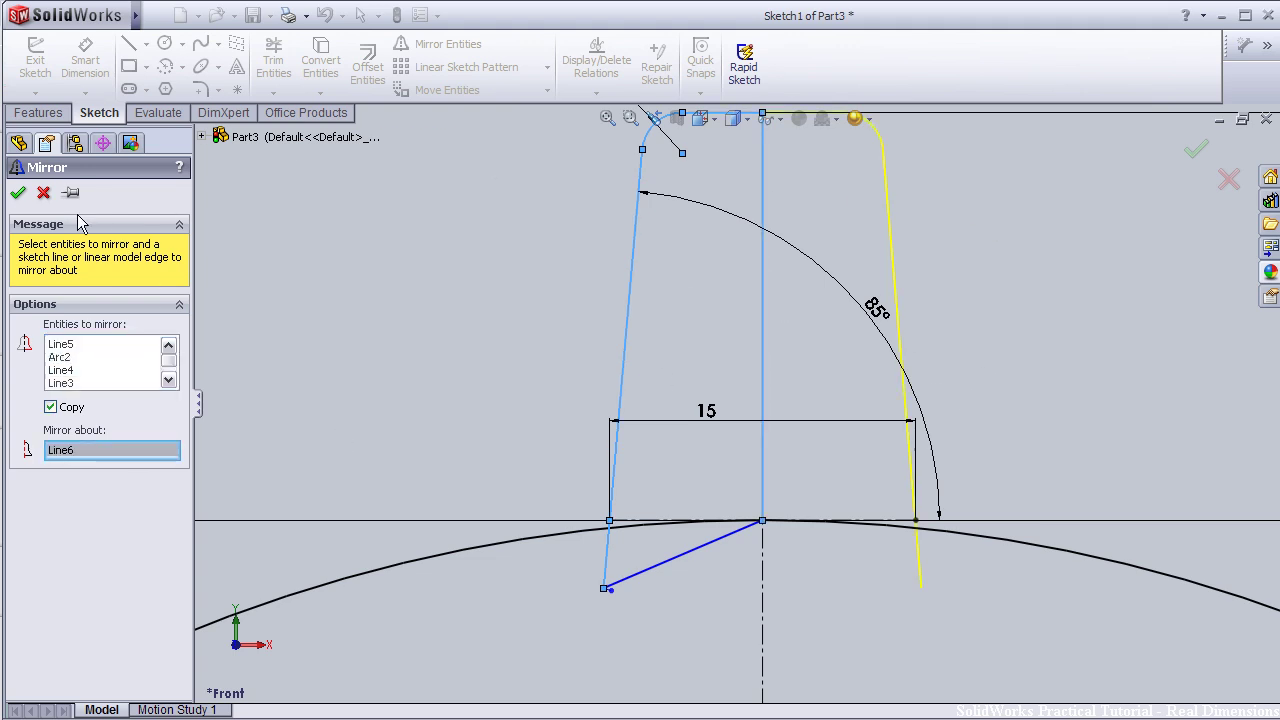
pyautogui.click(19, 194)
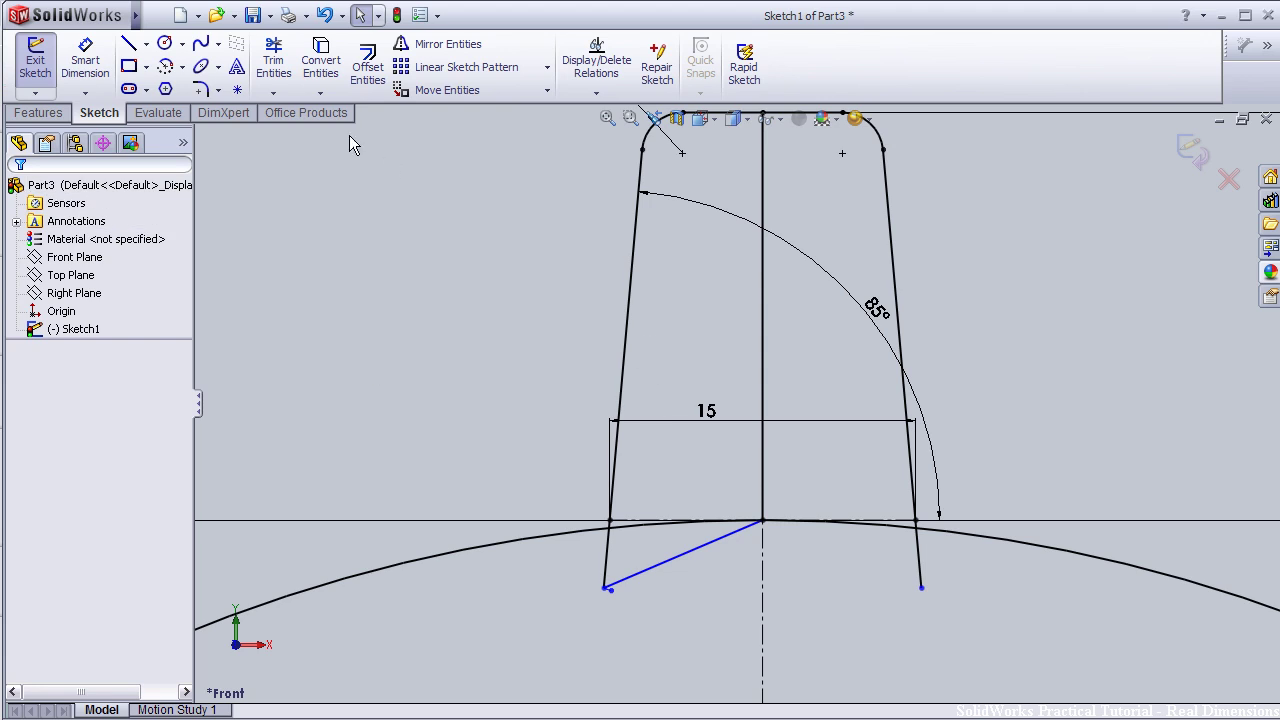
pyautogui.click(273, 60)
# Step: Trim the central vertical line, blue connector and right flank extension below the circle
pyautogui.scroll(-2, 658, 401)
pyautogui.click(819, 352)
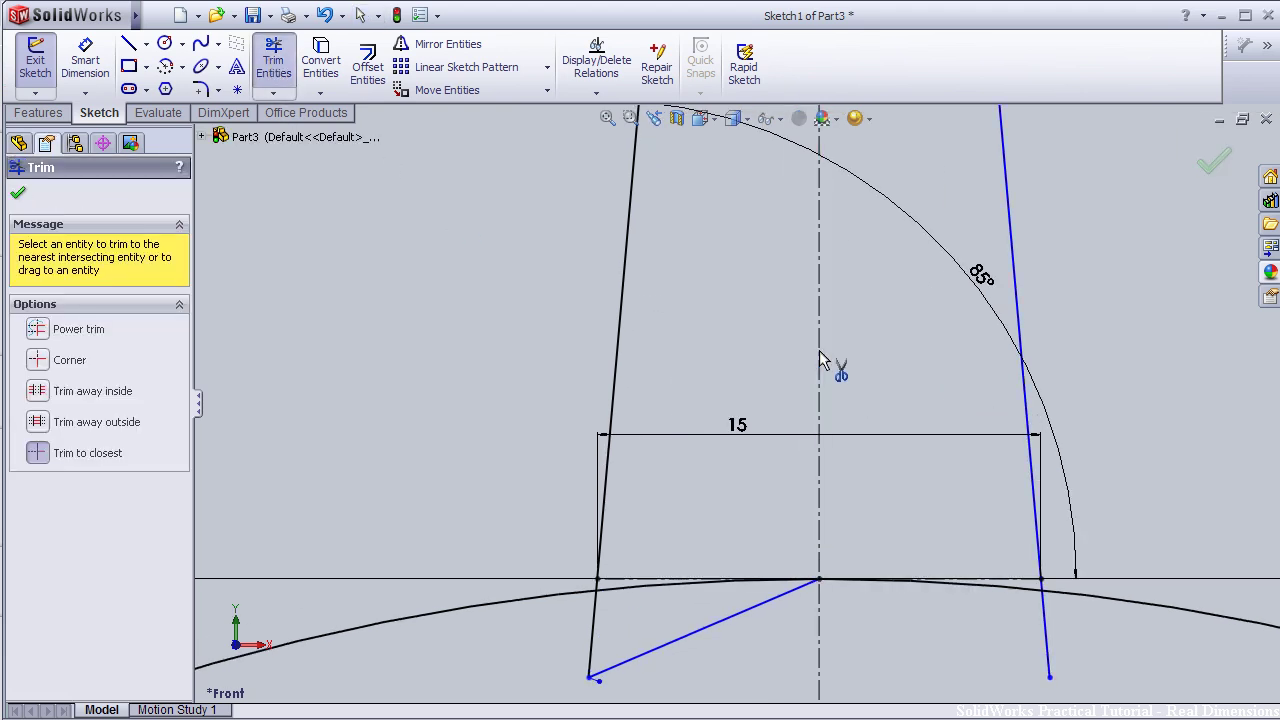
pyautogui.click(779, 599)
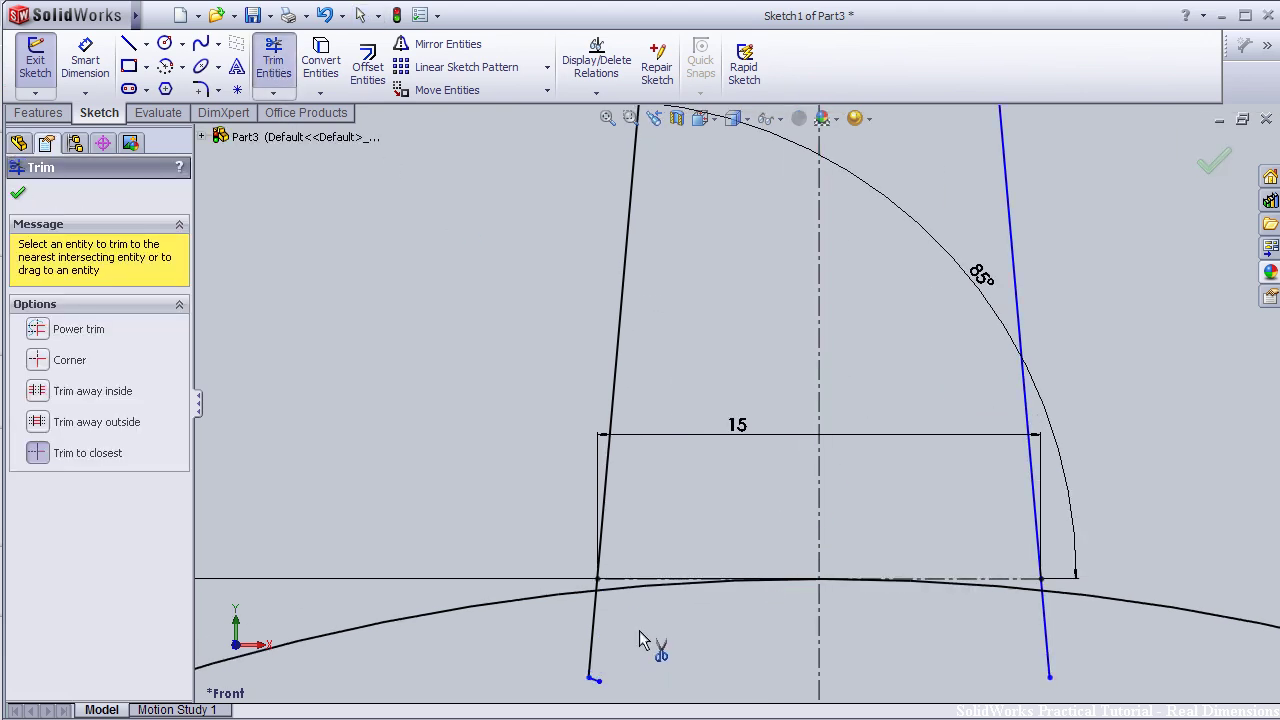
pyautogui.click(1047, 650)
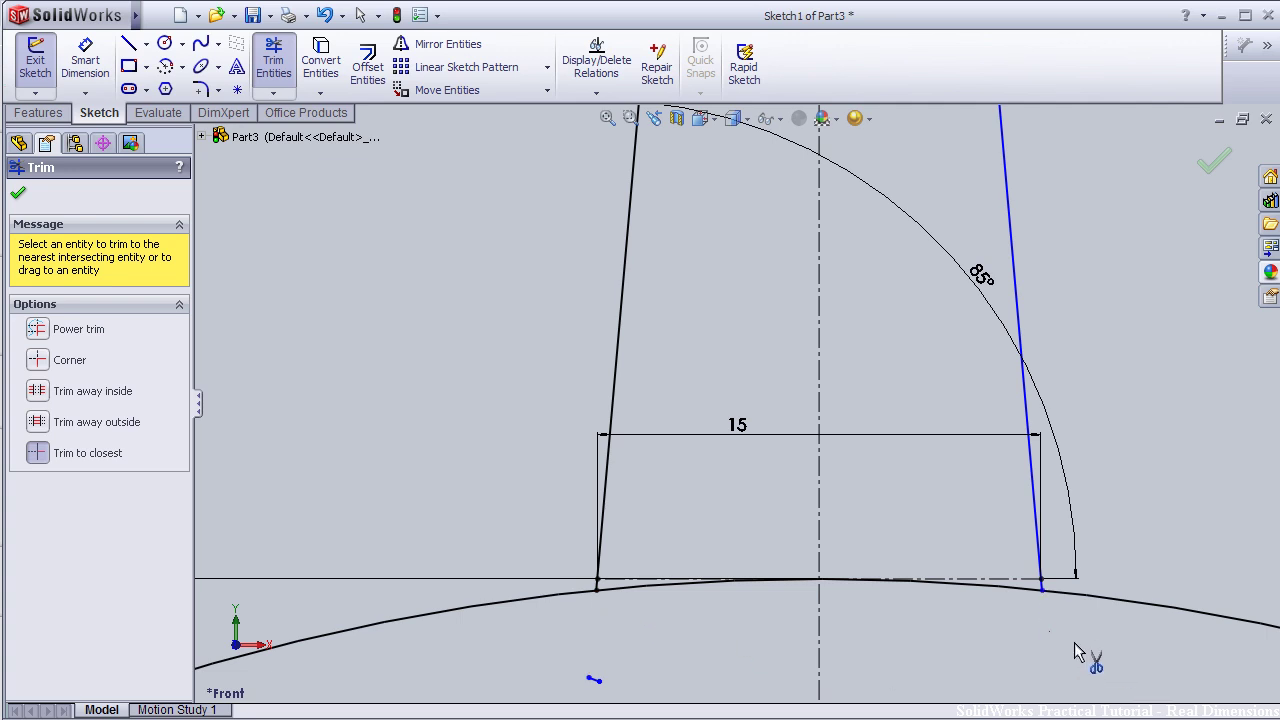
pyautogui.scroll(-2, 914, 563)
pyautogui.scroll(3, 820, 509)
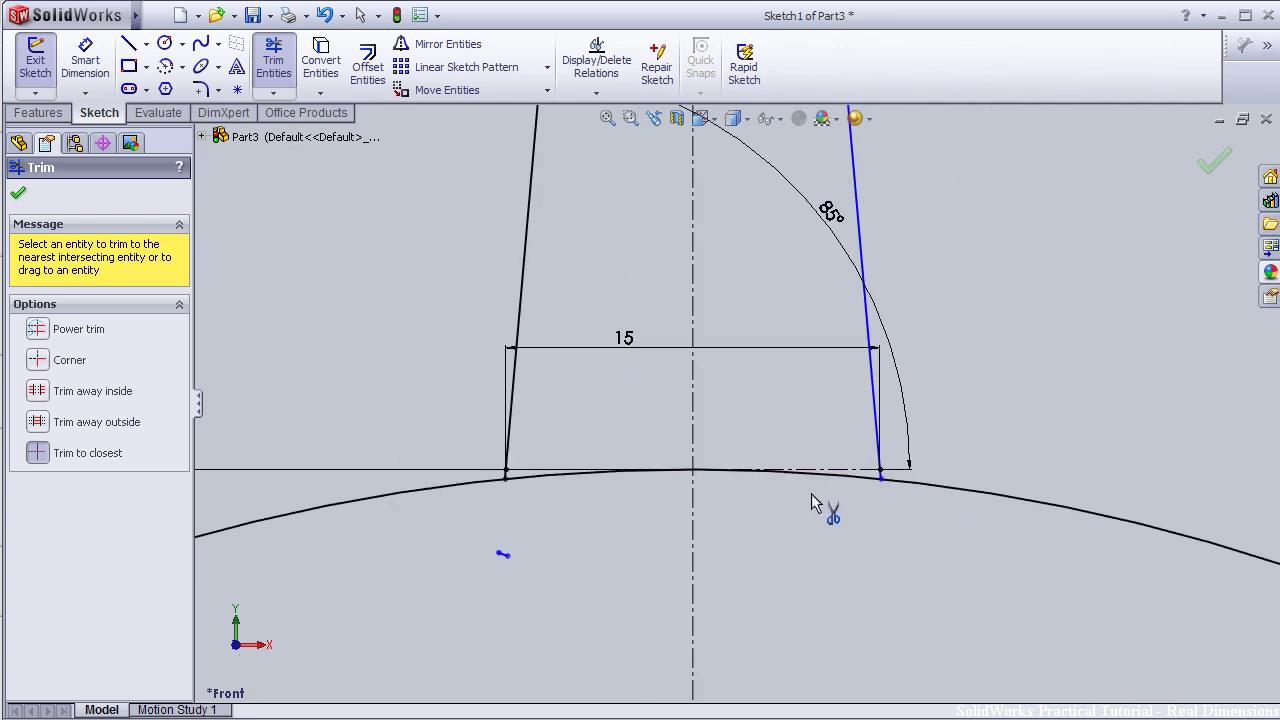
pyautogui.scroll(1, 700, 540)
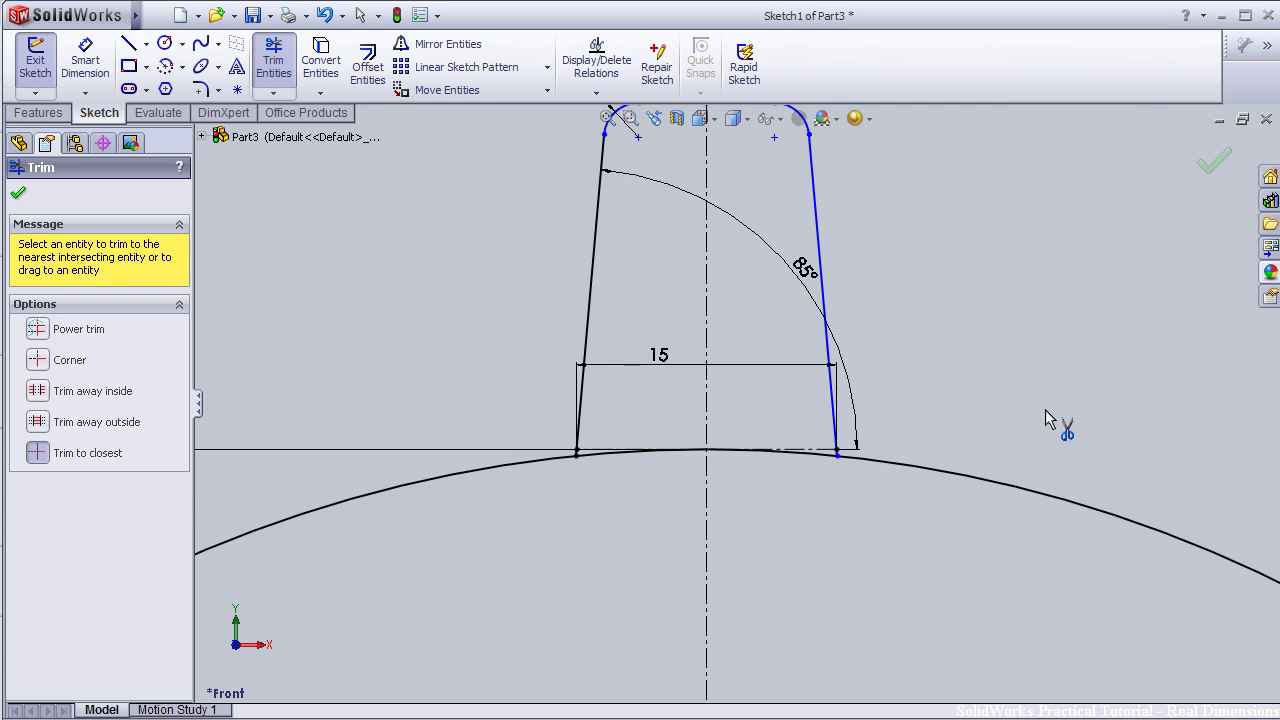
pyautogui.scroll(2, 734, 405)
pyautogui.click(18, 193)
pyautogui.scroll(2, 745, 290)
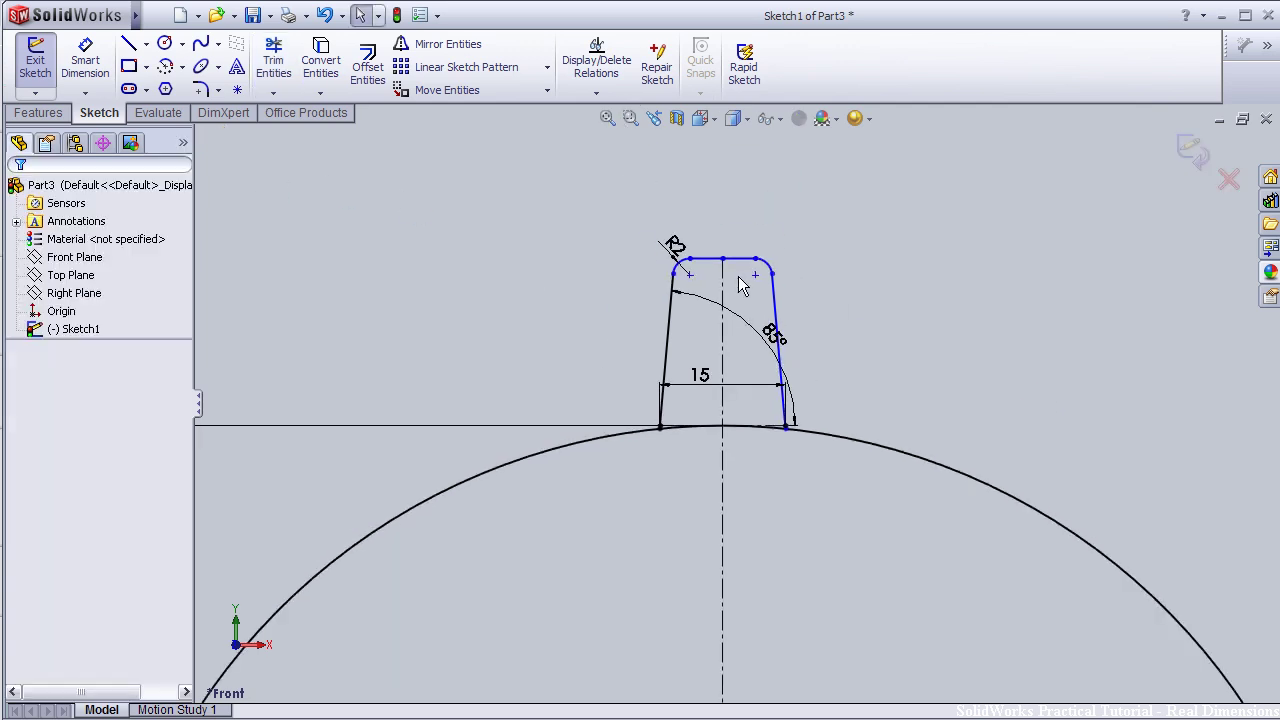
# Step: Start a circular sketch pattern centred on the circle's centre, excluding the big circle
pyautogui.click(548, 92)
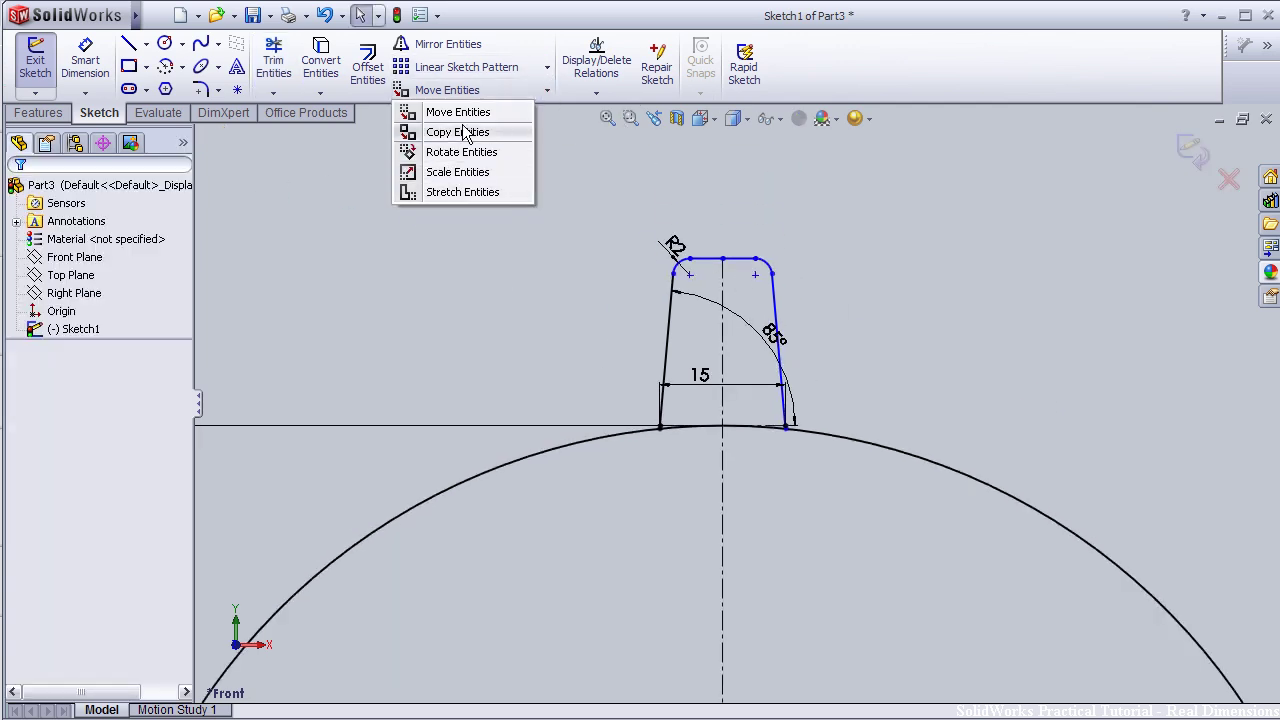
pyautogui.click(547, 67)
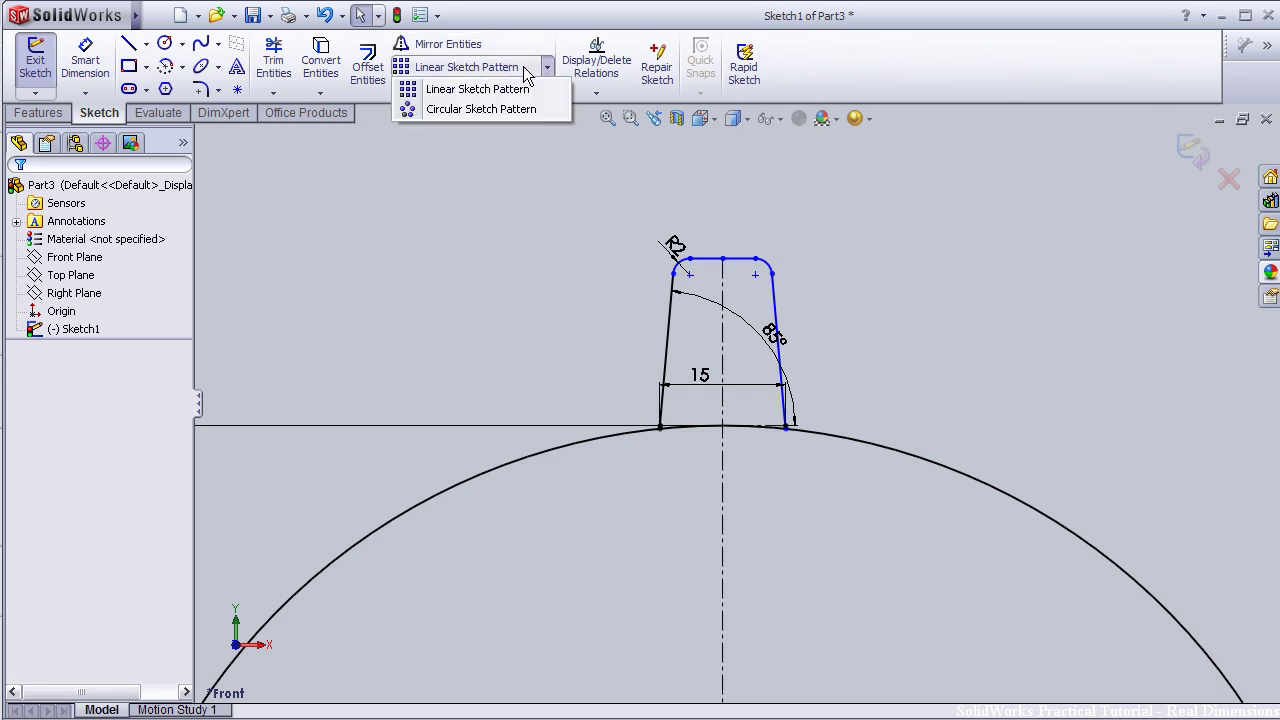
pyautogui.click(530, 110)
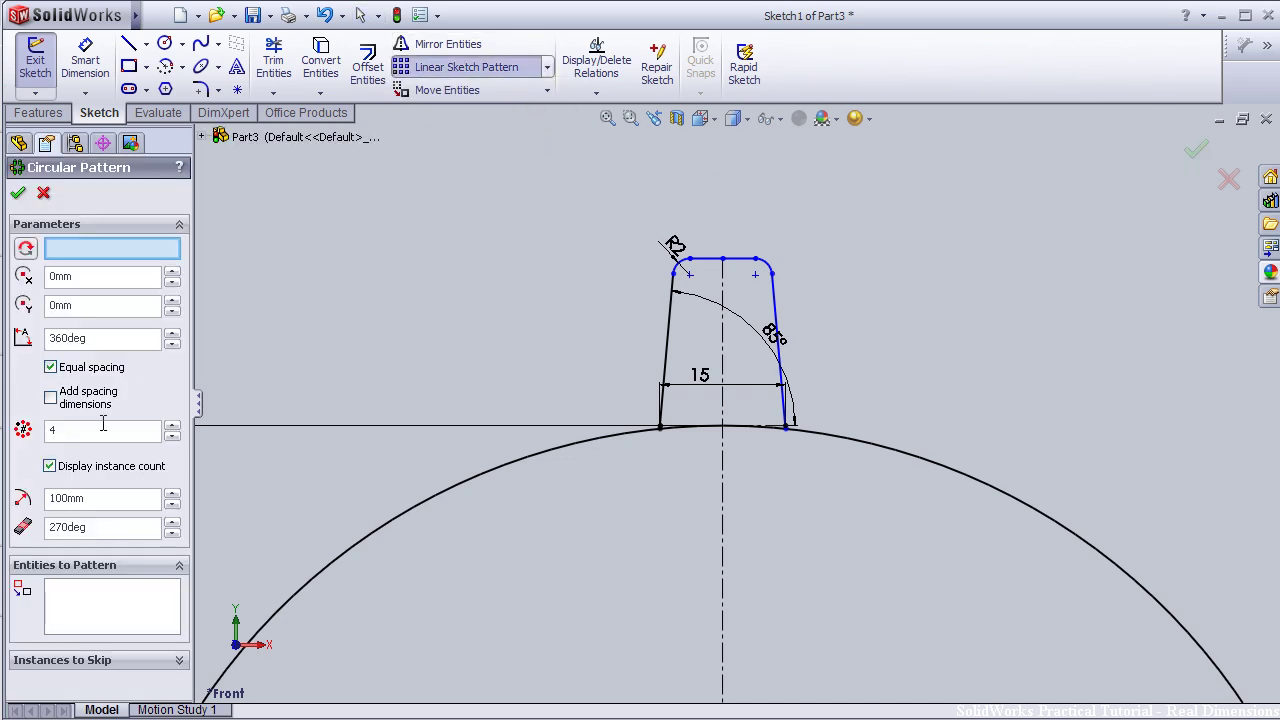
pyautogui.click(98, 250)
pyautogui.click(534, 471)
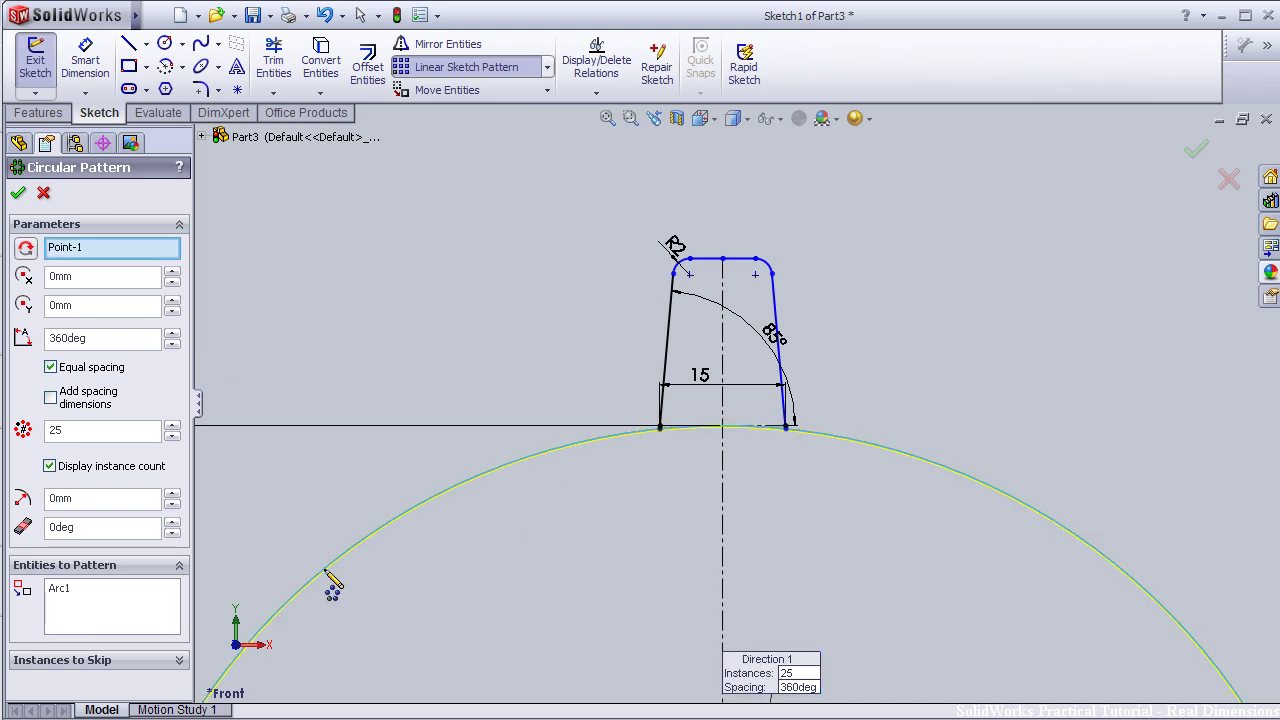
pyautogui.click(66, 595)
pyautogui.press('Delete')
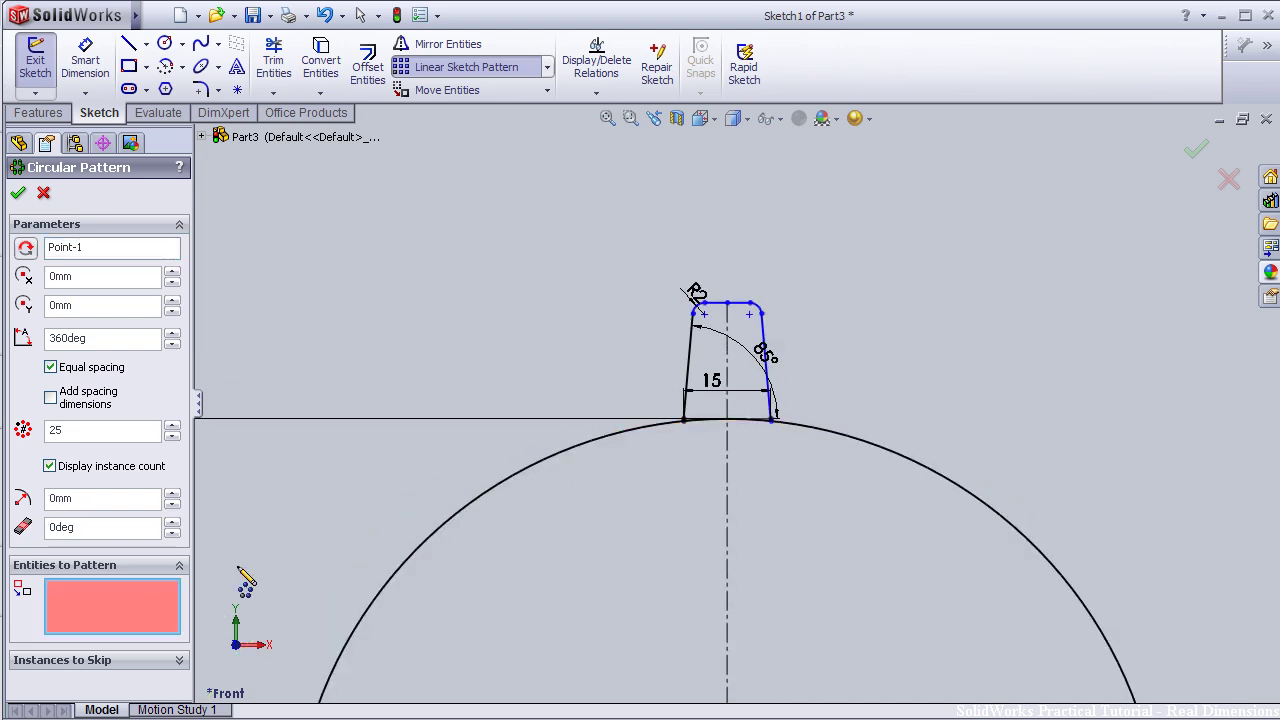
# Step: Add the tooth's side lines, corner arcs and top line to the pattern
pyautogui.scroll(-2, 634, 462)
pyautogui.scroll(-1, 717, 454)
pyautogui.scroll(2, 780, 250)
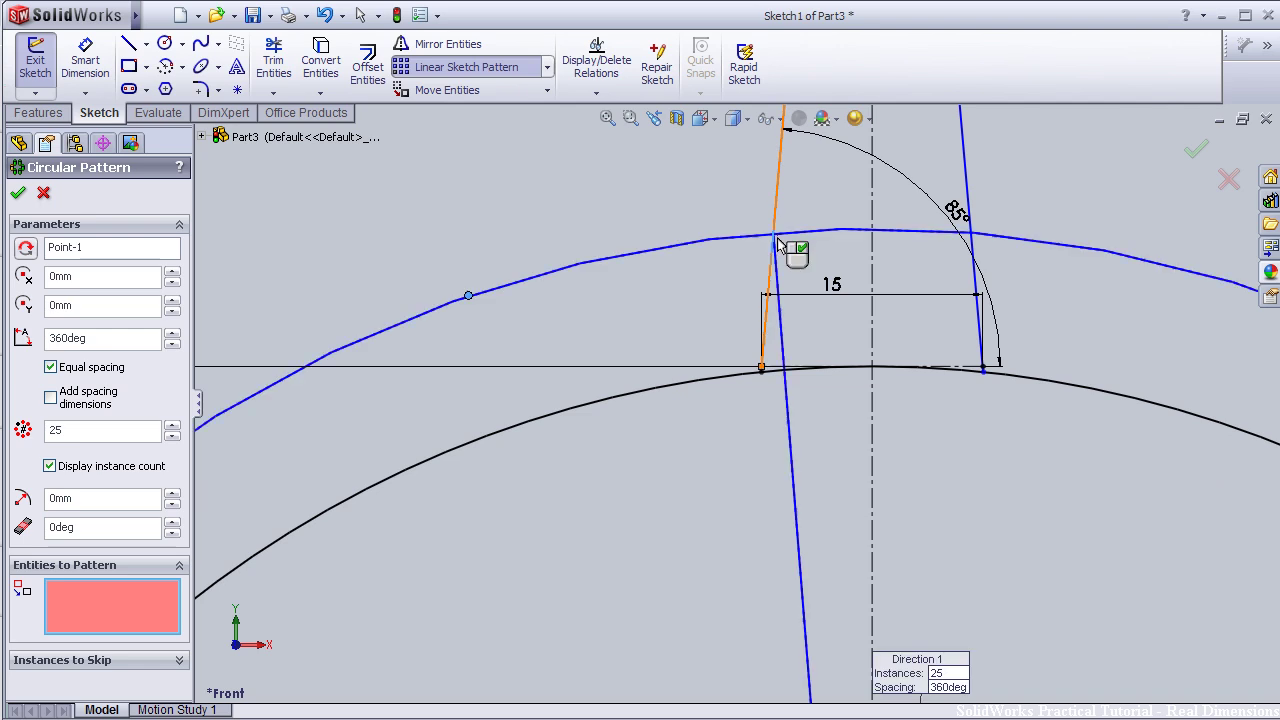
pyautogui.click(777, 251)
pyautogui.scroll(-1, 775, 219)
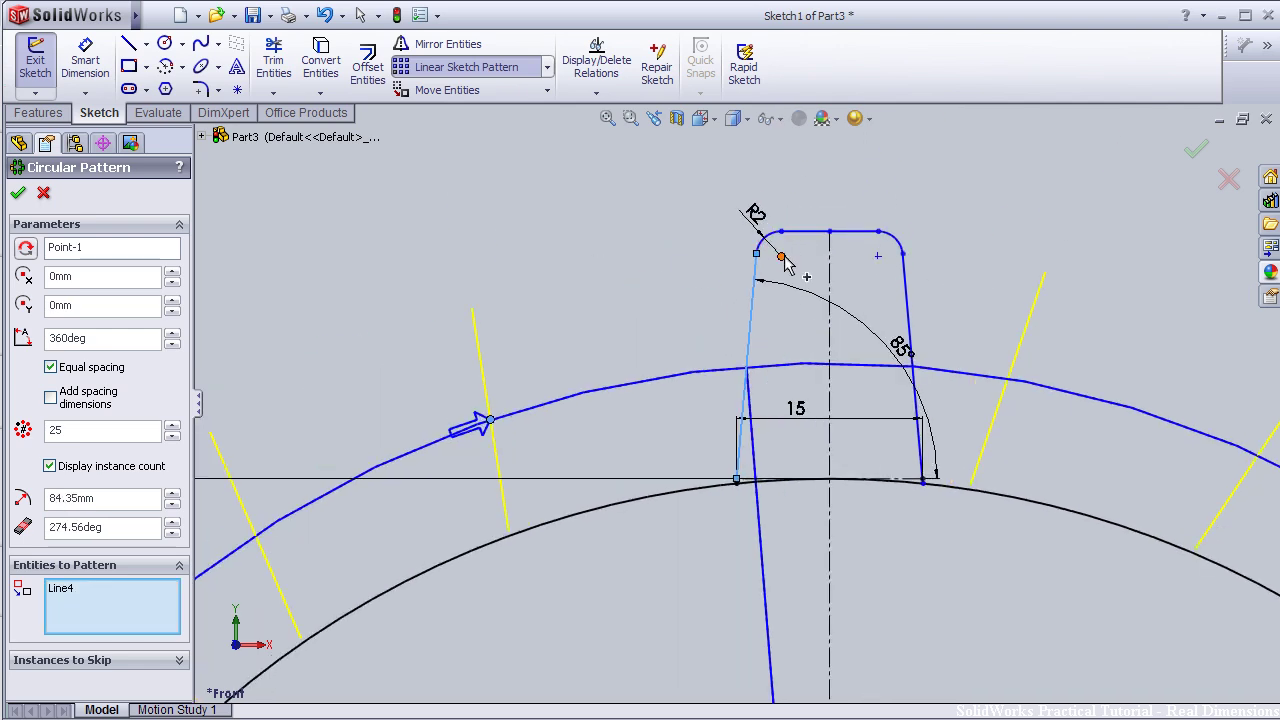
pyautogui.click(770, 240)
pyautogui.click(829, 233)
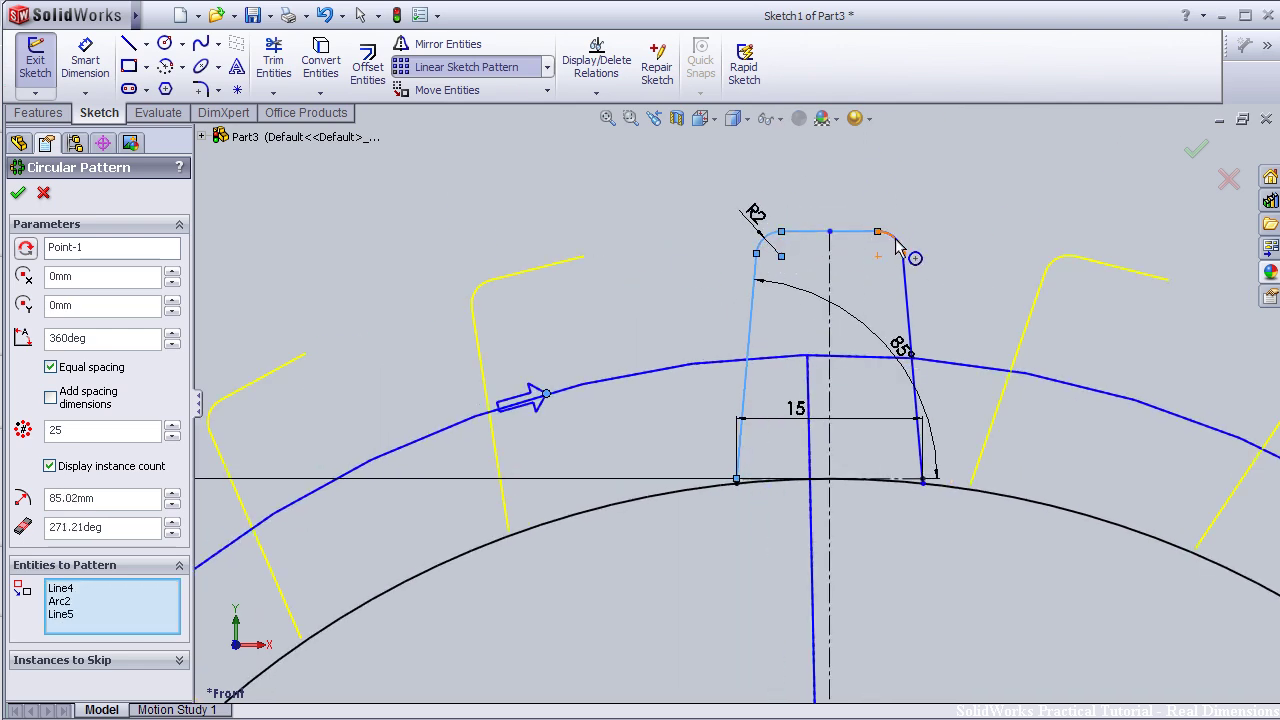
pyautogui.click(896, 239)
pyautogui.click(903, 290)
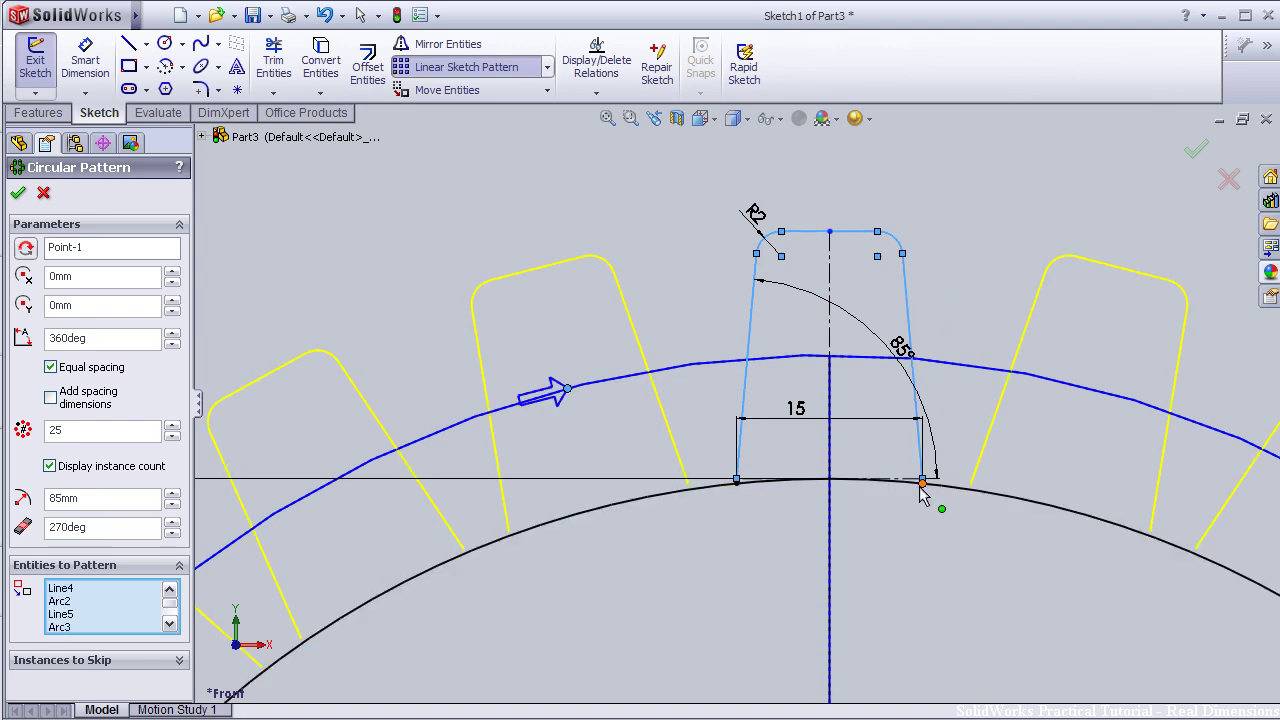
# Step: Zoom in and out to check the 25-tooth, 360° pattern preview
pyautogui.scroll(-3, 945, 492)
pyautogui.scroll(-2, 849, 457)
pyautogui.scroll(-2, 829, 429)
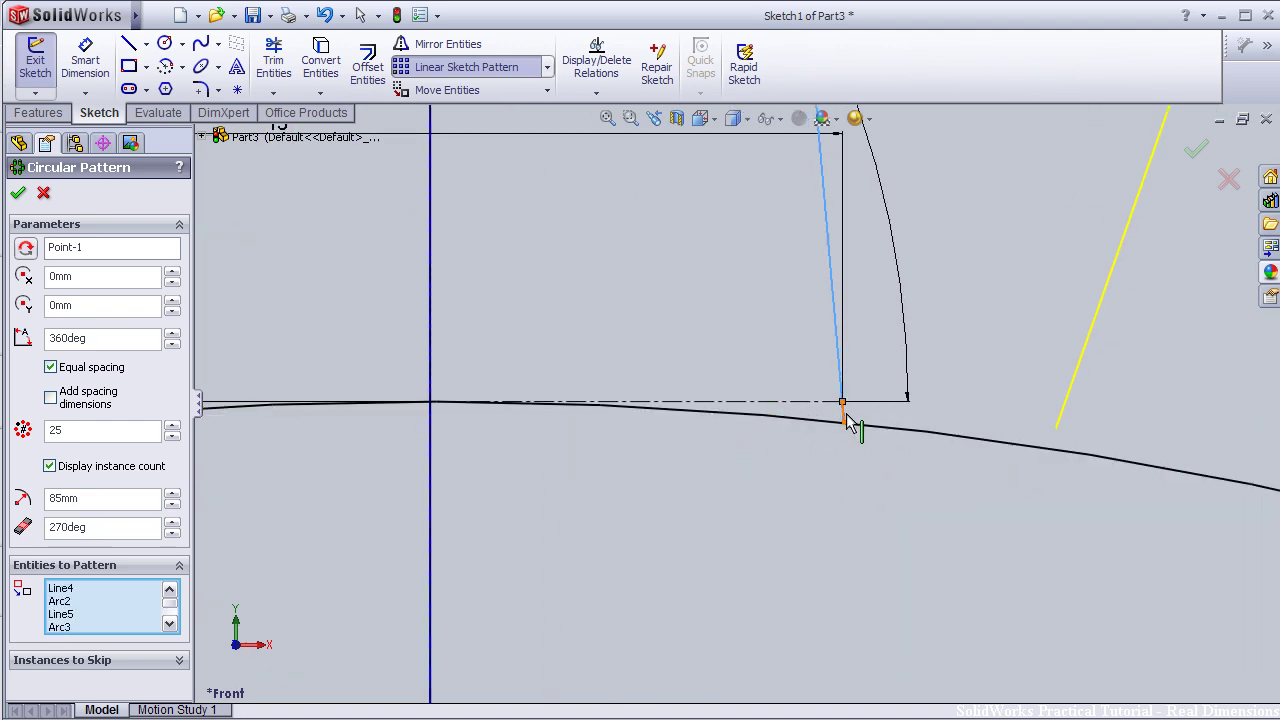
pyautogui.scroll(3, 491, 500)
pyautogui.scroll(1, 274, 514)
pyautogui.scroll(-2, 274, 514)
pyautogui.scroll(-3, 420, 437)
pyautogui.scroll(3, 697, 371)
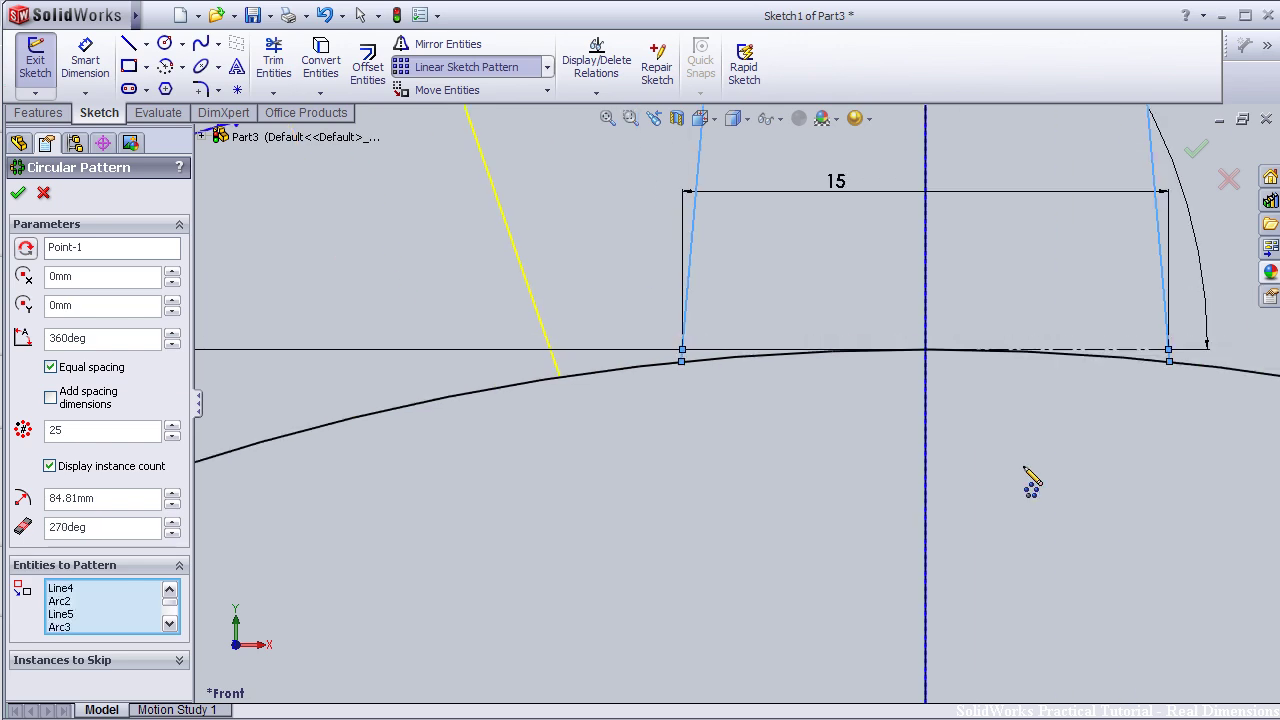
pyautogui.scroll(2, 1071, 418)
pyautogui.scroll(2, 1074, 423)
pyautogui.scroll(2, 1057, 434)
pyautogui.scroll(1, 855, 598)
pyautogui.scroll(-5, 840, 595)
pyautogui.scroll(-1, 829, 591)
pyautogui.scroll(3, 817, 594)
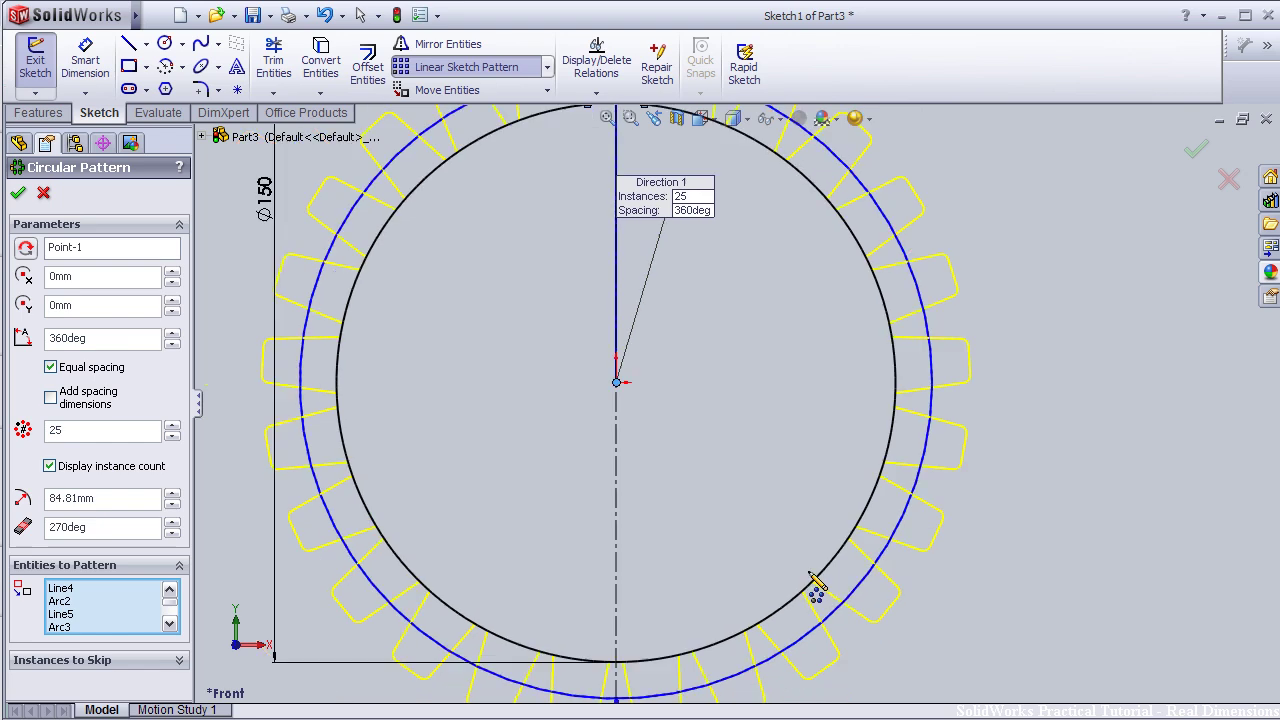
pyautogui.scroll(2, 820, 586)
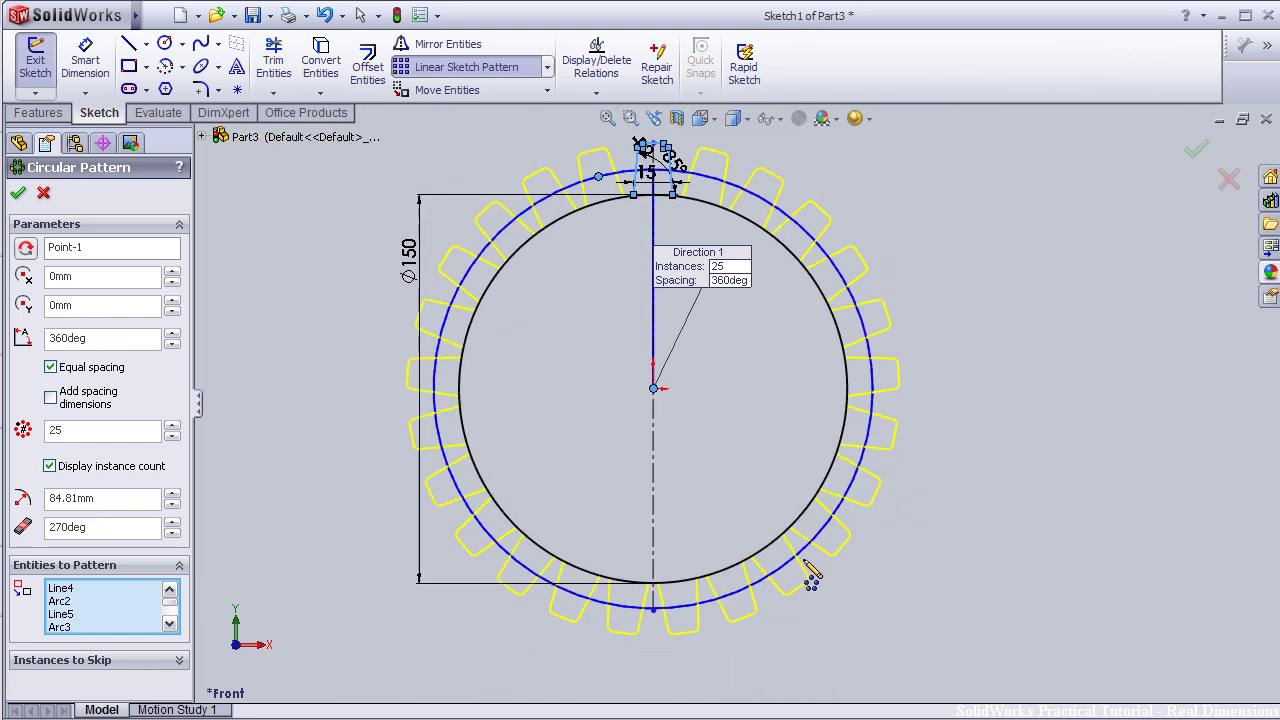
# Step: Apply the 25-tooth circular pattern and trim the circle arcs between teeth
pyautogui.click(1200, 152)
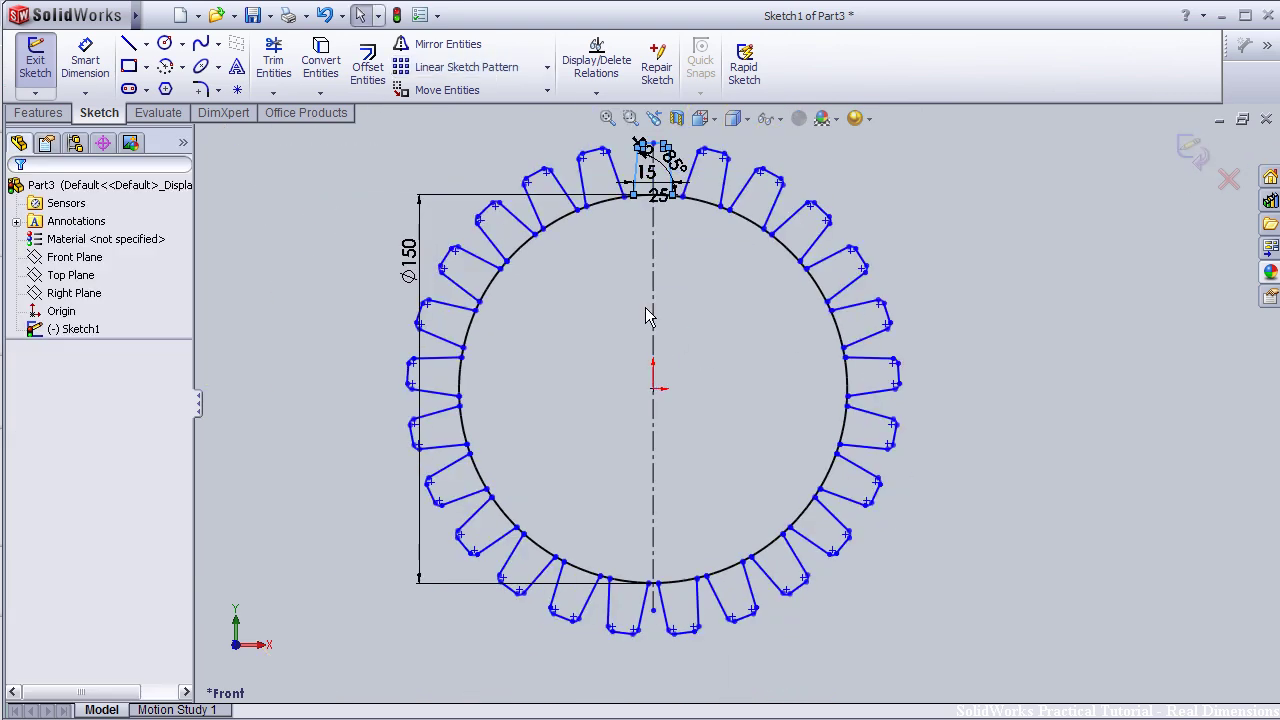
pyautogui.scroll(-2, 645, 307)
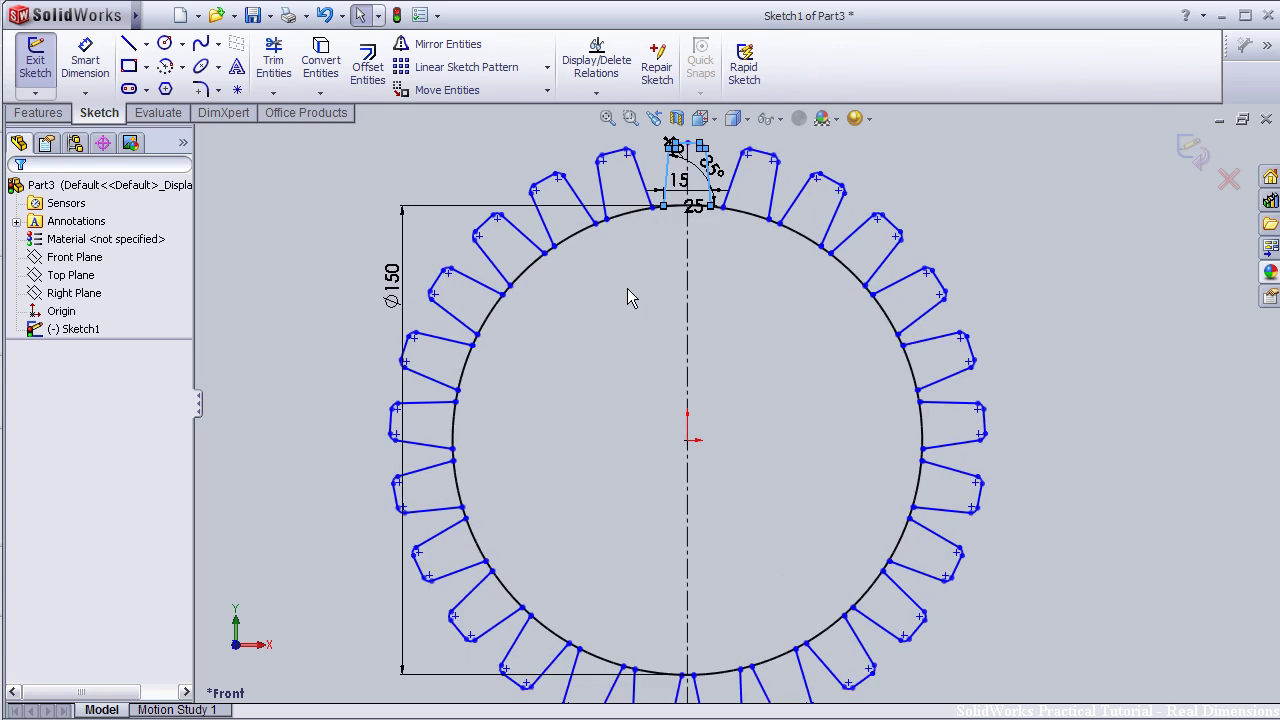
pyautogui.click(273, 60)
pyautogui.scroll(-2, 645, 235)
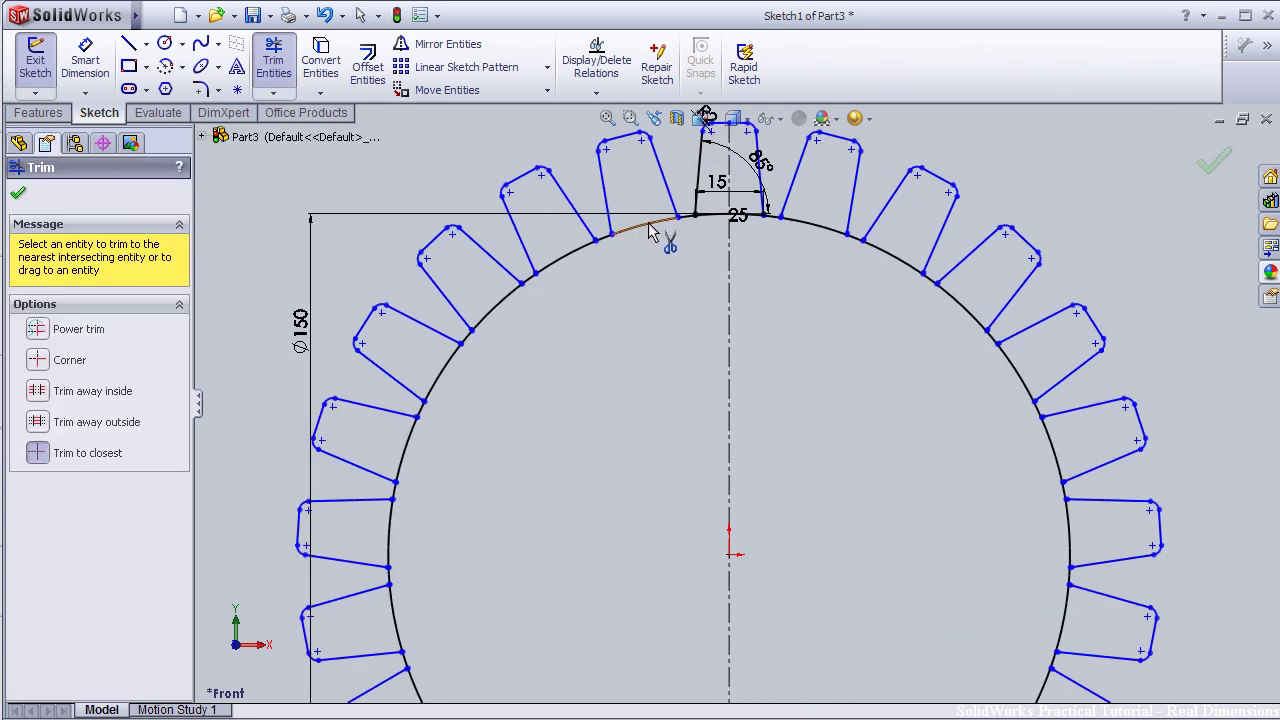
pyautogui.click(565, 256)
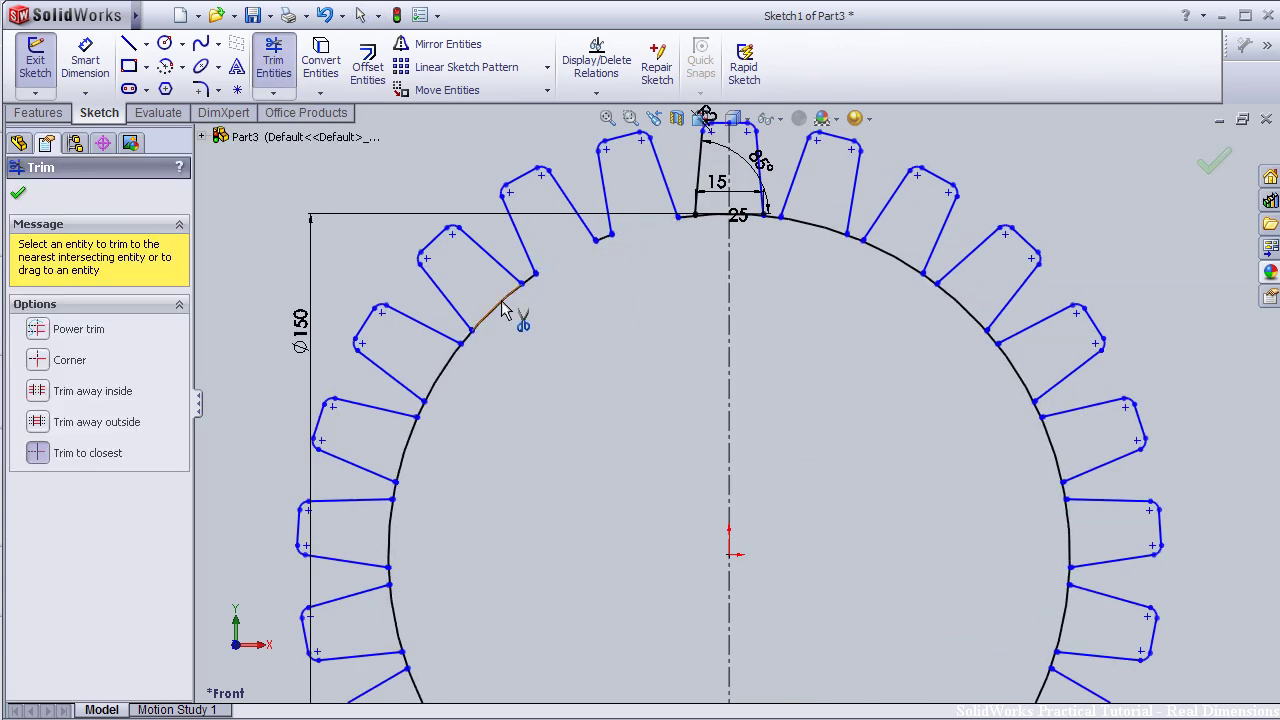
pyautogui.click(503, 316)
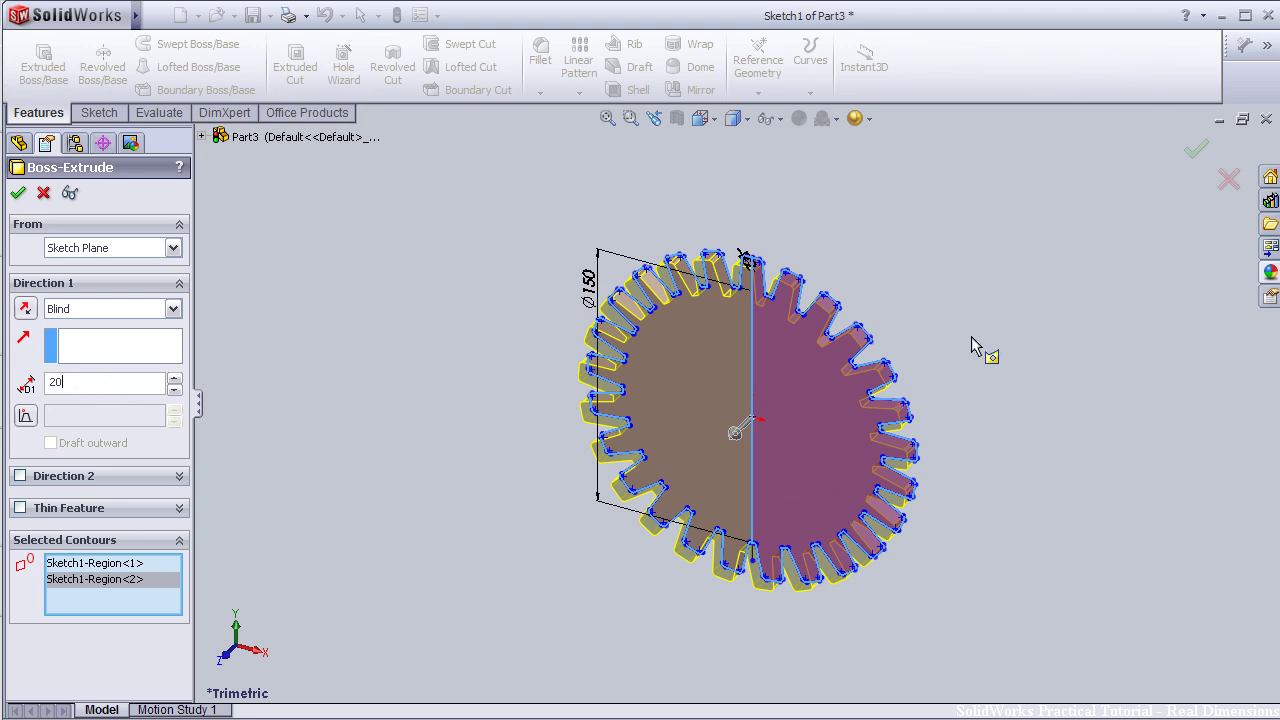
# Step: Tilt the view to check the 20 mm blind boss-extrude preview
pyautogui.moveTo(903, 422)
pyautogui.mouseDown(button='middle')
pyautogui.moveTo(910, 447)
pyautogui.moveTo(898, 448)
pyautogui.mouseUp(button='middle')
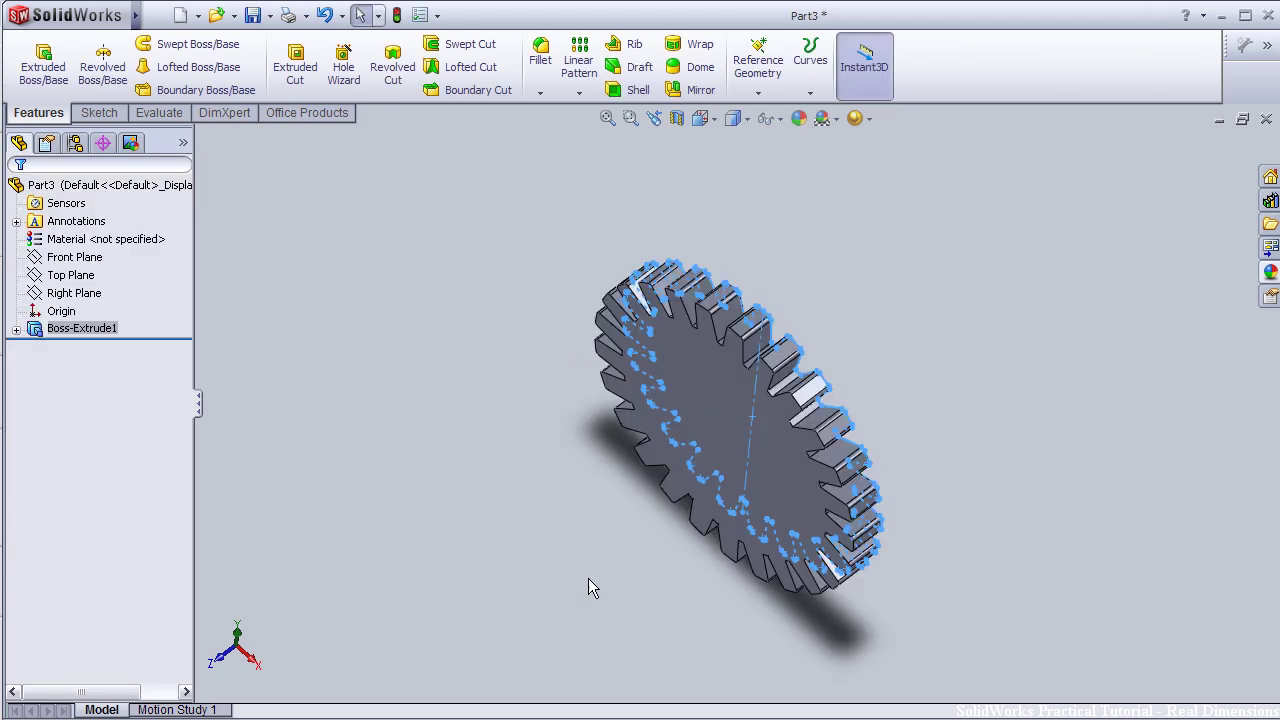
# Step: Orbit and zoom around the finished 20 mm, 25-tooth gear to inspect its teeth
pyautogui.moveTo(586, 581); pyautogui.dragTo(678, 476, button='middle')
pyautogui.moveTo(1022, 485); pyautogui.dragTo(1011, 458, button='middle')
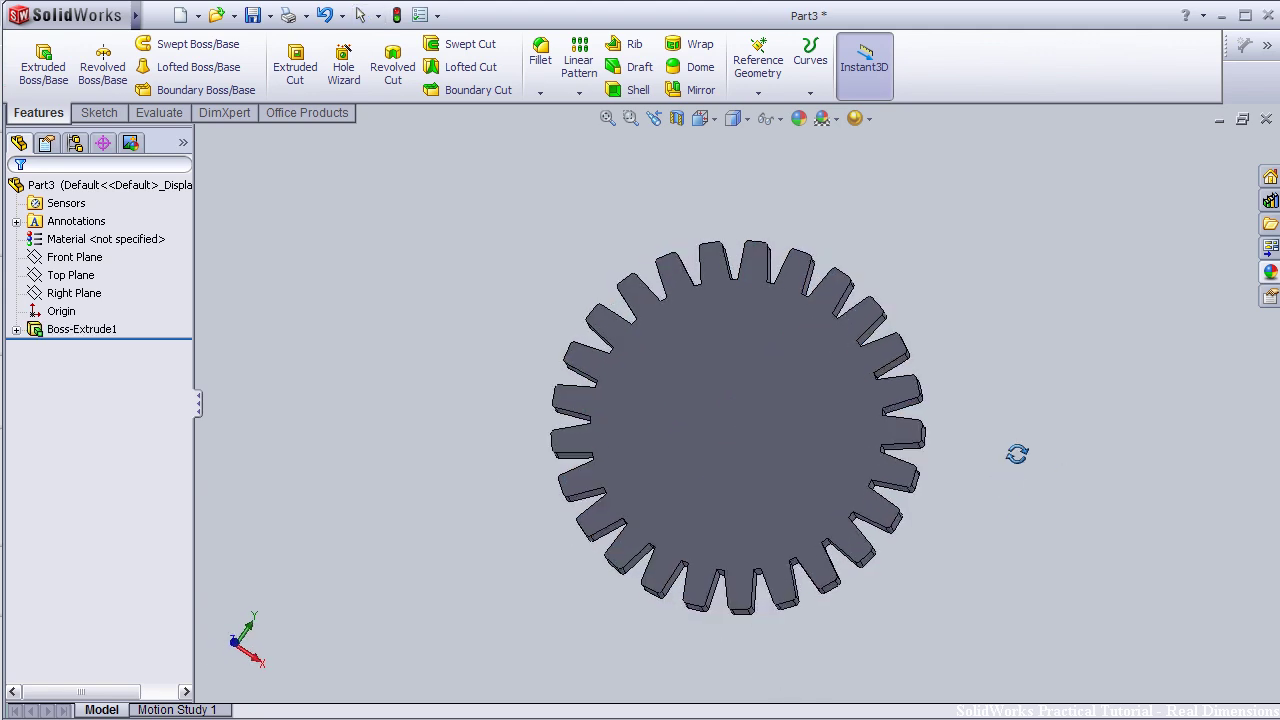
pyautogui.moveTo(924, 405)
pyautogui.mouseDown(button='middle')
pyautogui.moveTo(715, 441)
pyautogui.moveTo(763, 480)
pyautogui.moveTo(774, 460)
pyautogui.moveTo(714, 428)
pyautogui.moveTo(700, 471)
pyautogui.moveTo(777, 523)
pyautogui.moveTo(853, 493)
pyautogui.mouseUp(button='middle')
pyautogui.scroll(-2, 403, 278)
pyautogui.moveTo(403, 287)
pyautogui.mouseDown(button='middle')
pyautogui.moveTo(560, 357)
pyautogui.moveTo(837, 366)
pyautogui.mouseUp(button='middle')
pyautogui.scroll(-2, 890, 303)
pyautogui.scroll(2, 940, 307)
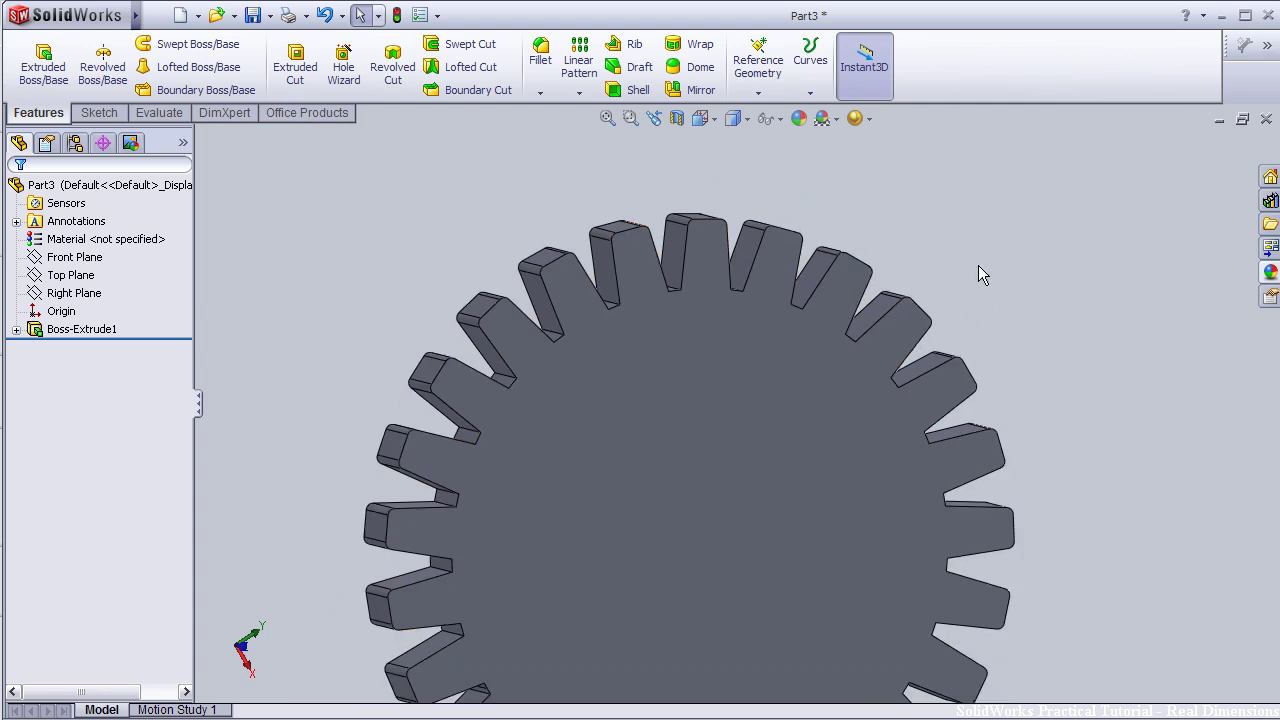
pyautogui.moveTo(966, 271); pyautogui.dragTo(974, 271, button='middle')
pyautogui.scroll(2, 980, 300)
pyautogui.moveTo(991, 349); pyautogui.dragTo(951, 366, button='middle')
pyautogui.scroll(-2, 902, 400)
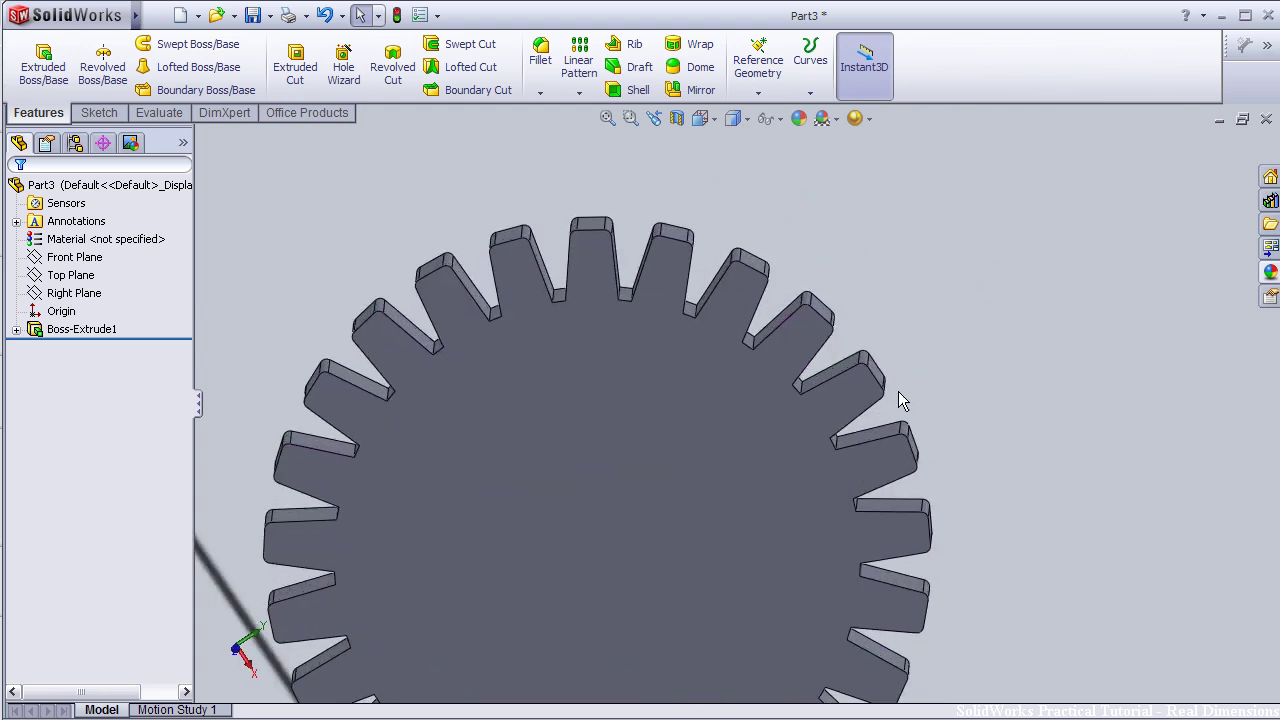
pyautogui.scroll(2, 886, 500)
pyautogui.scroll(-1, 909, 528)
pyautogui.moveTo(909, 528)
pyautogui.mouseDown(button='middle')
pyautogui.moveTo(832, 567)
pyautogui.moveTo(884, 362)
pyautogui.mouseUp(button='middle')
pyautogui.scroll(-1, 850, 345)
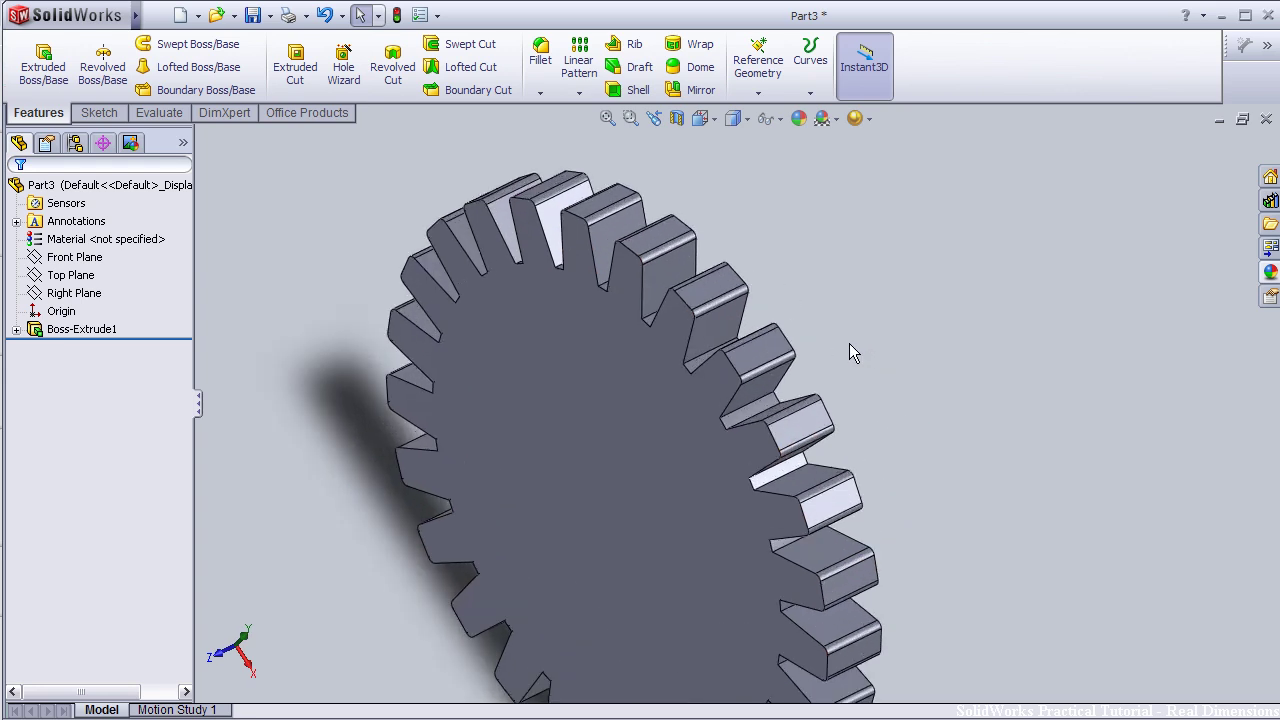
pyautogui.moveTo(849, 343); pyautogui.dragTo(1108, 379, button='middle')
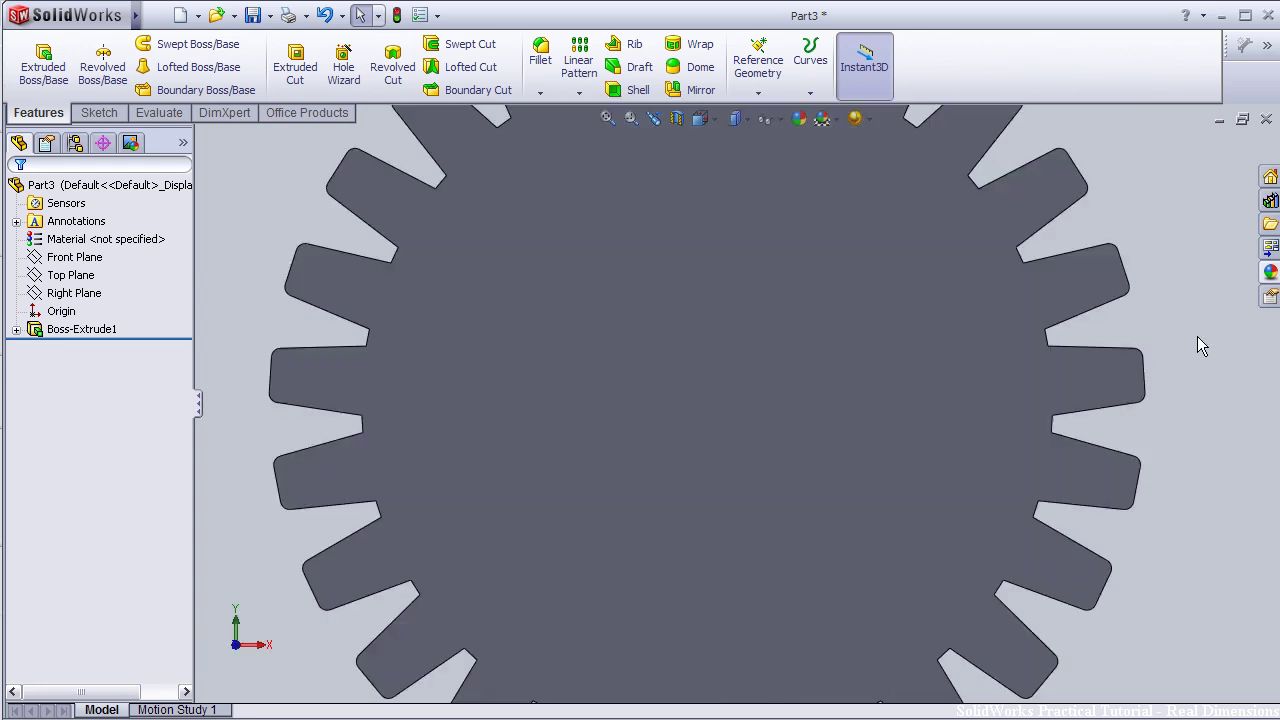
pyautogui.scroll(3, 1108, 385)
pyautogui.moveTo(1106, 317)
pyautogui.mouseDown(button='middle')
pyautogui.moveTo(893, 323)
pyautogui.moveTo(976, 302)
pyautogui.mouseUp(button='middle')
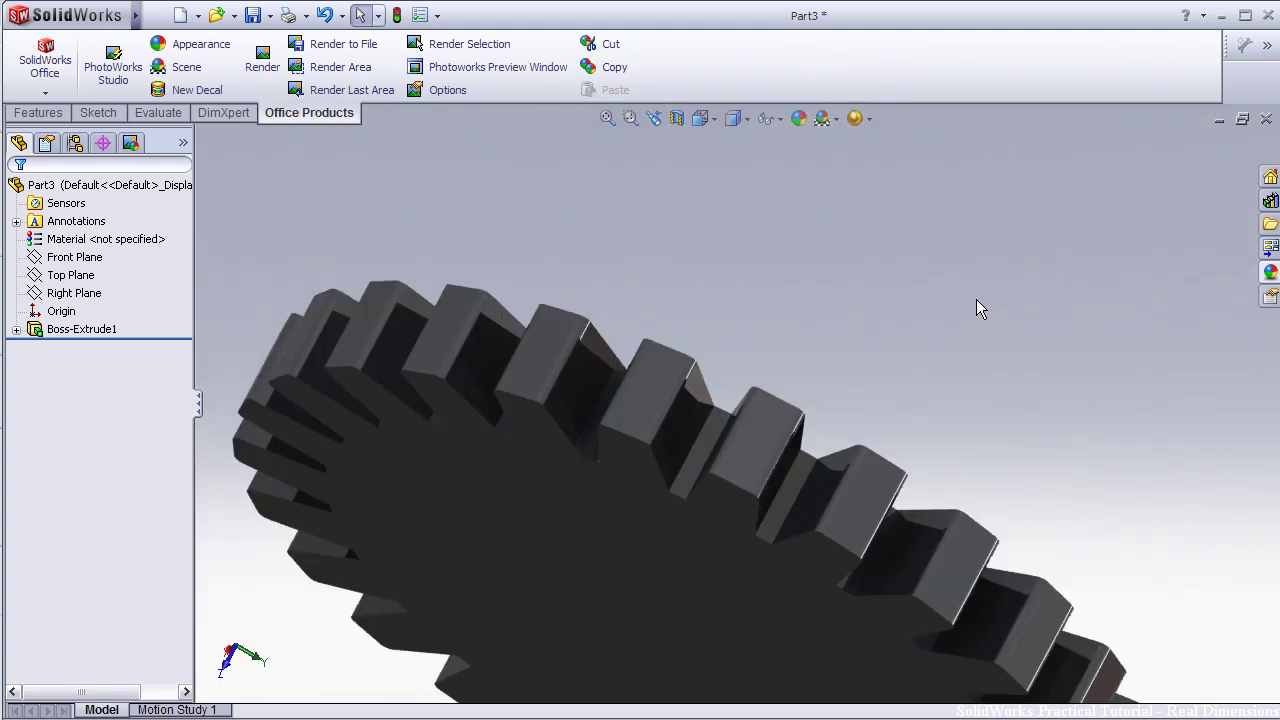